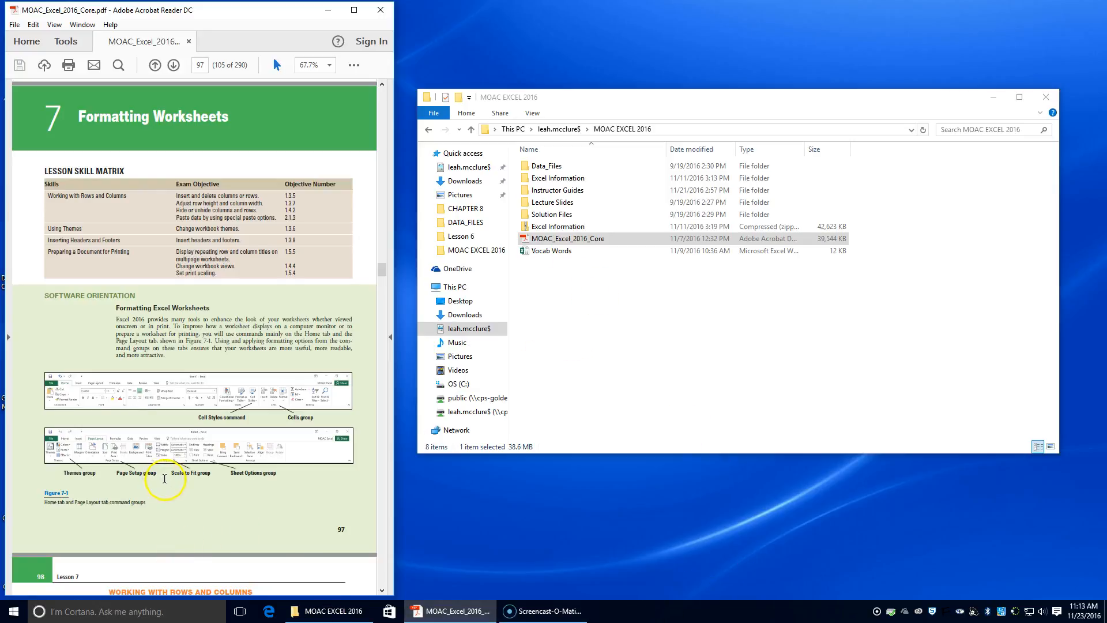
Open the workbook 07 Messenger Row-Column from the Data_Files 07 folder, following the textbook exercise.
scroll(166, 483, down, 3)
scroll(165, 483, down, 5)
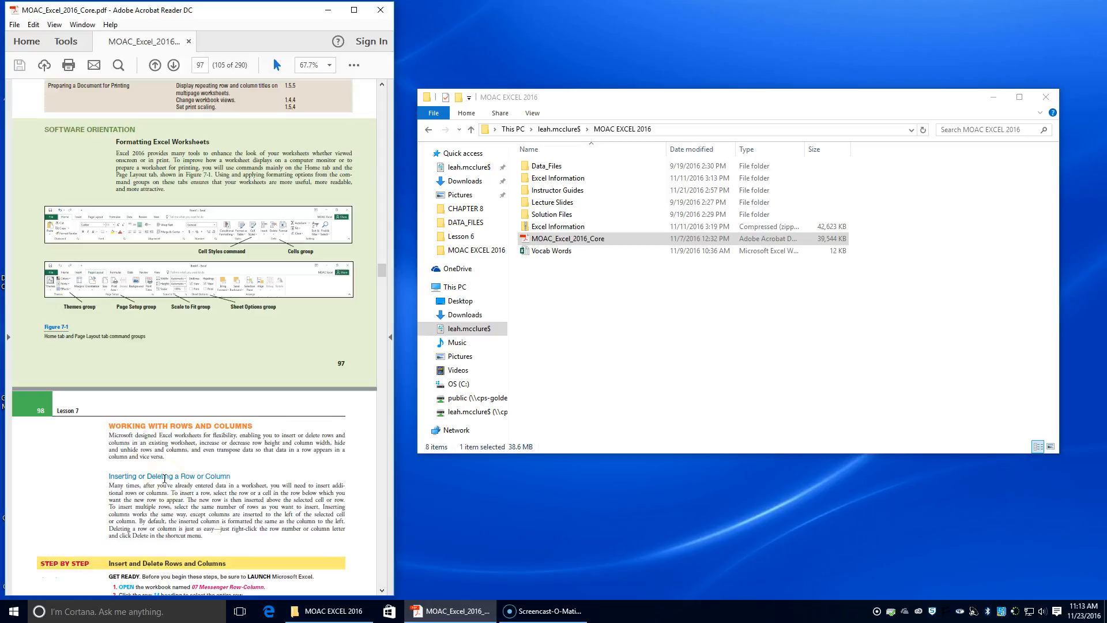
scroll(165, 478, down, 4)
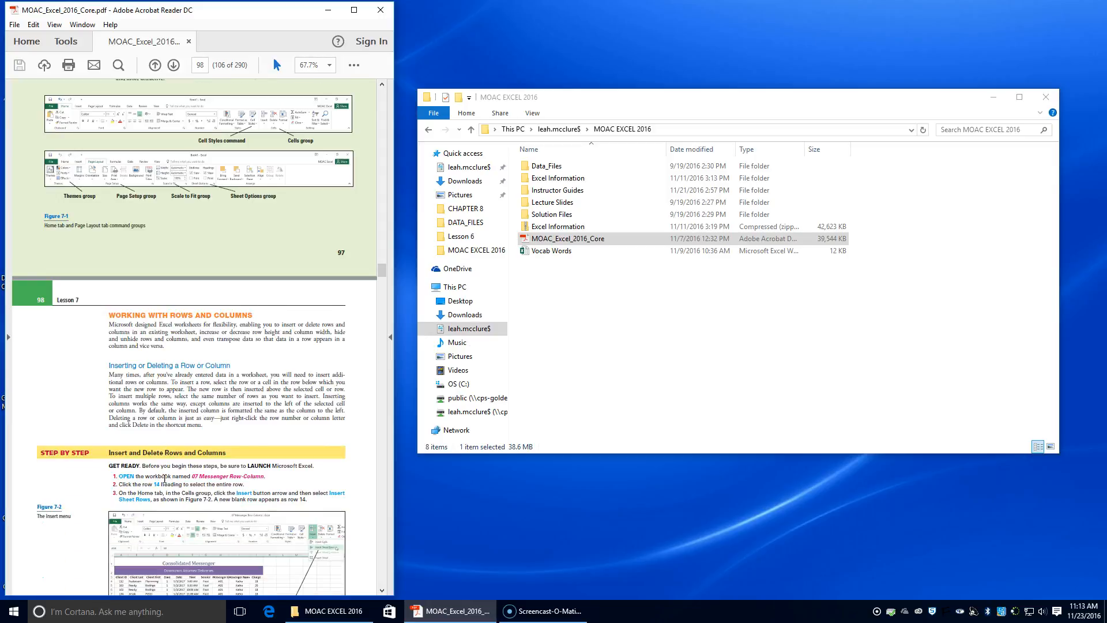
scroll(164, 478, down, 2)
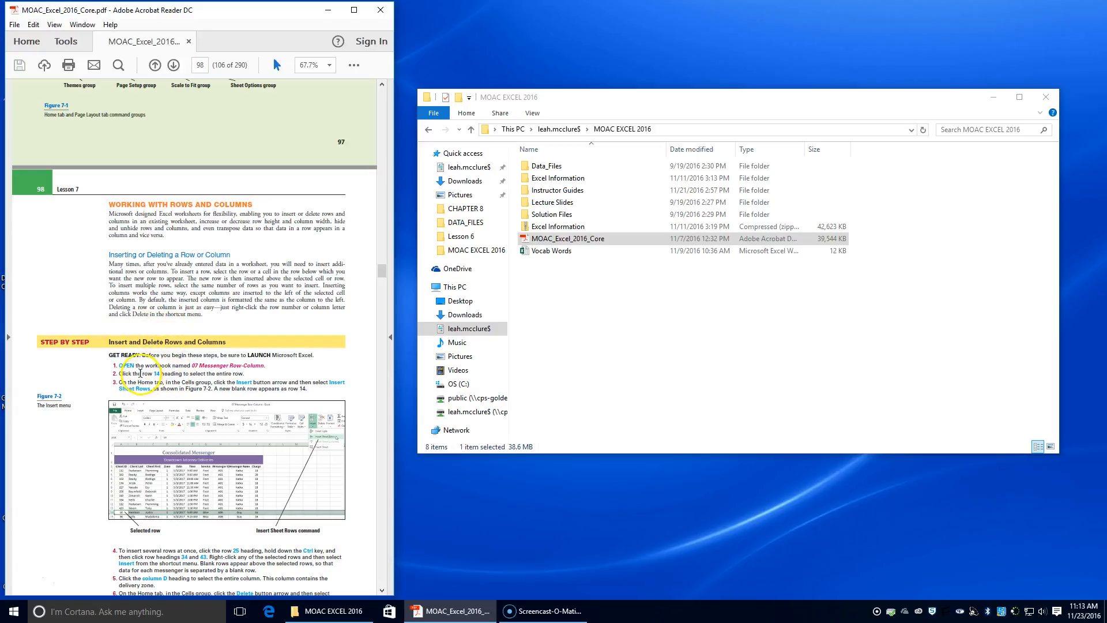
double_click(571, 167)
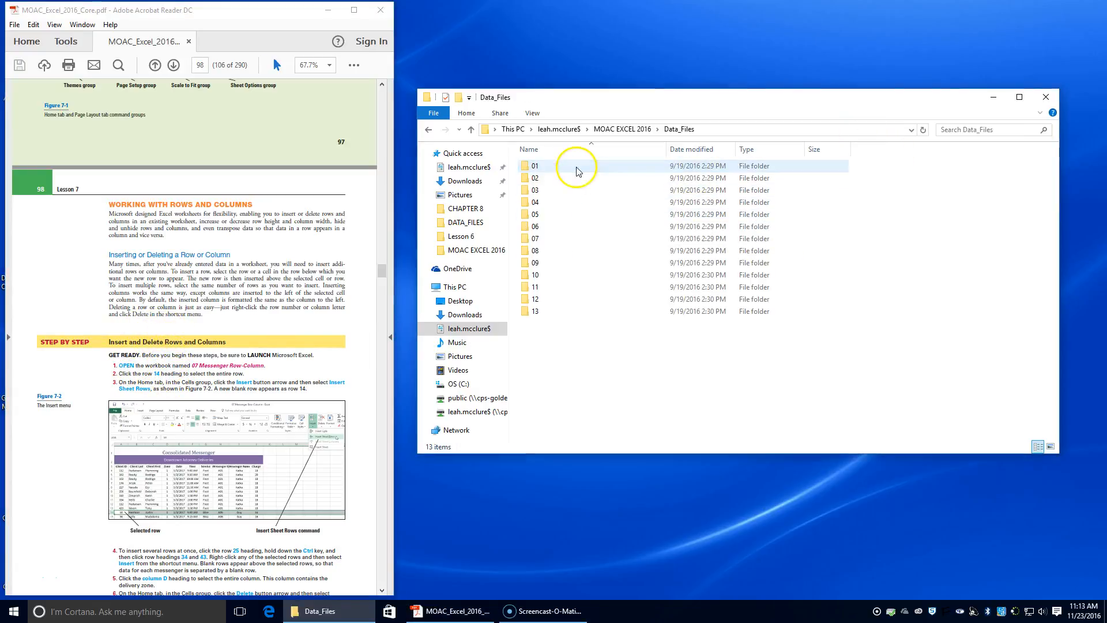
double_click(560, 239)
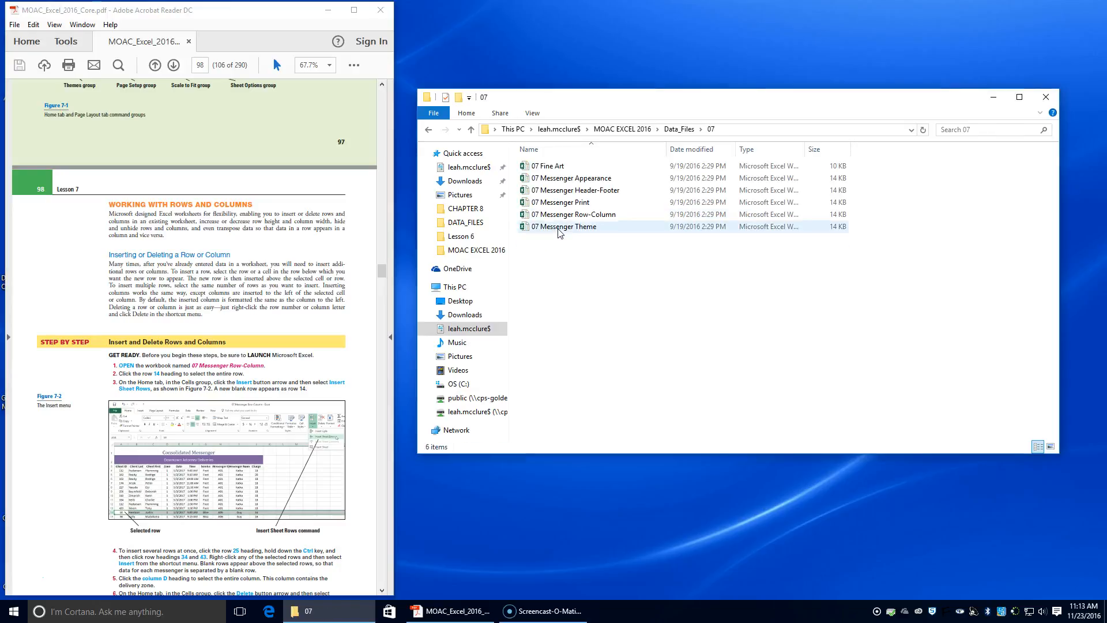
click(564, 215)
double_click(564, 215)
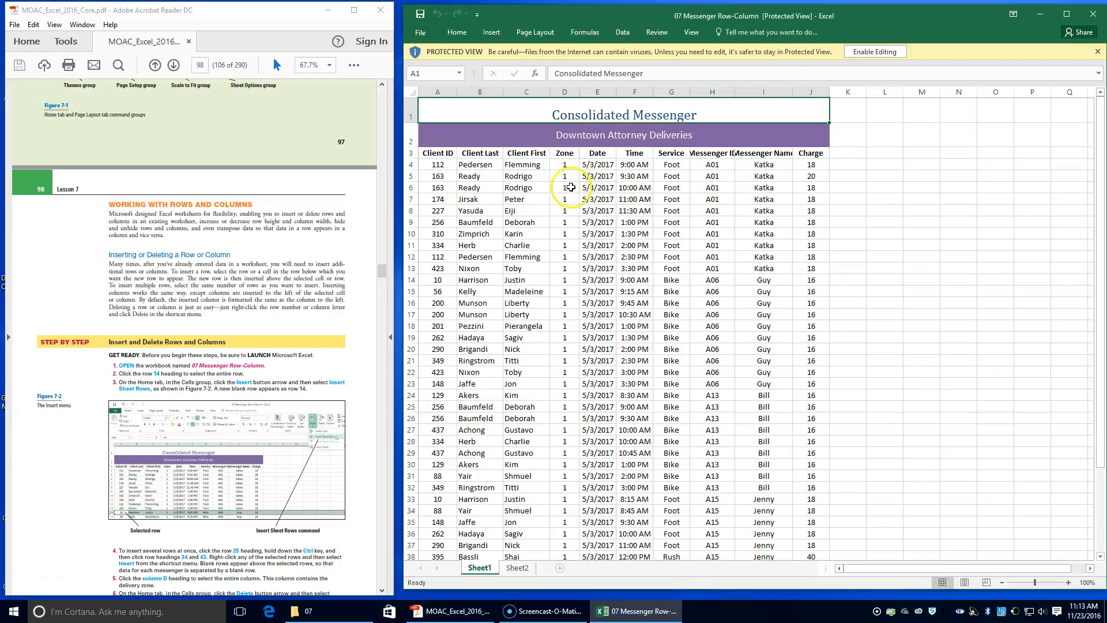
Place the Excel window on the right half of the screen beside the textbook PDF.
click(875, 51)
drag(450, 26, 1104, 29)
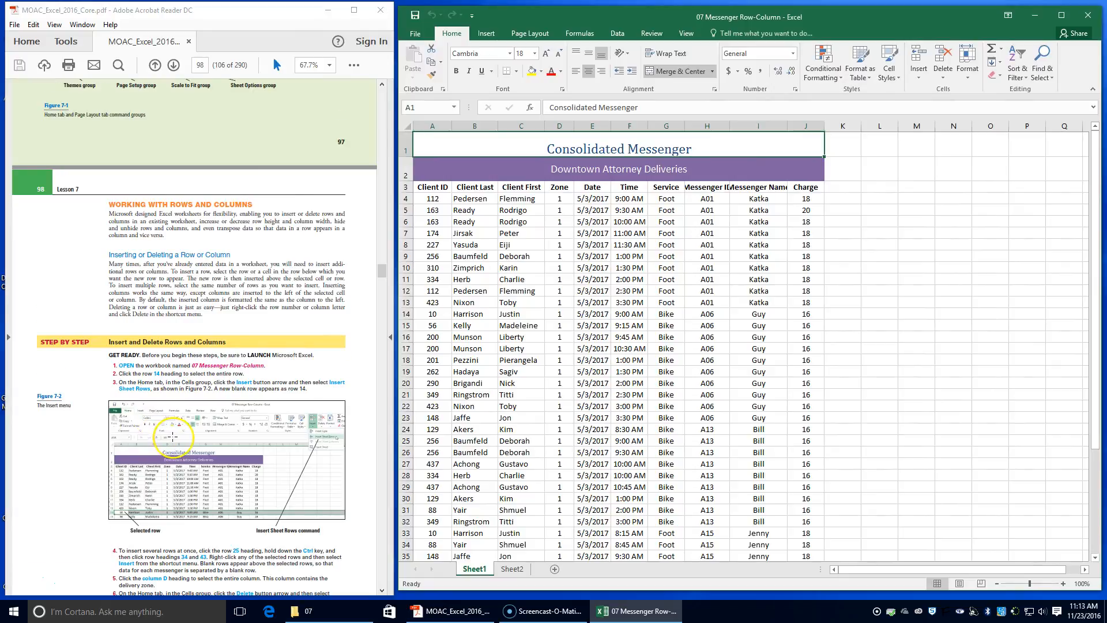
scroll(173, 436, down, 1)
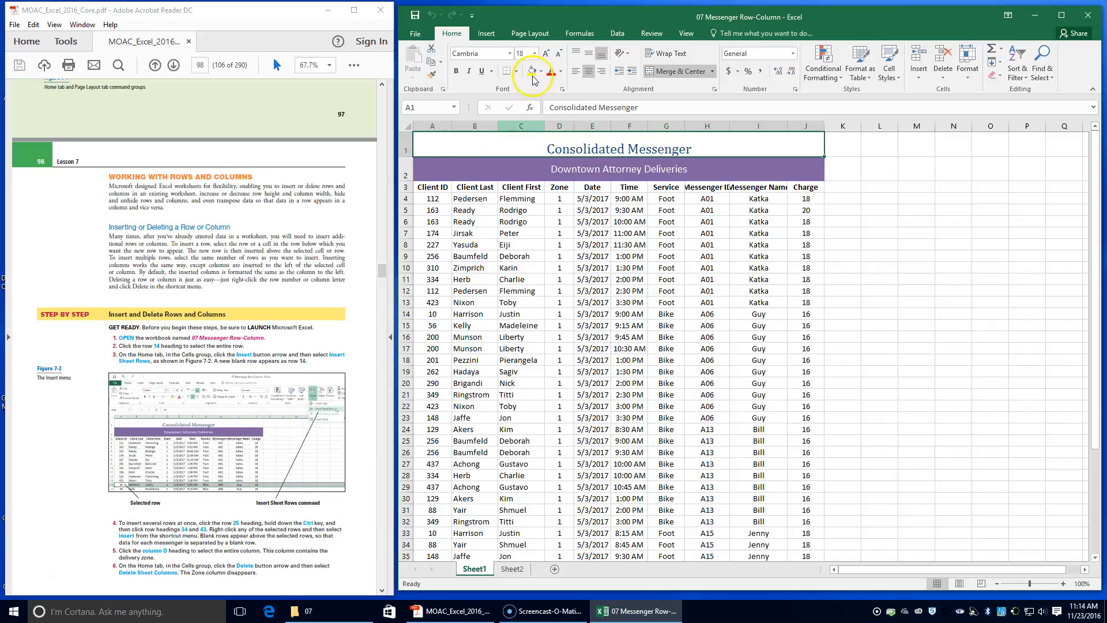
Insert a blank sheet row above row 14.
click(407, 315)
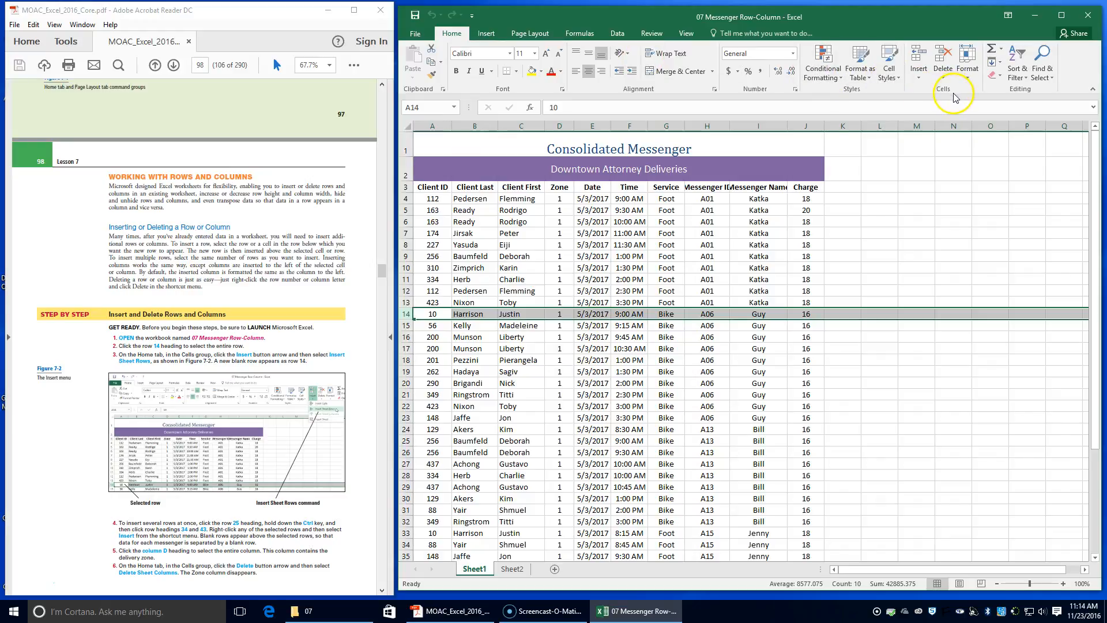
click(922, 74)
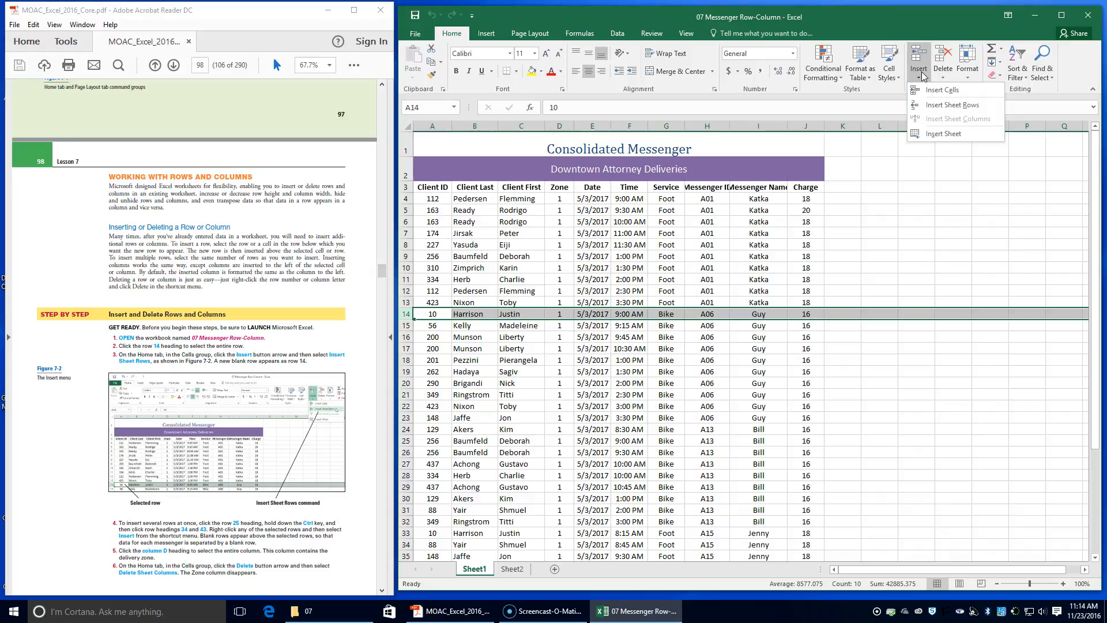
click(933, 106)
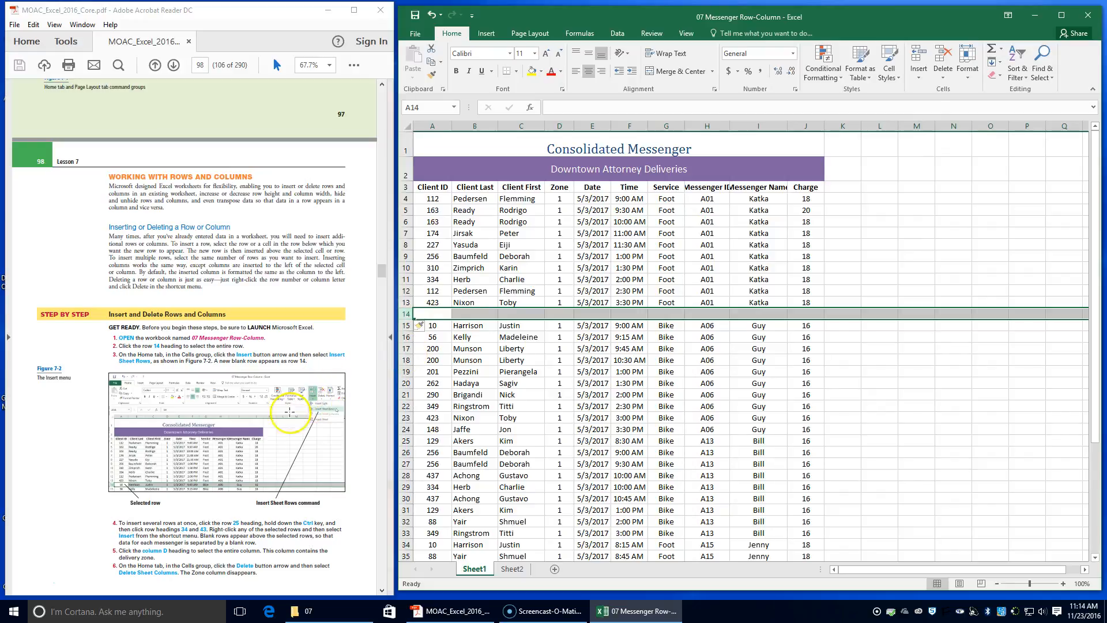
Select rows 25, 34 and 43 together and insert a blank row above each of them.
scroll(257, 489, down, 3)
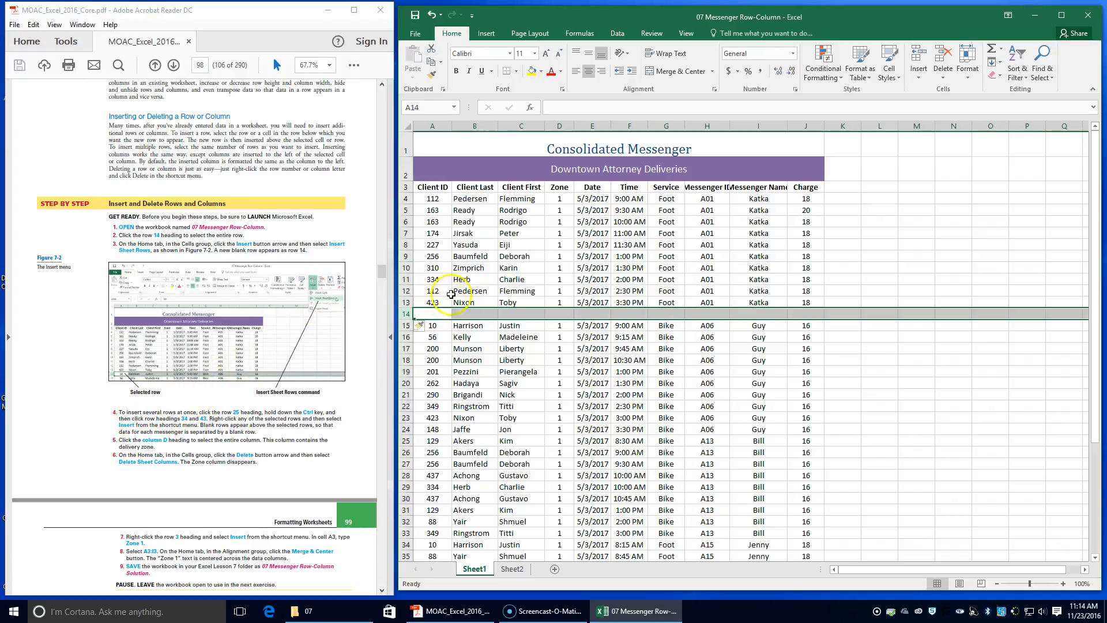
click(405, 440)
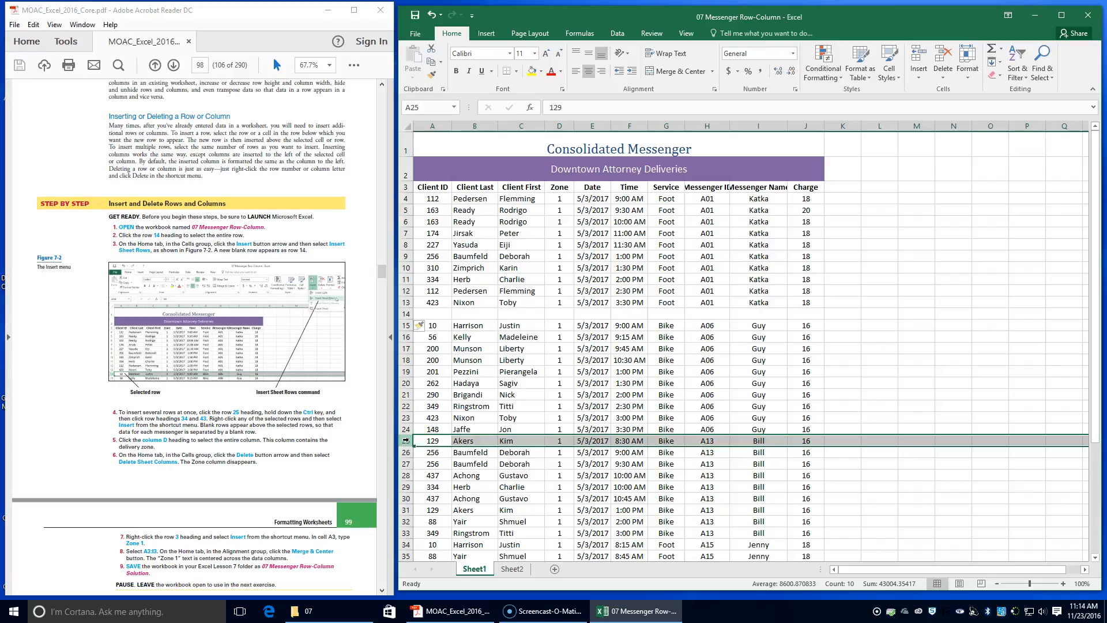
ctrl+click(406, 544)
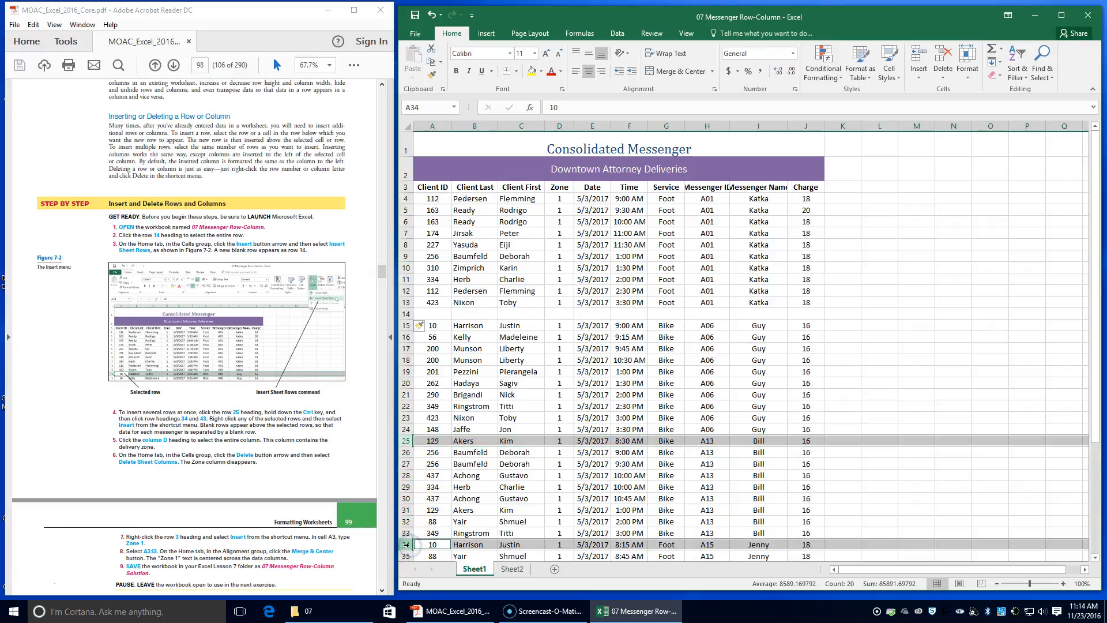
scroll(406, 543, down, 3)
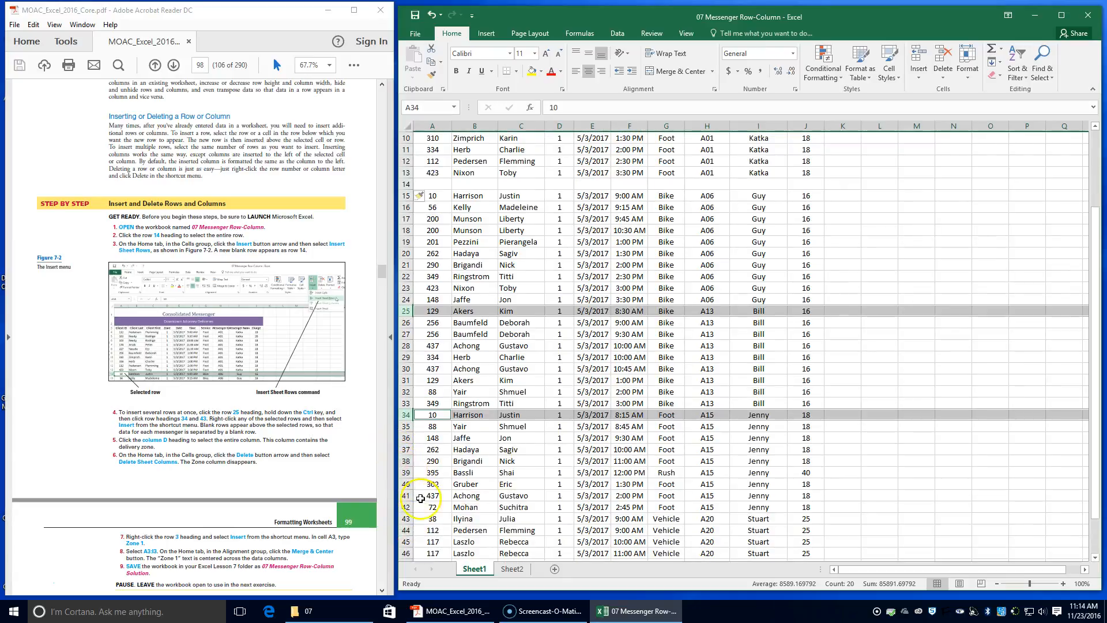
scroll(421, 499, down, 1)
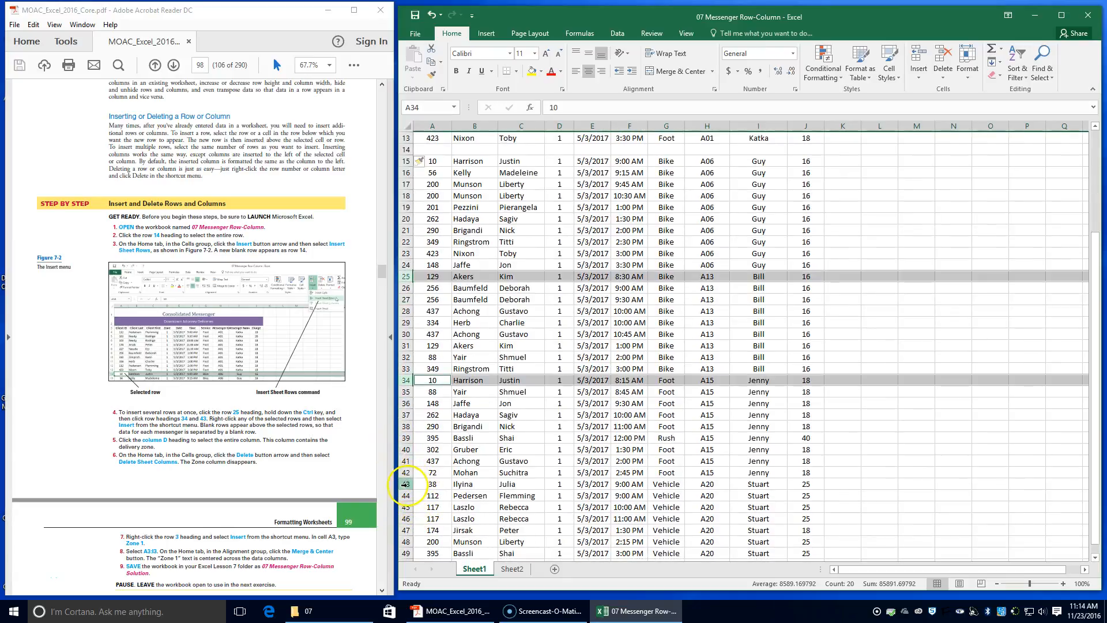
ctrl+click(406, 484)
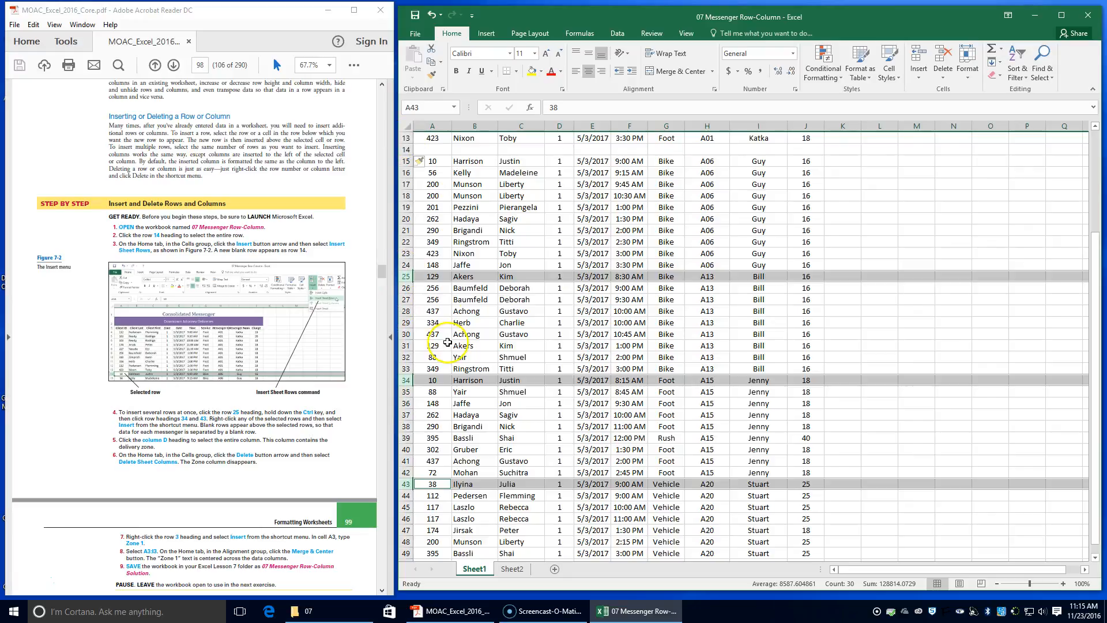
right_click(431, 279)
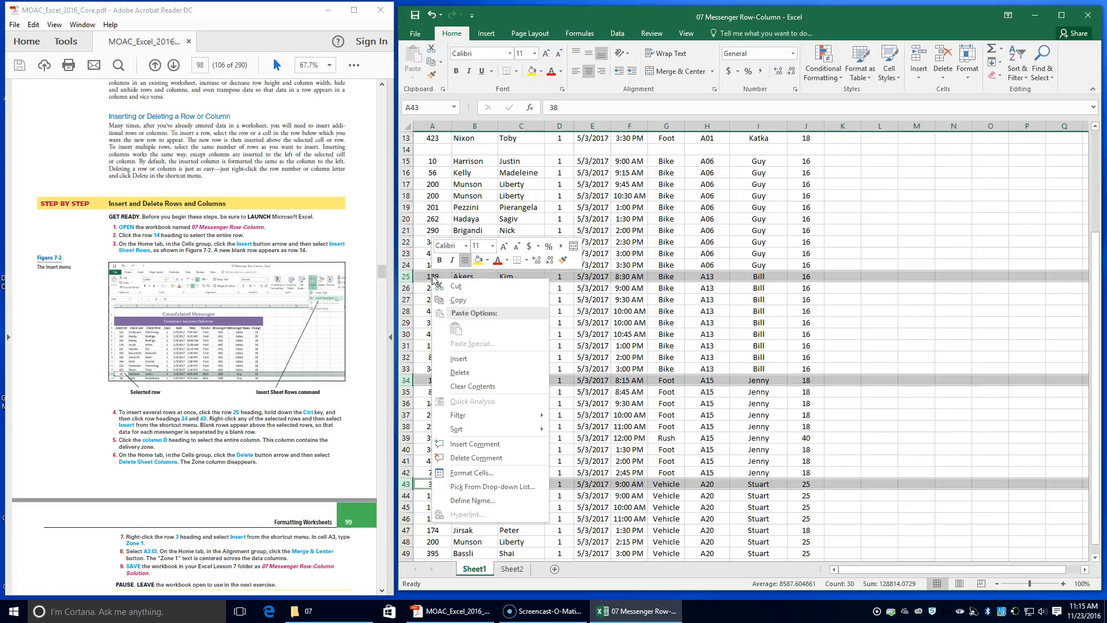
click(460, 360)
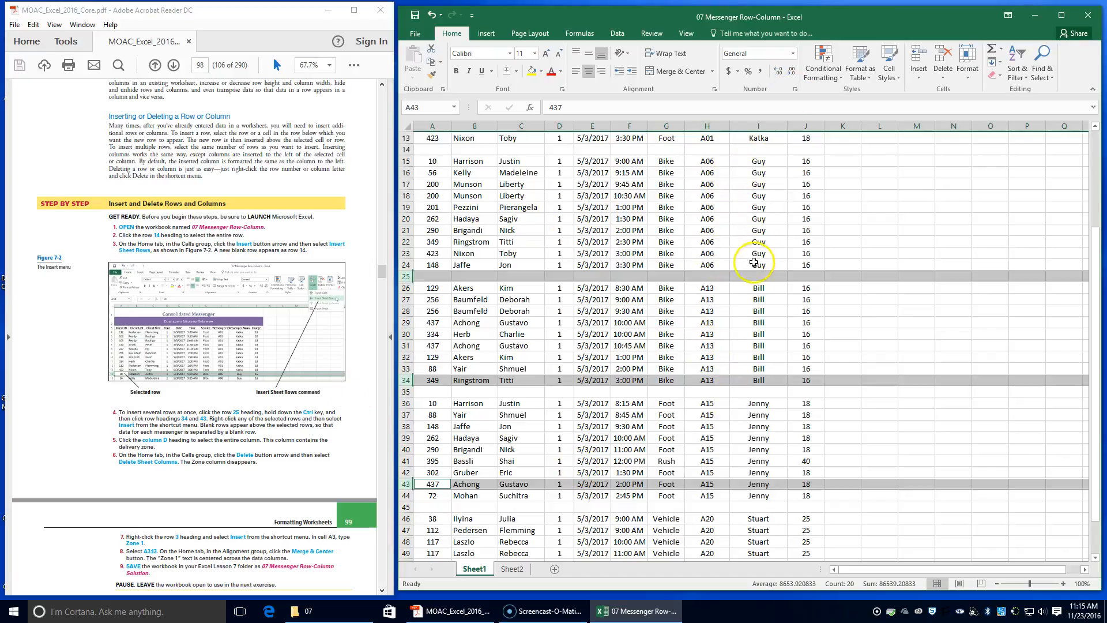
Delete column D, the Zone column, from the sheet.
scroll(761, 375, down, 4)
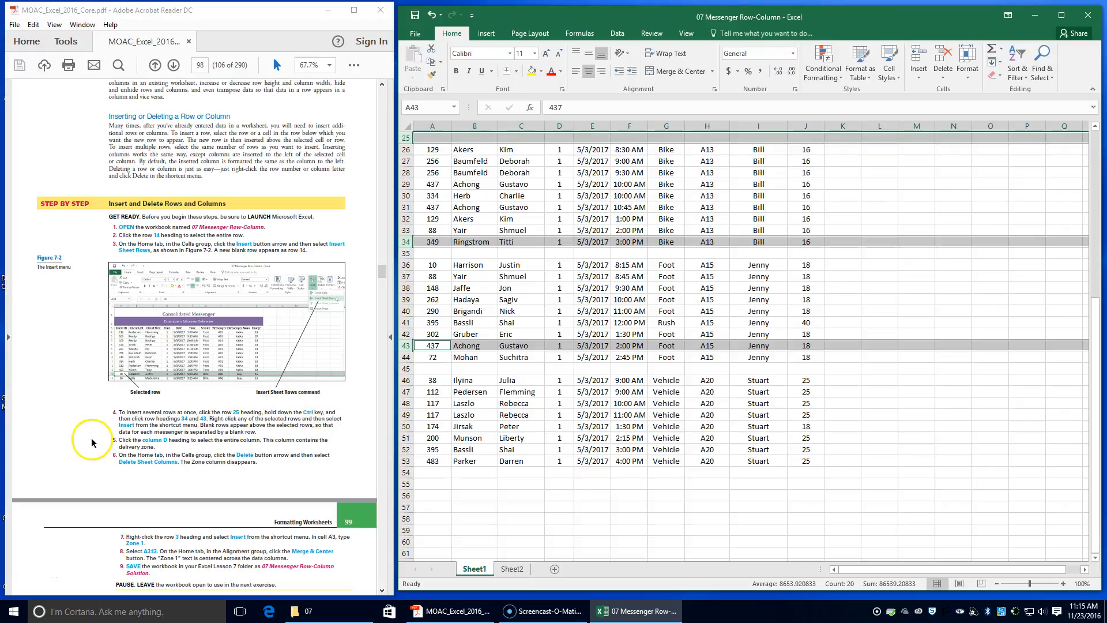
click(560, 125)
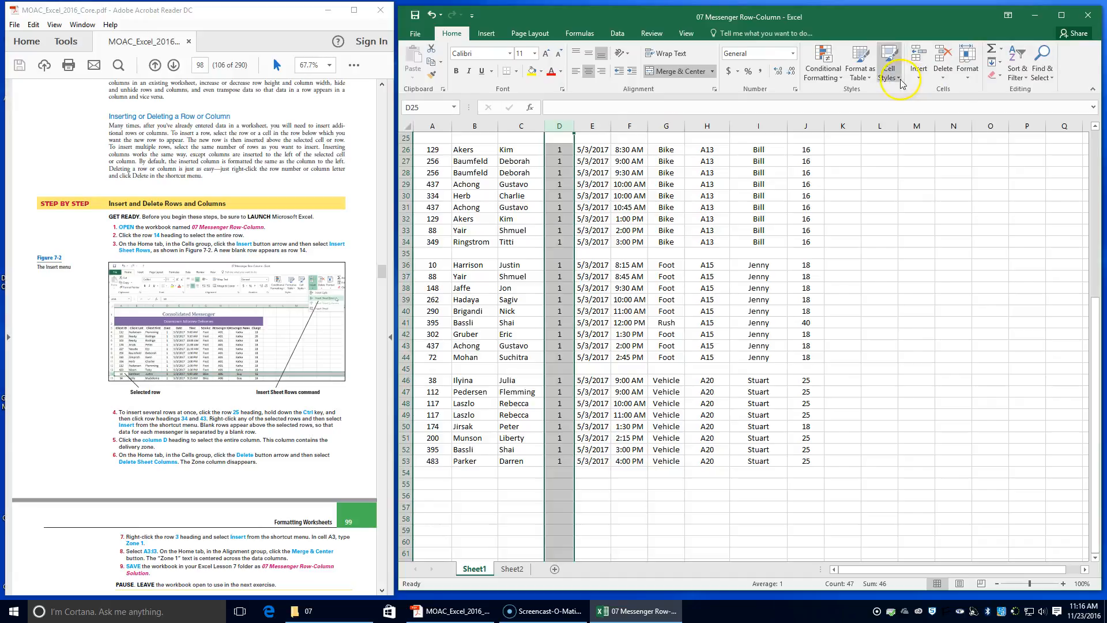
click(953, 74)
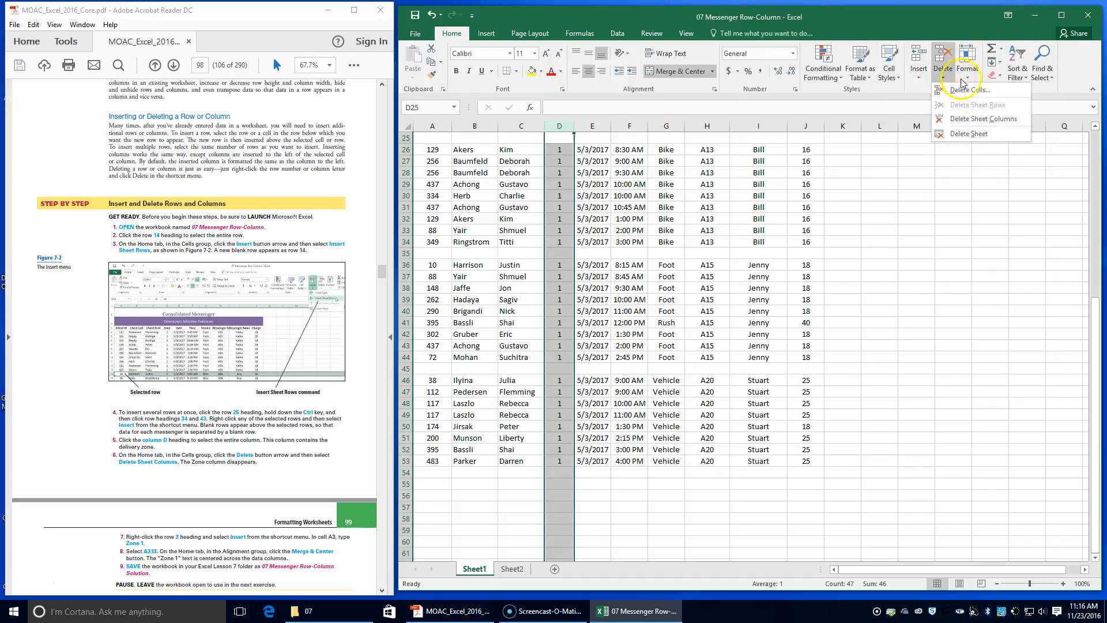
click(983, 121)
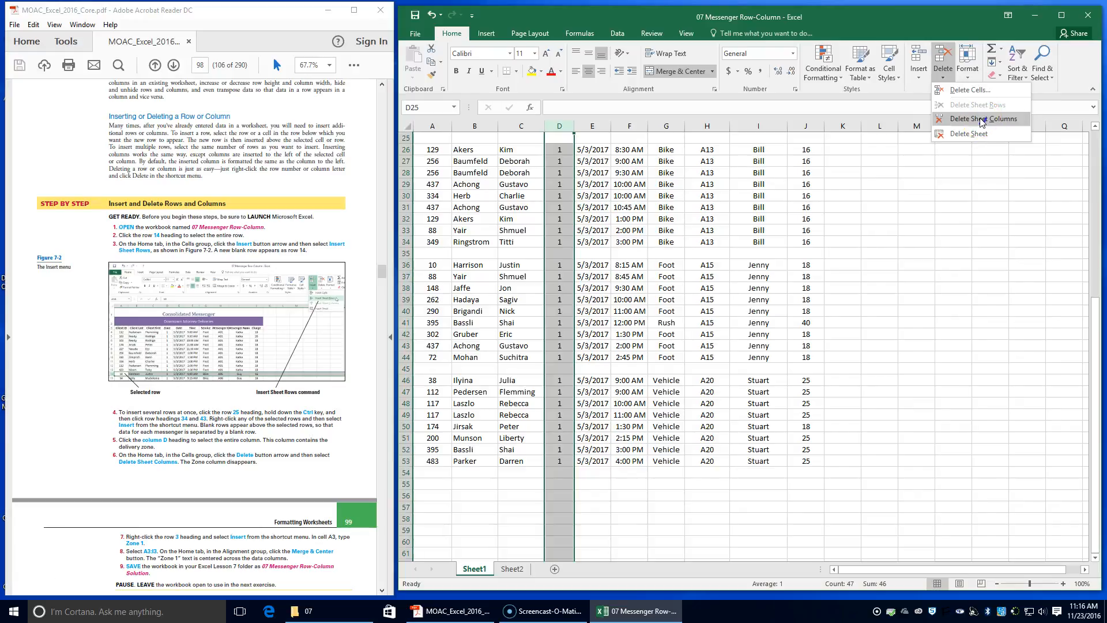
click(982, 121)
Insert a new blank row above the column headings in row 3.
scroll(545, 326, up, 3)
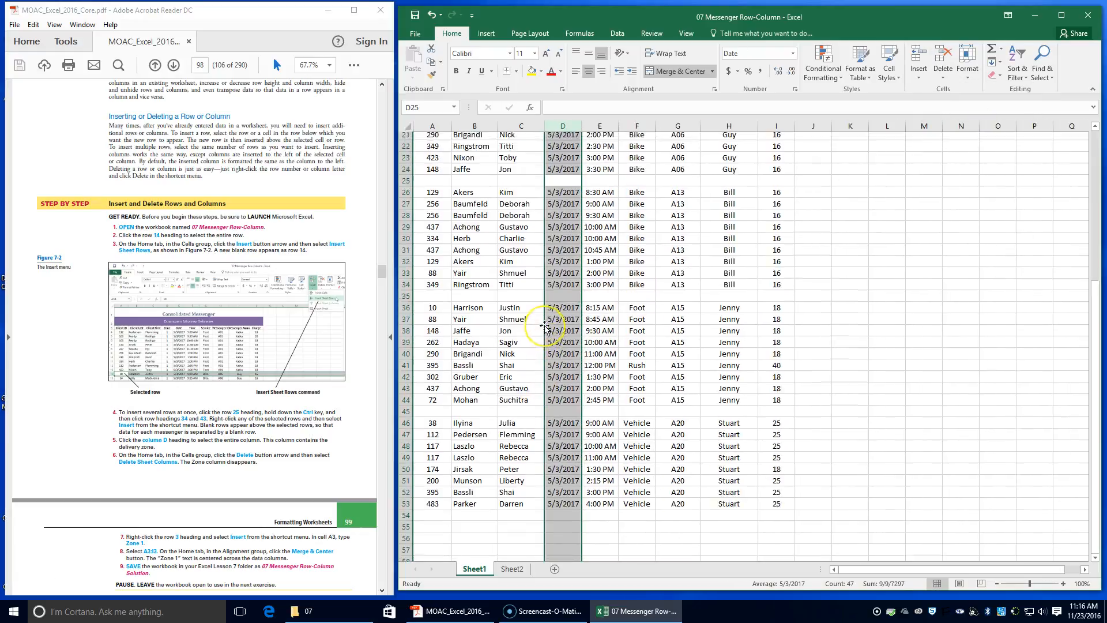
scroll(545, 326, up, 5)
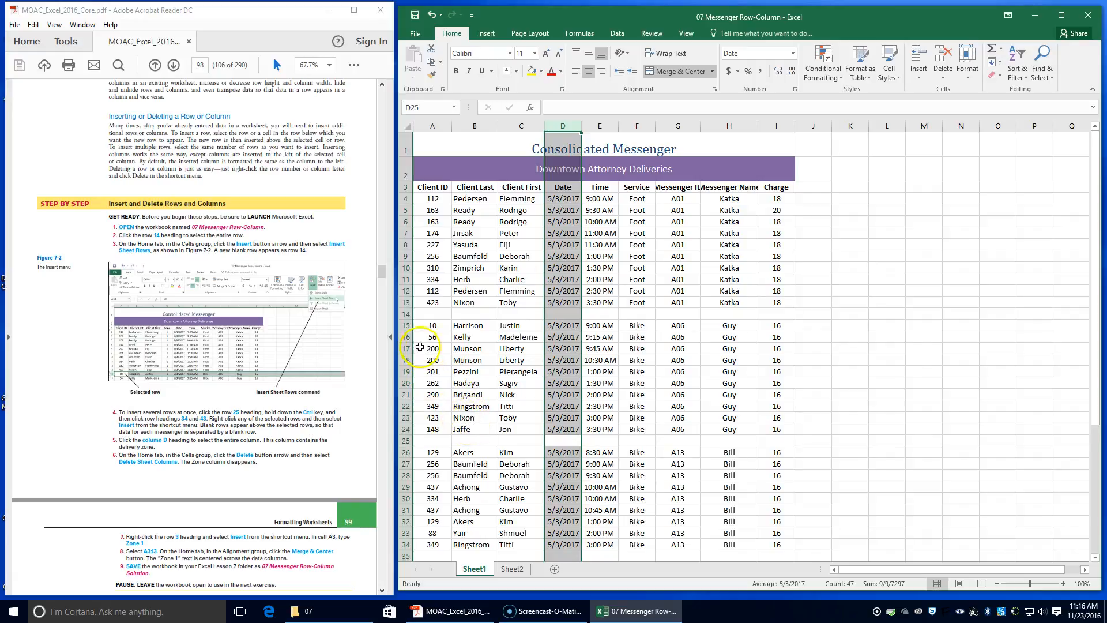
click(406, 187)
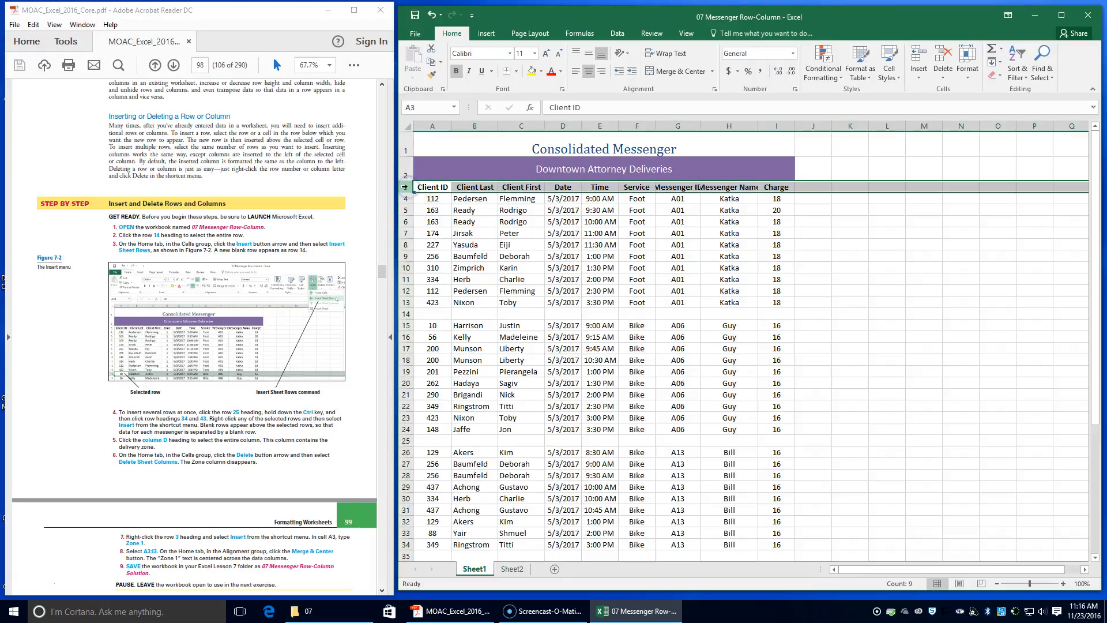
right_click(406, 187)
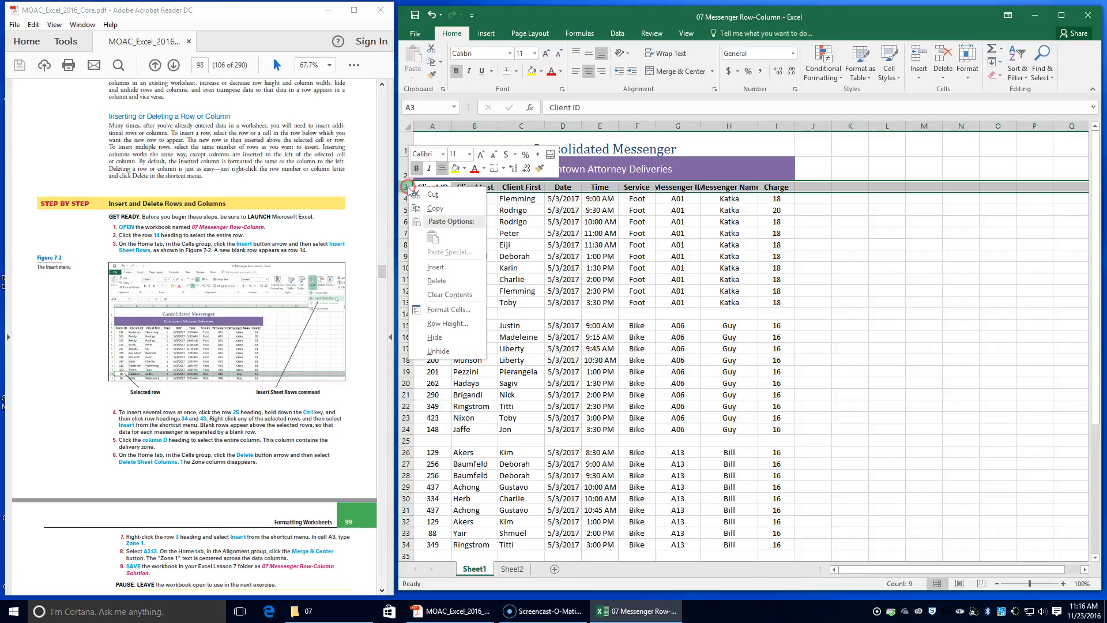
click(458, 269)
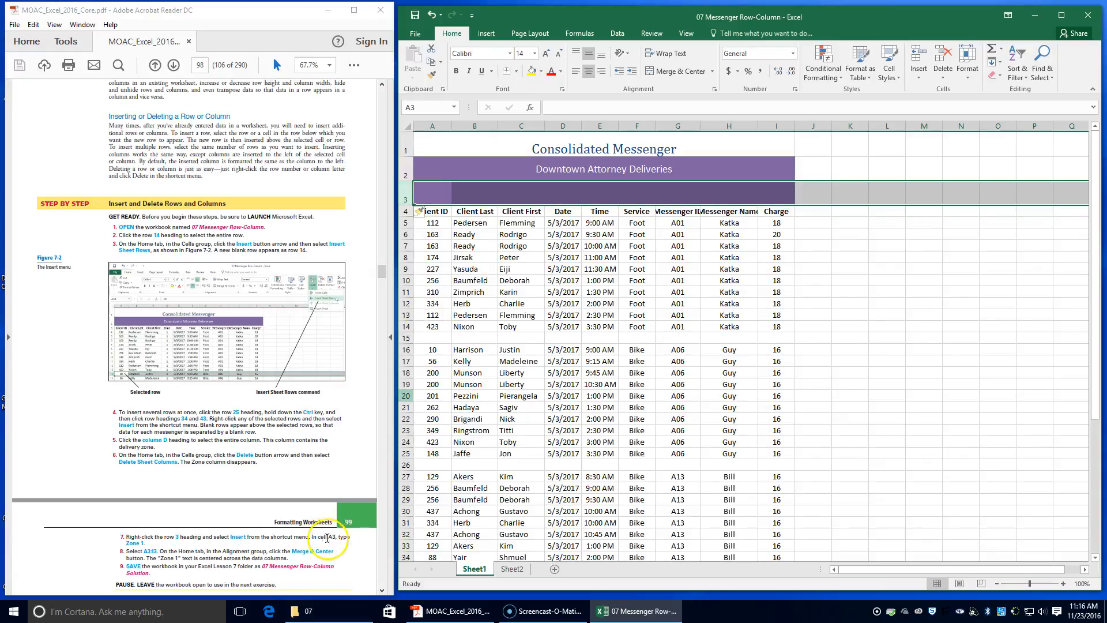
Enter Zone 1 in cell A3.
click(431, 192)
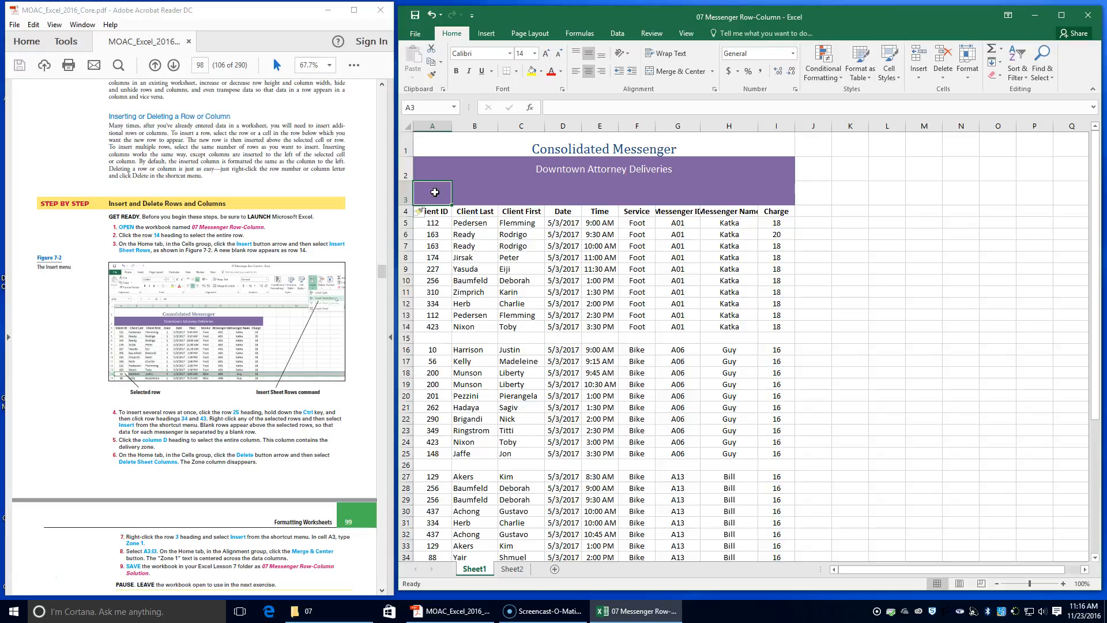
text(Zone)
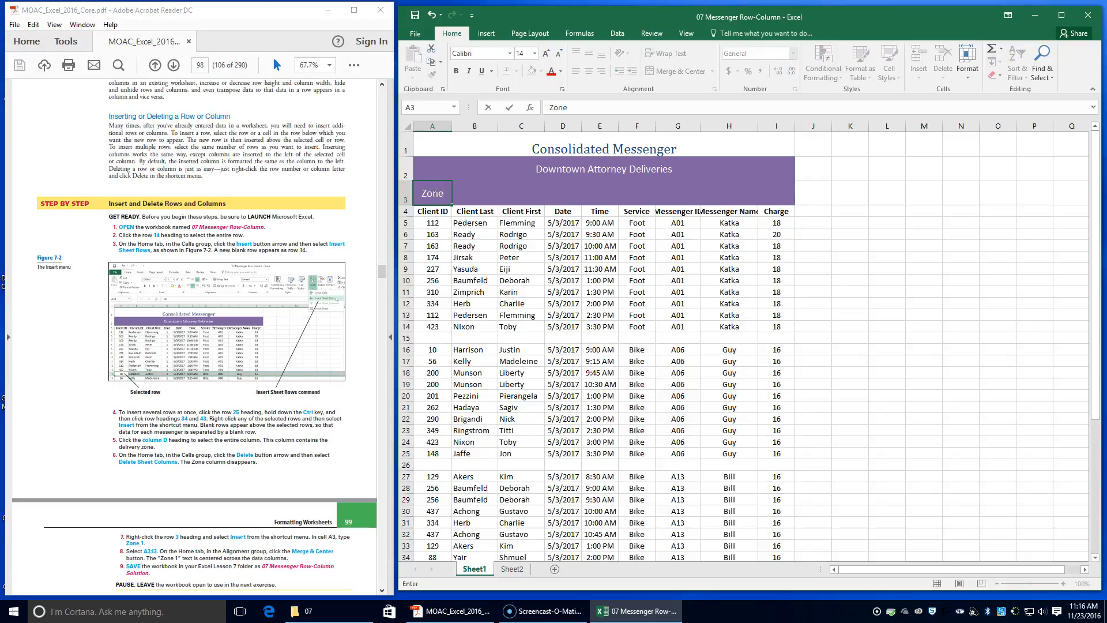
text( 1)
Merge and center Zone 1 across cells A3 through I3.
click(406, 197)
click(424, 192)
drag(438, 195, 772, 183)
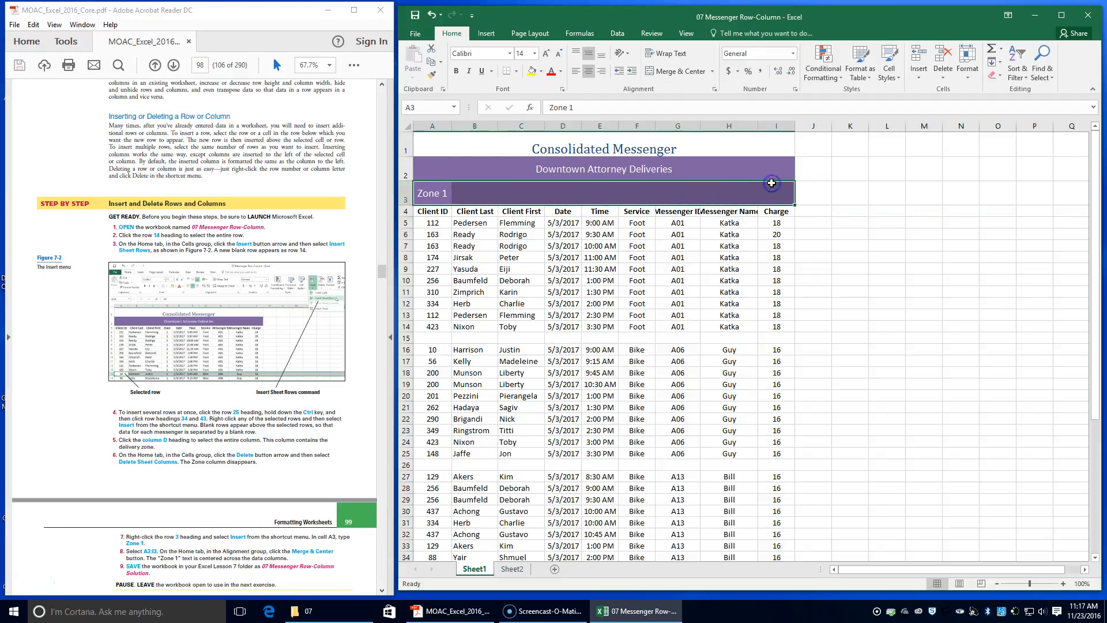
click(662, 71)
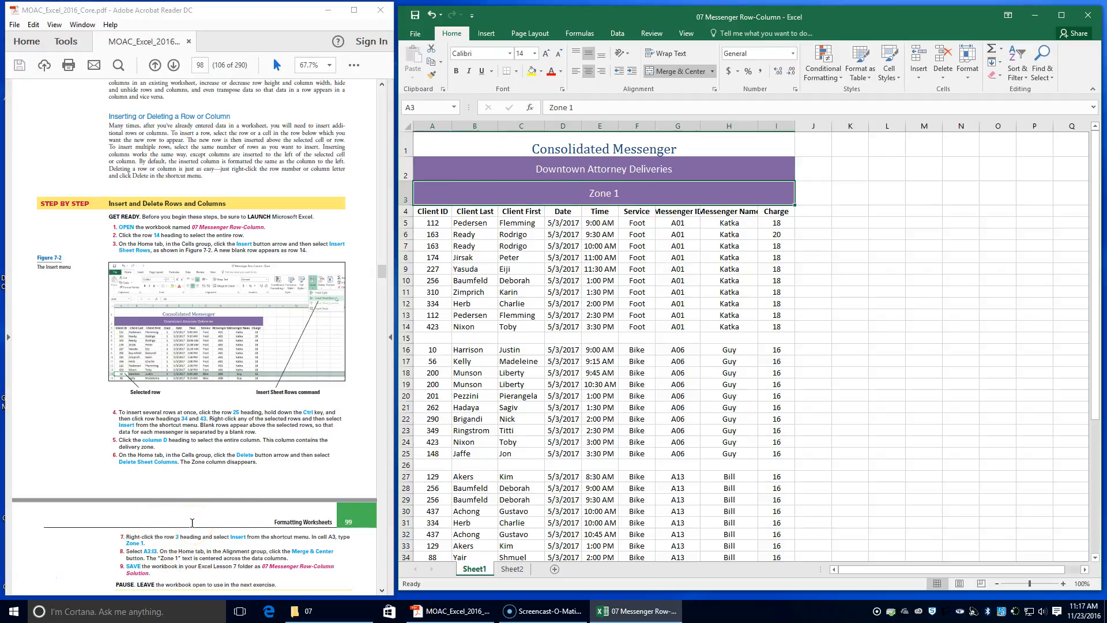
Open Save As and browse to the Excel - MOAC folder inside INFO TECH I.
scroll(192, 522, down, 1)
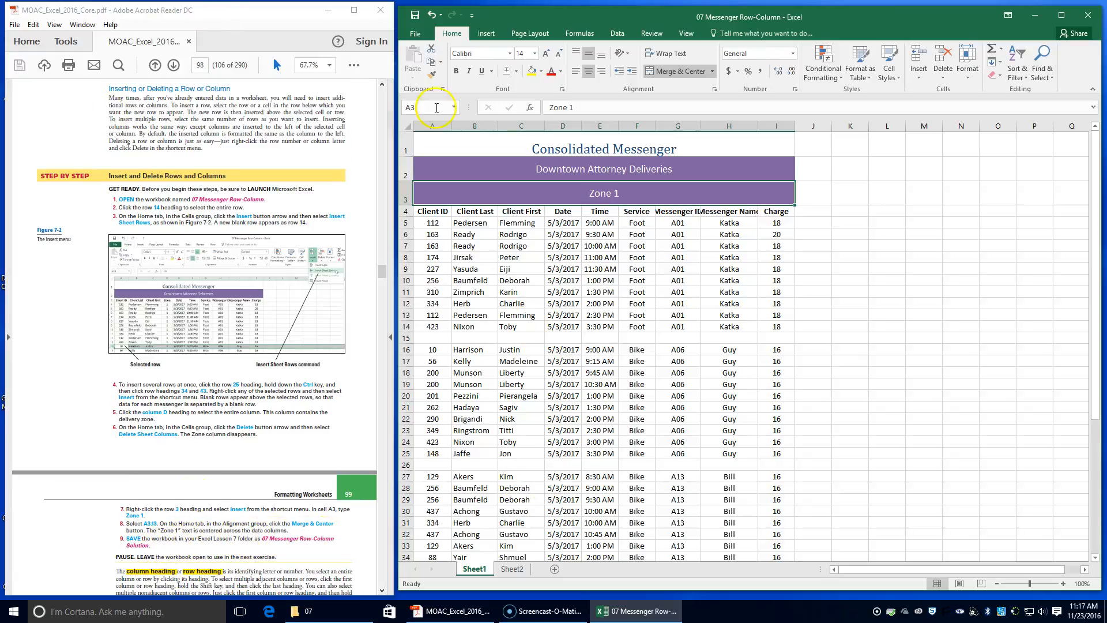
click(416, 35)
click(427, 151)
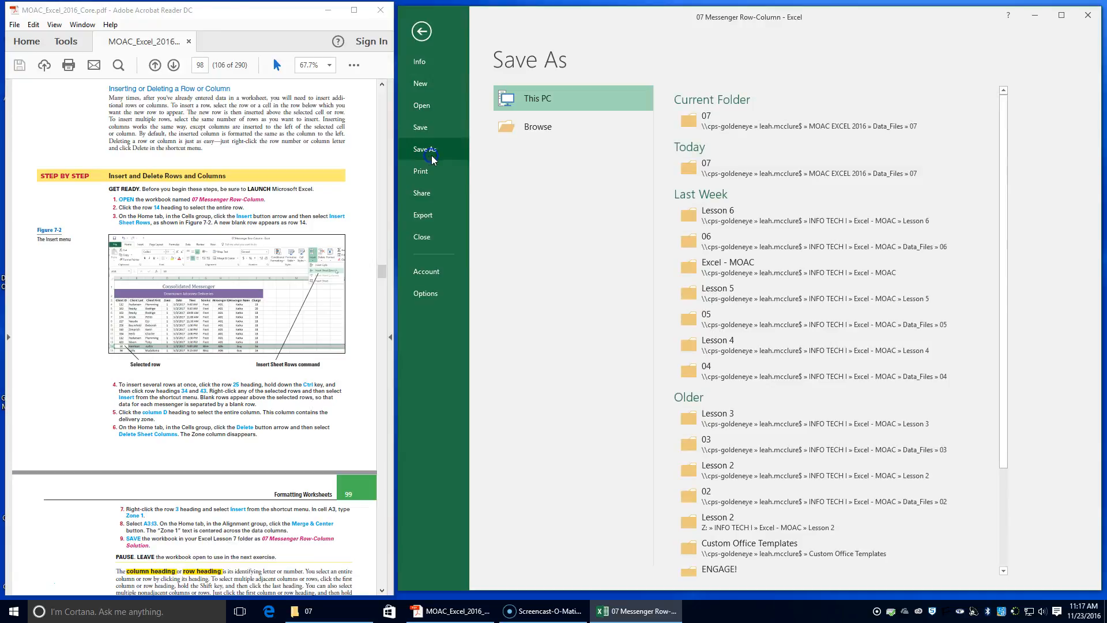
click(680, 119)
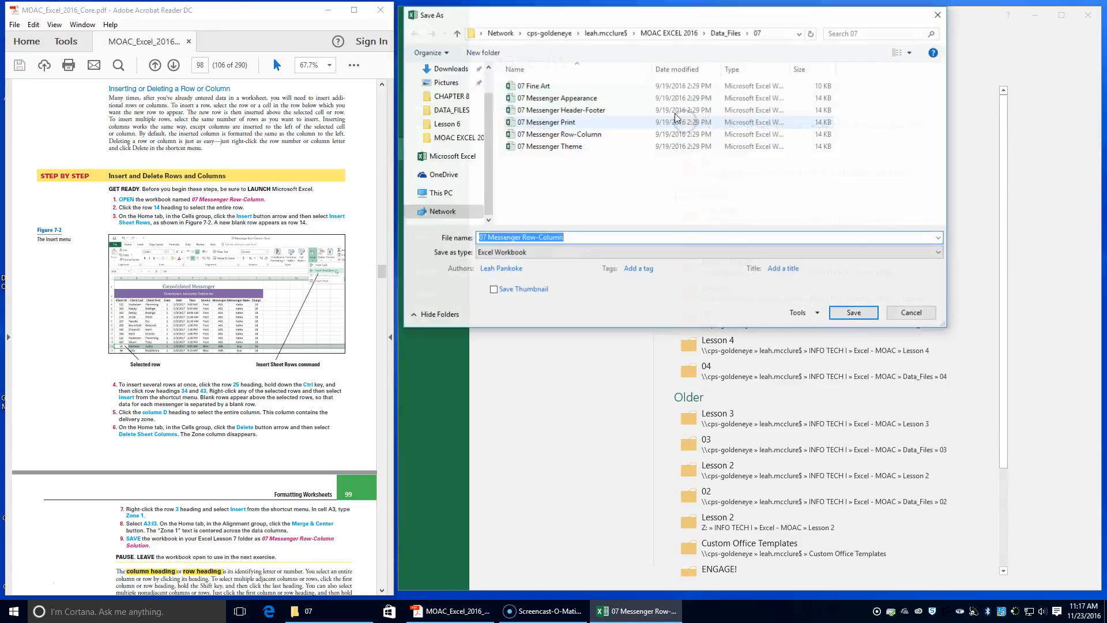
click(674, 33)
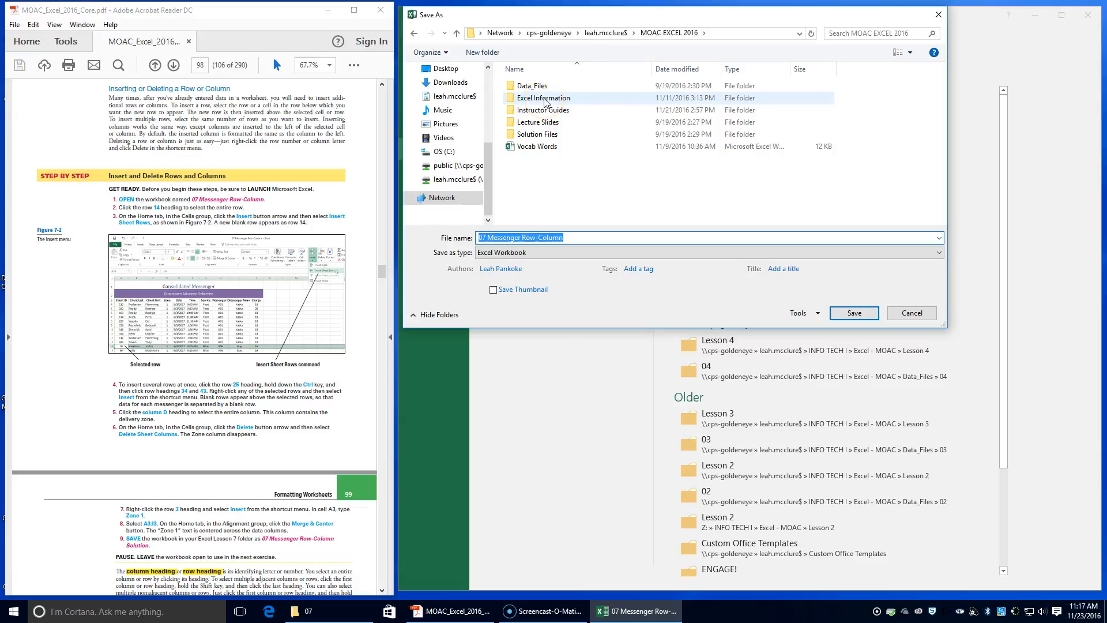
click(600, 34)
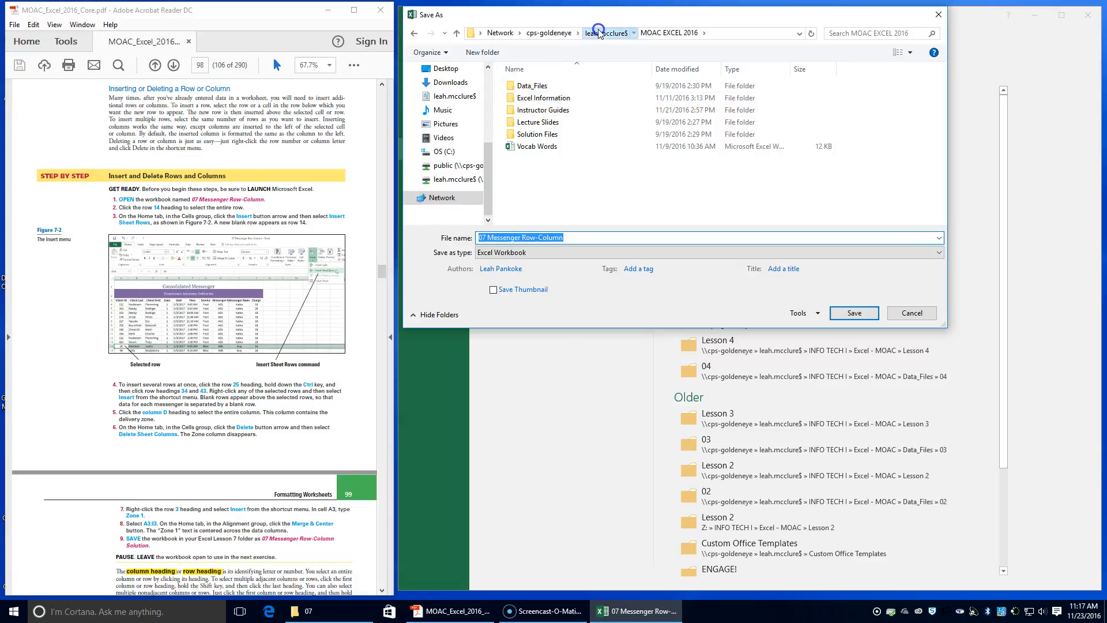
scroll(557, 175, down, 4)
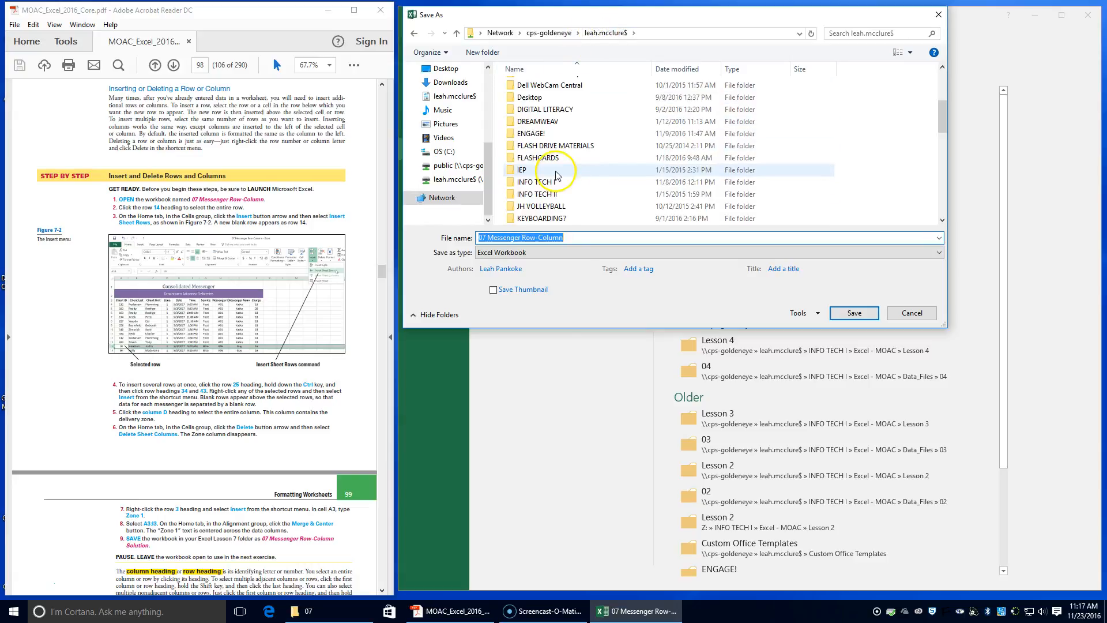
double_click(553, 172)
click(552, 159)
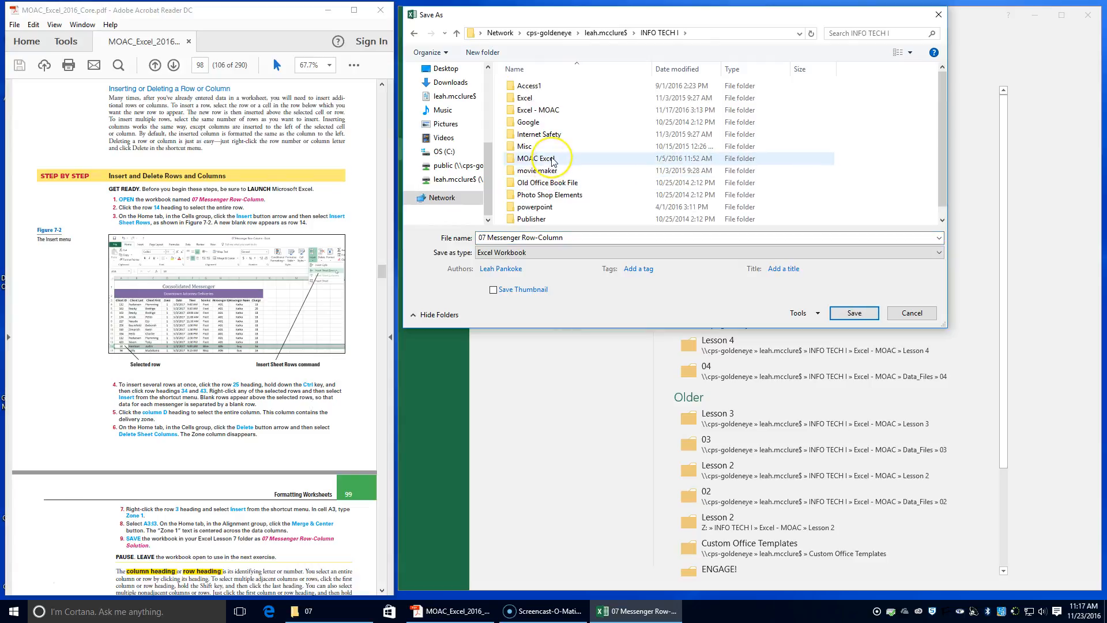
double_click(552, 160)
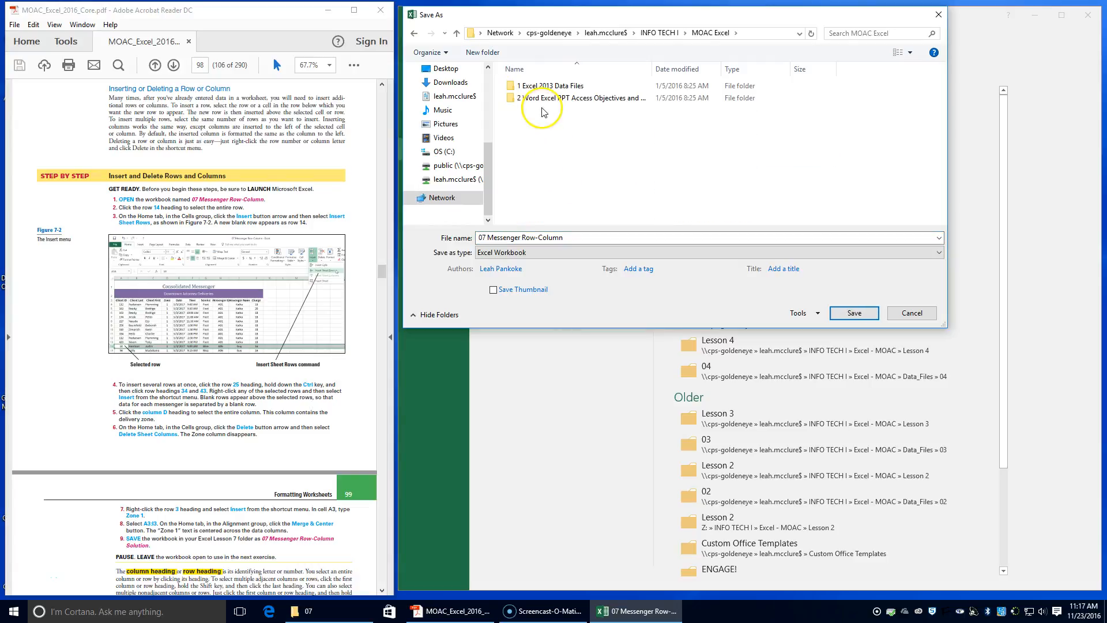
click(414, 33)
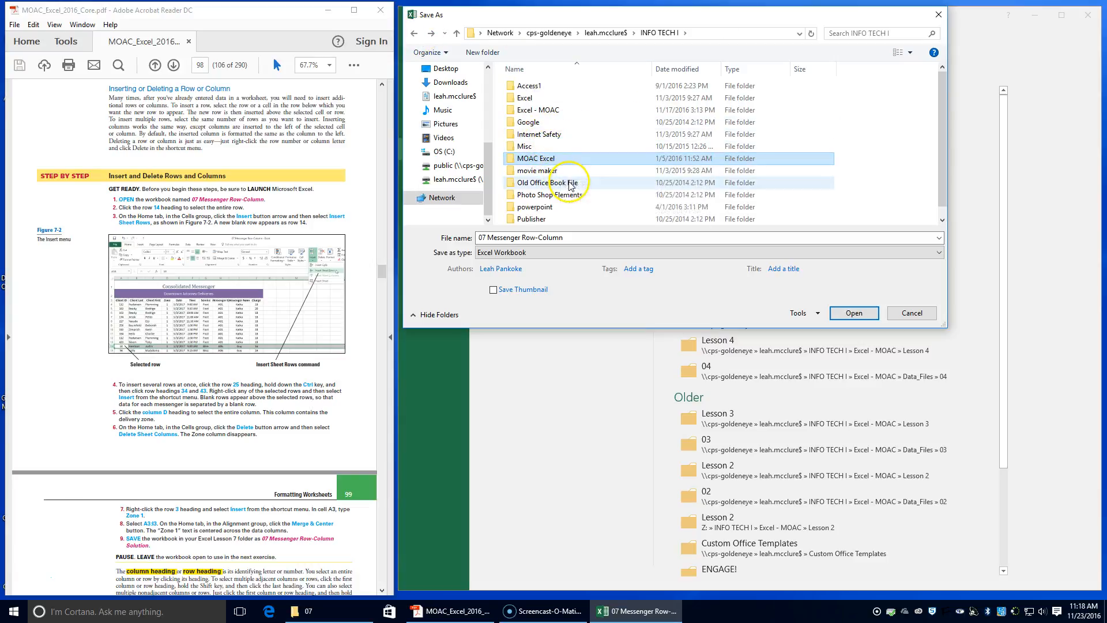
scroll(569, 182, down, 1)
scroll(550, 144, up, 1)
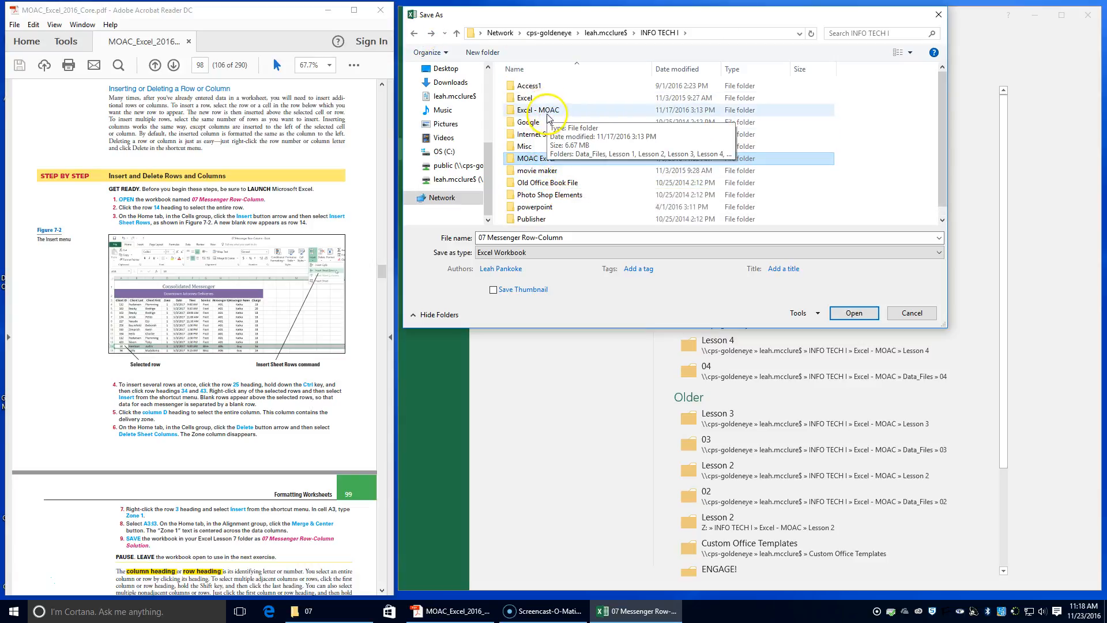
double_click(547, 111)
Create a new folder named Lesson 7.
click(480, 53)
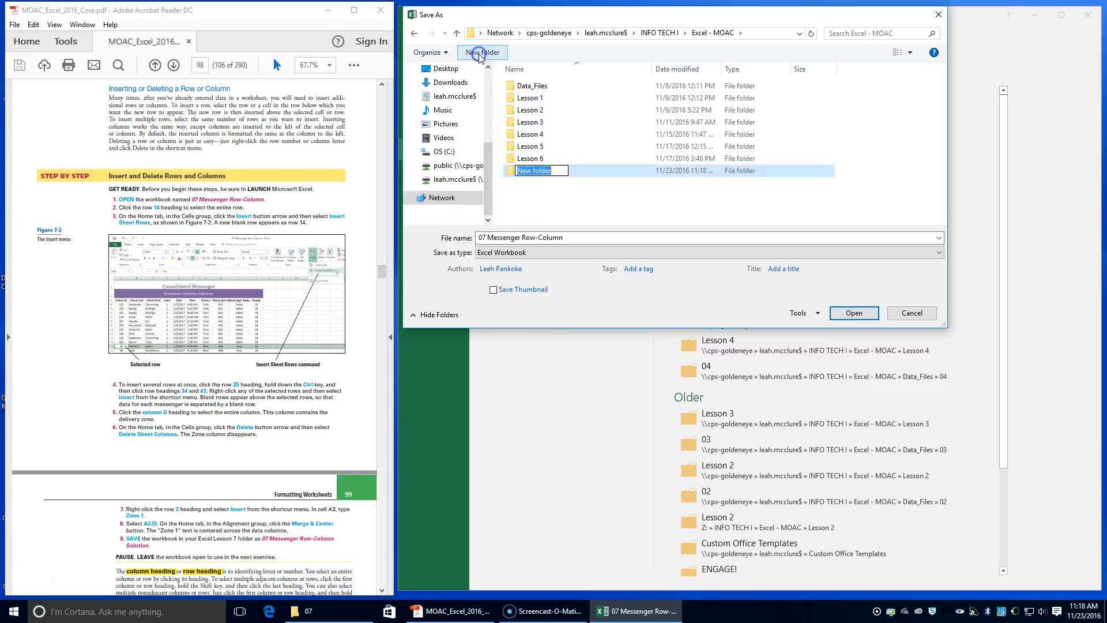
text(Lesson 7)
key(Return)
Save the workbook as 07 Messenger Row-Column Solution.
click(581, 238)
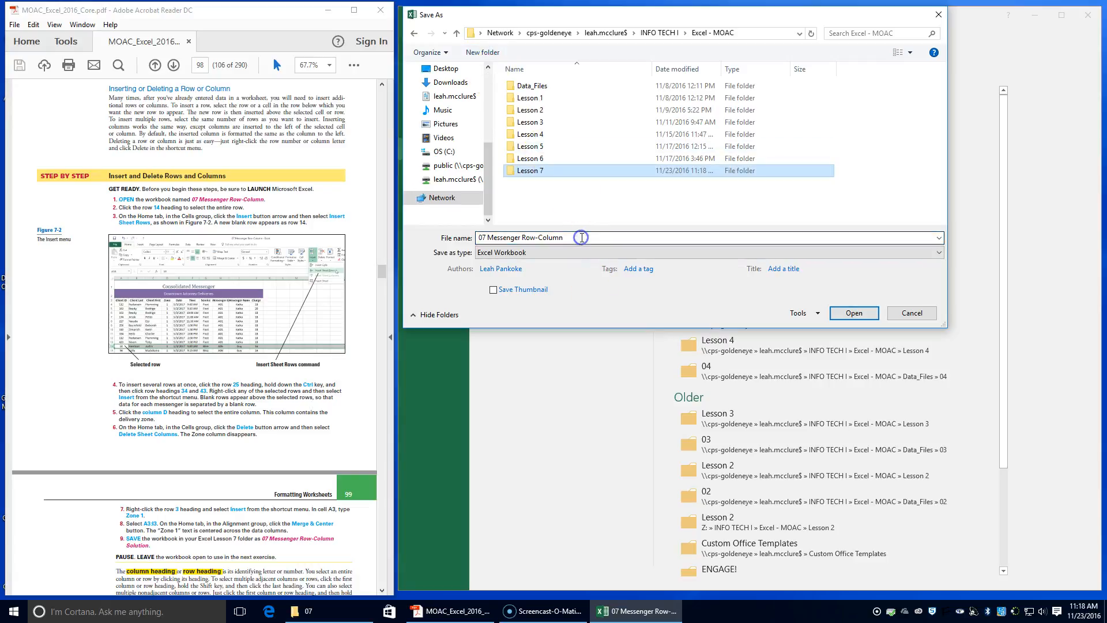
click(581, 237)
click(570, 239)
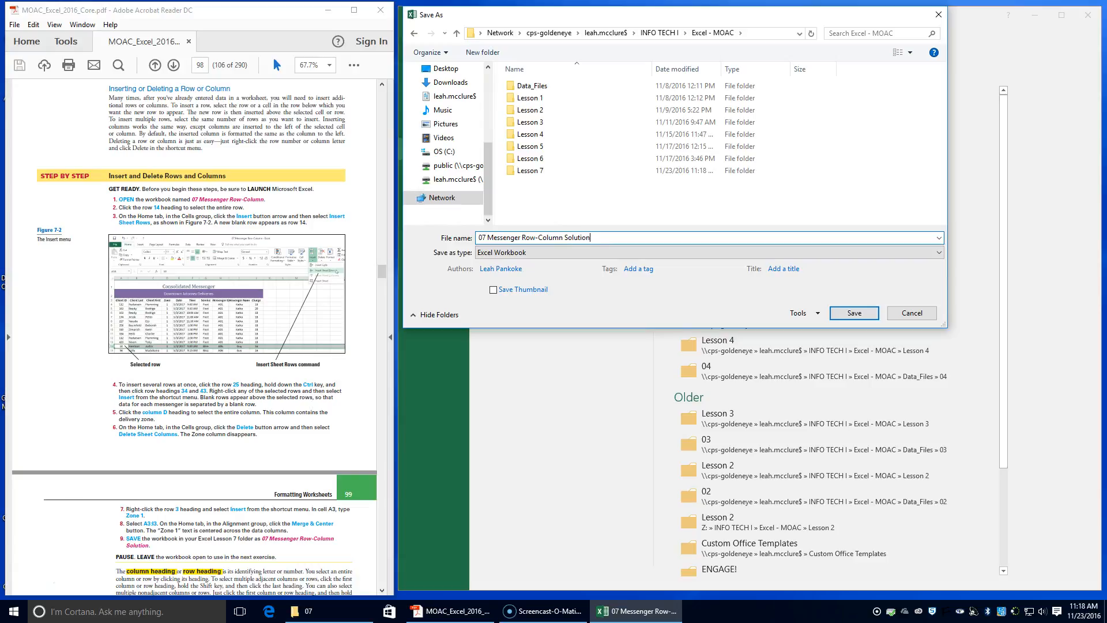
click(854, 313)
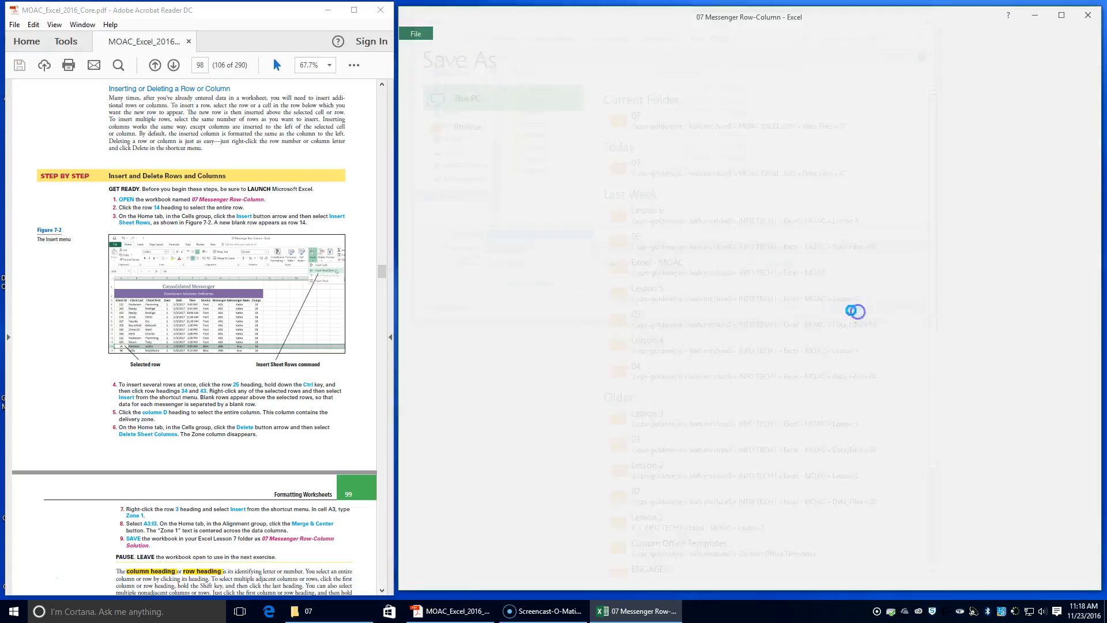
AutoFit column G so the full Messenger ID heading shows.
scroll(181, 479, down, 5)
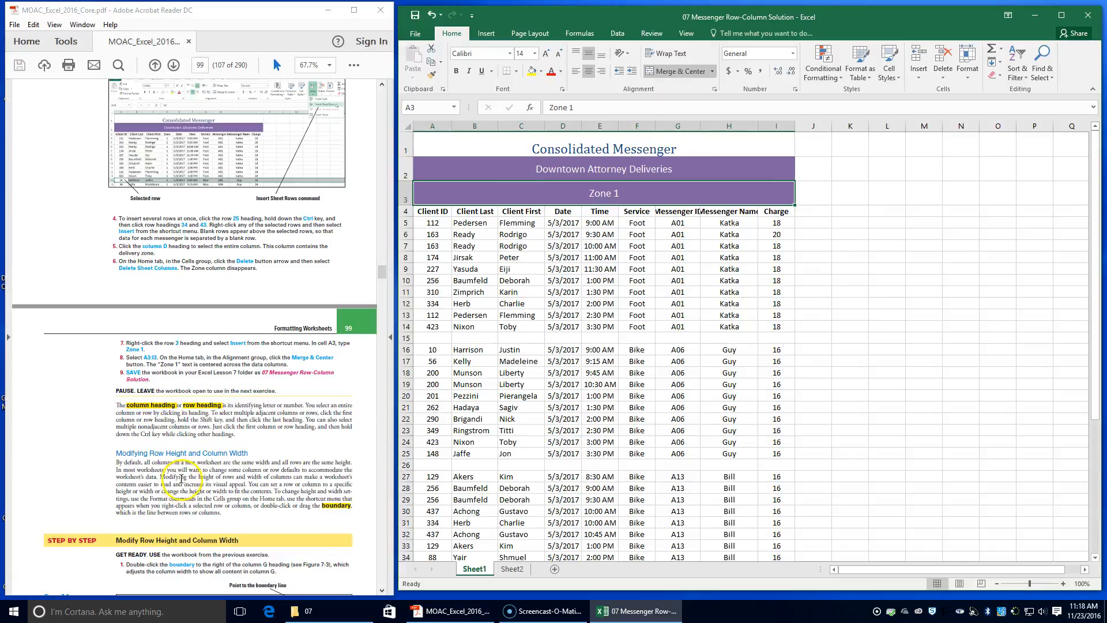
scroll(181, 479, down, 3)
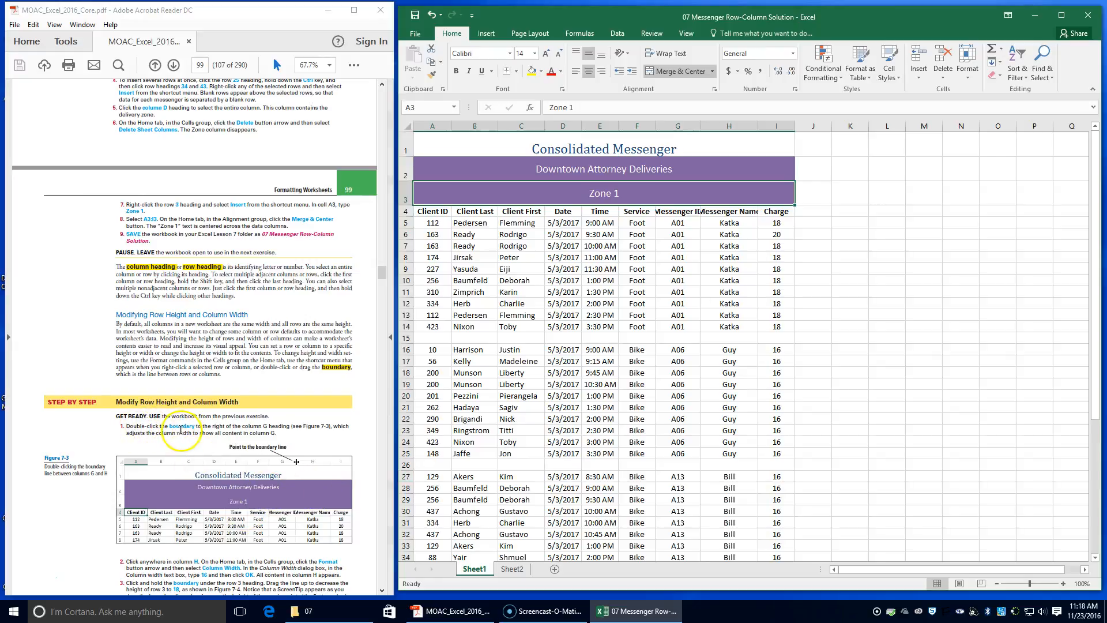
double_click(700, 126)
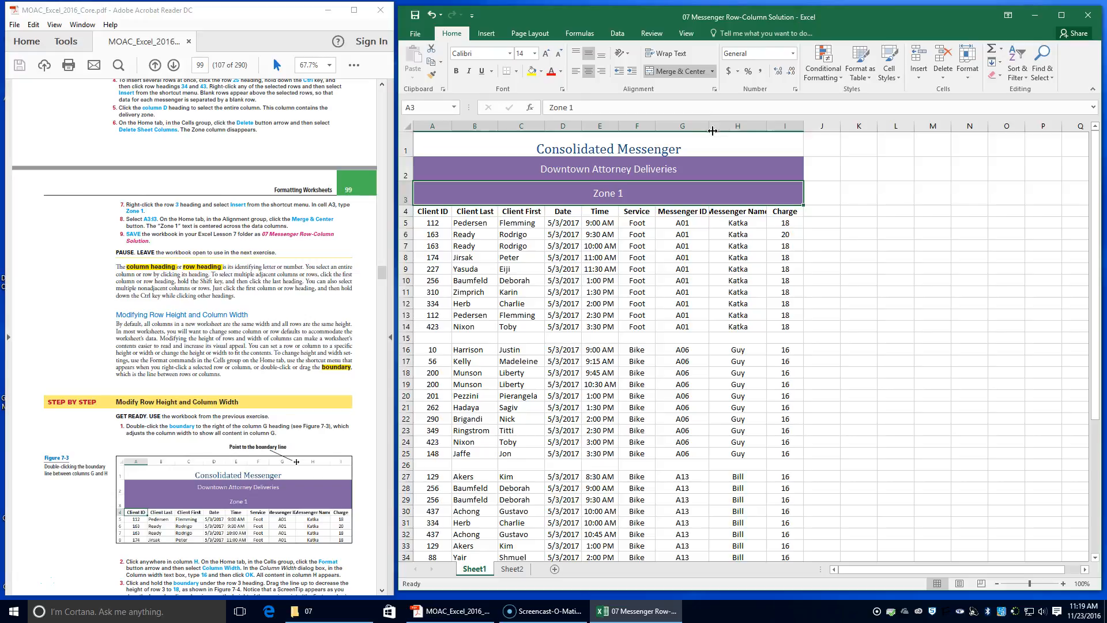
Set the width of column H to 16 so the Messenger Name heading fits.
scroll(713, 134, down, 1)
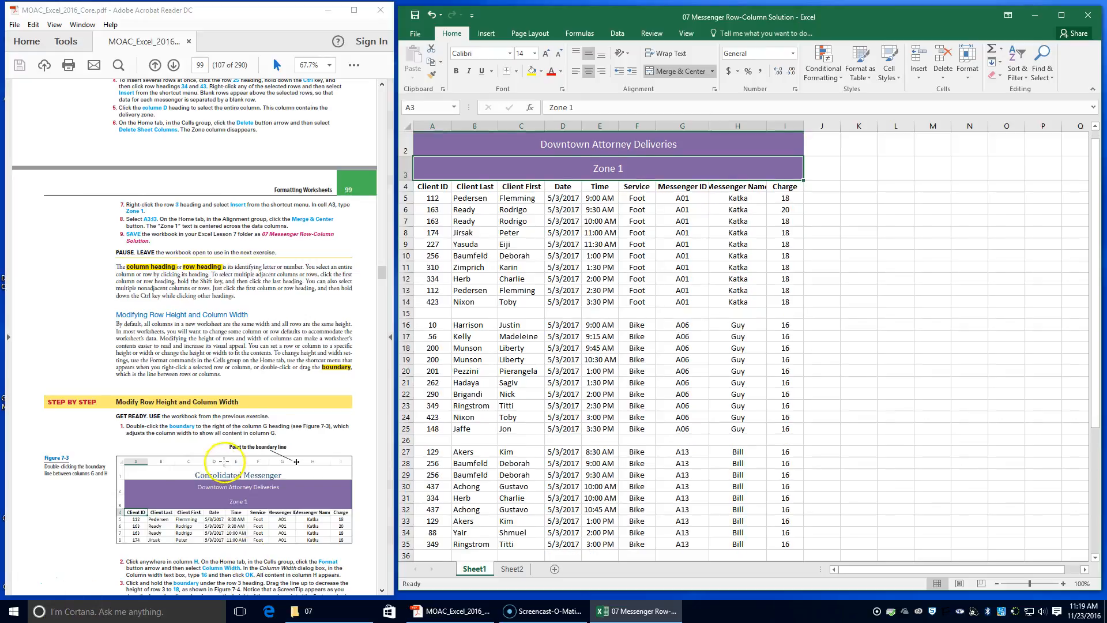
scroll(151, 466, down, 3)
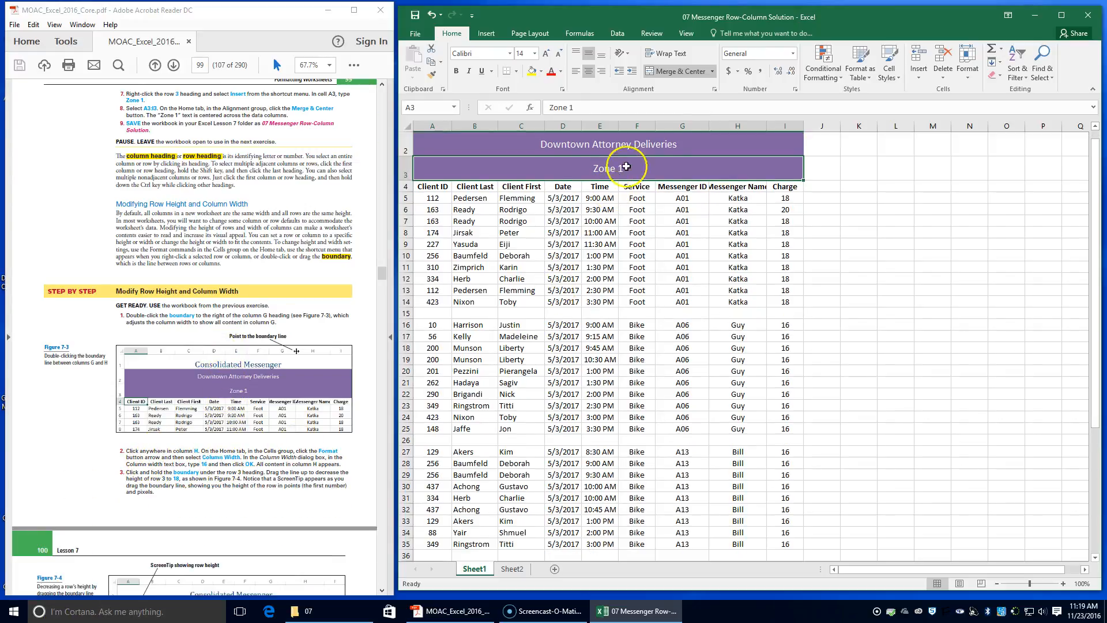
click(735, 208)
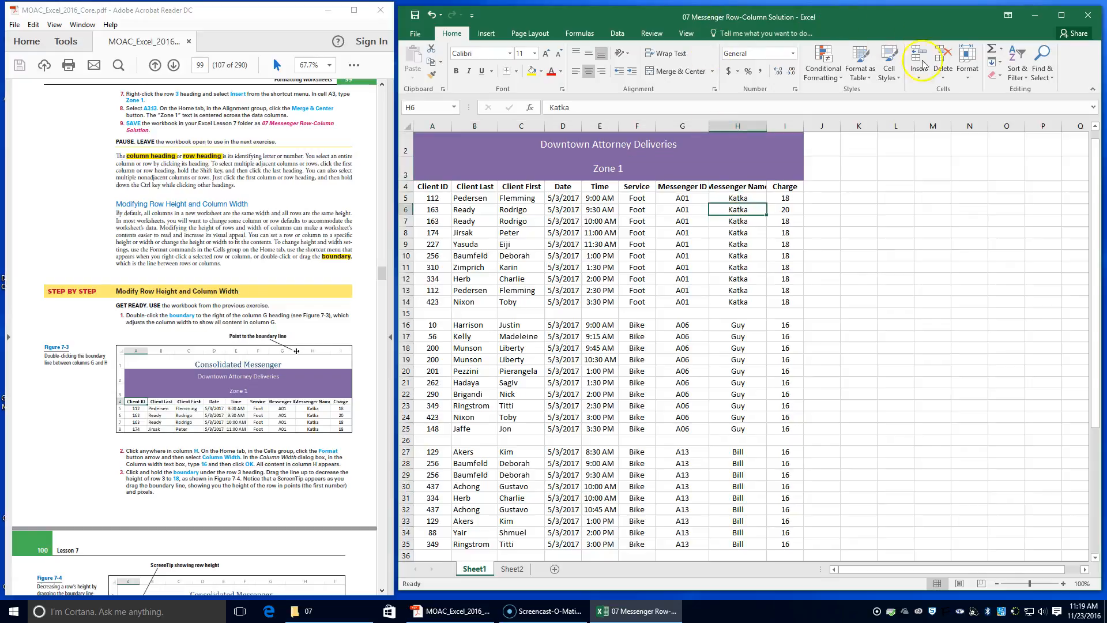
click(967, 69)
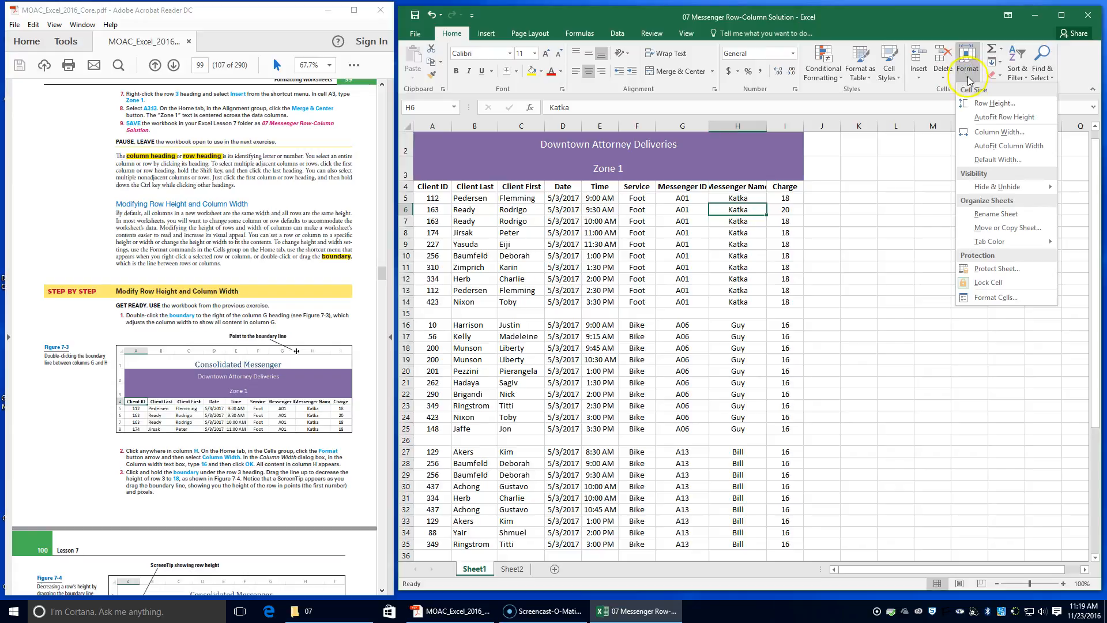
click(984, 138)
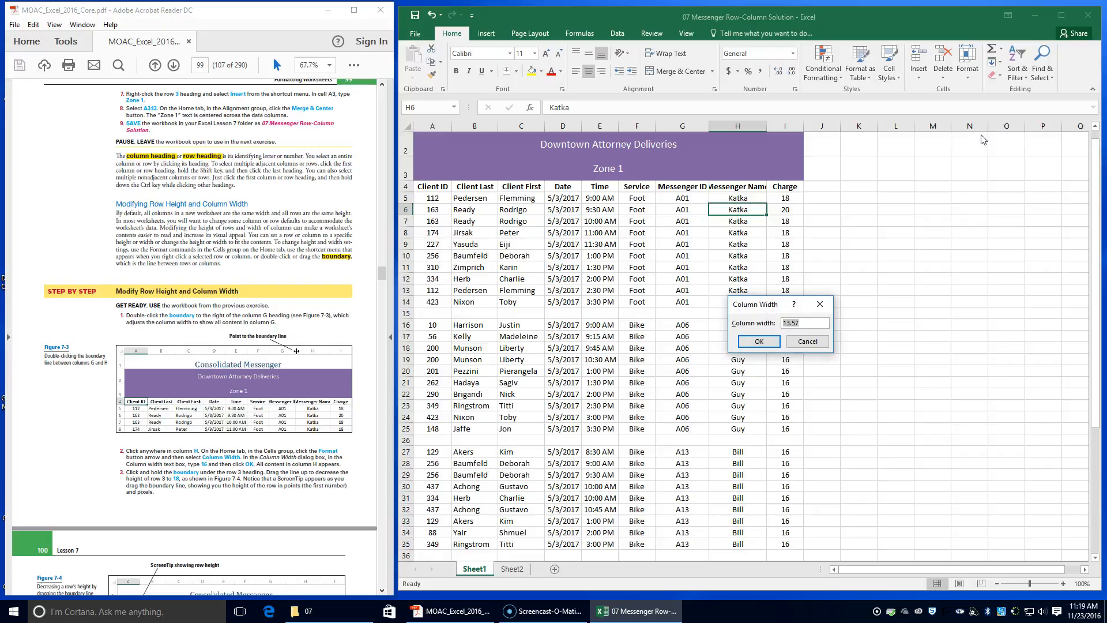
click(807, 321)
key(Return)
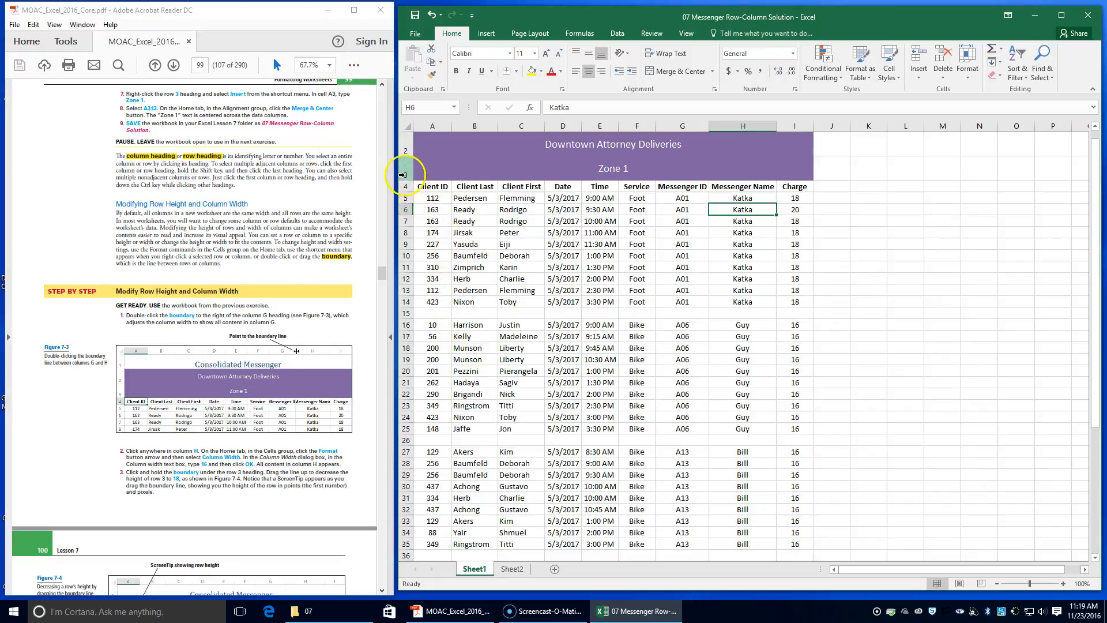
Decrease the height of row 3 to 18 points by dragging its boundary.
drag(407, 180, 407, 180)
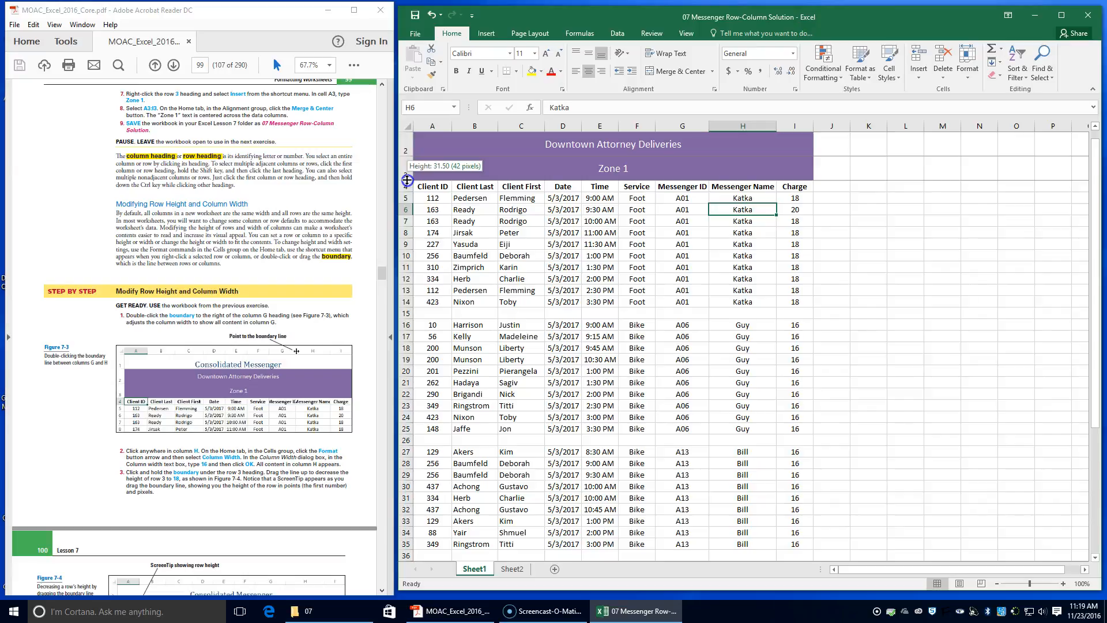
drag(407, 180, 408, 169)
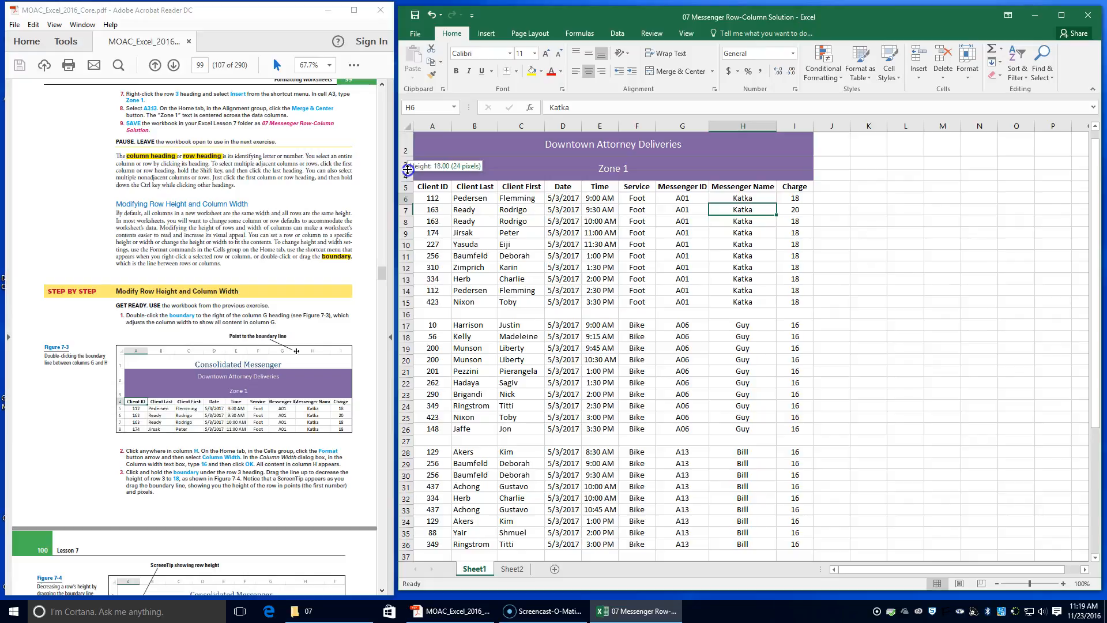
drag(408, 169, 407, 168)
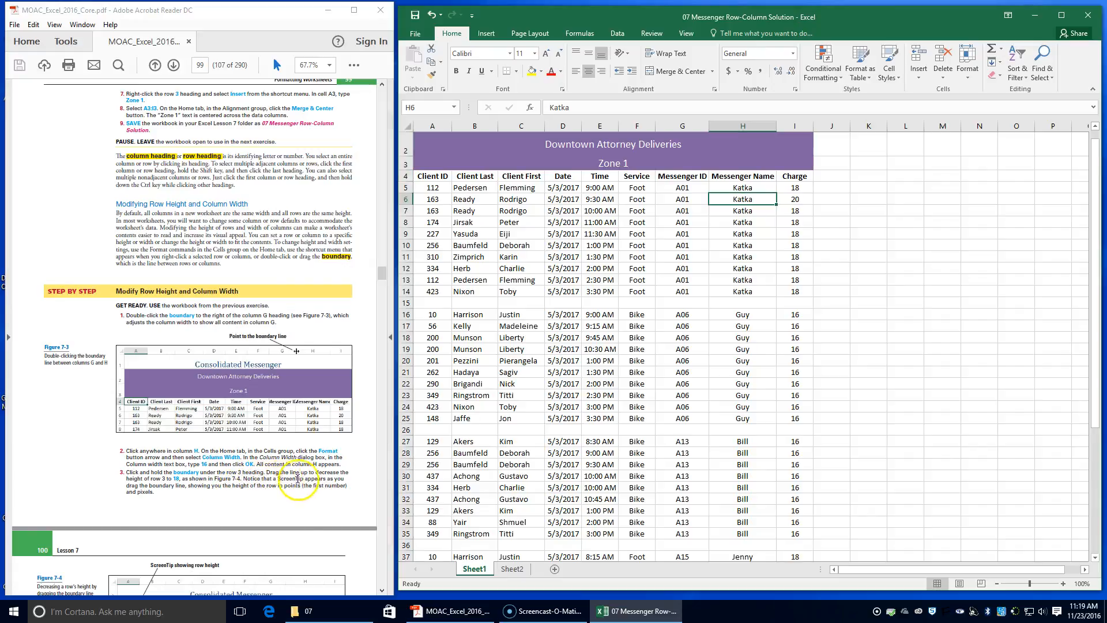
drag(407, 168, 406, 168)
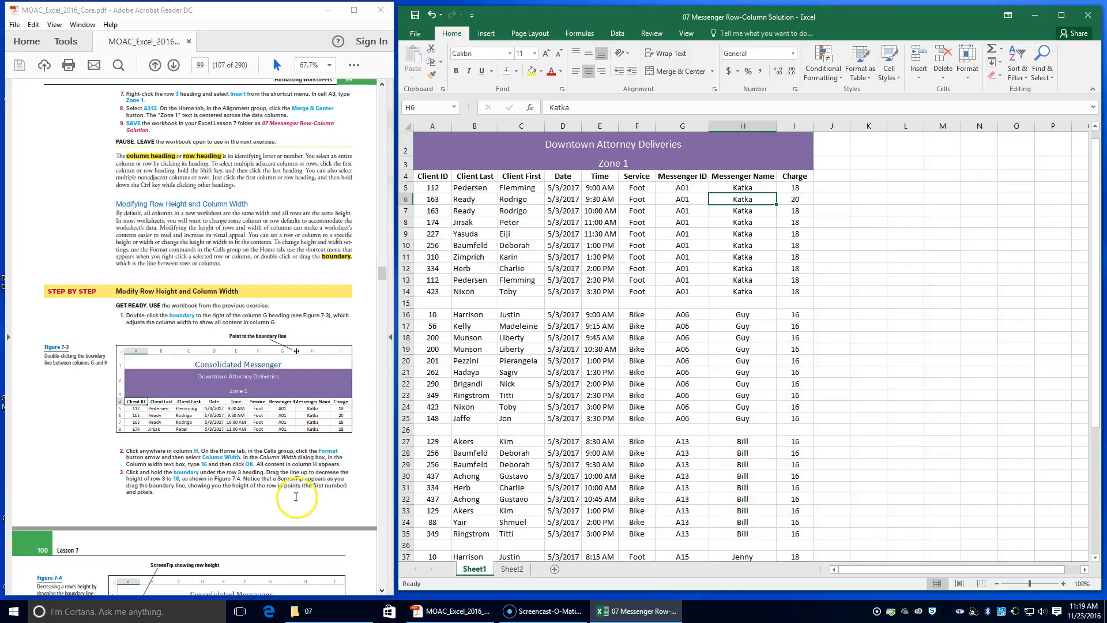
Select row 2 and AutoFit its row height.
scroll(310, 486, down, 3)
scroll(310, 486, down, 4)
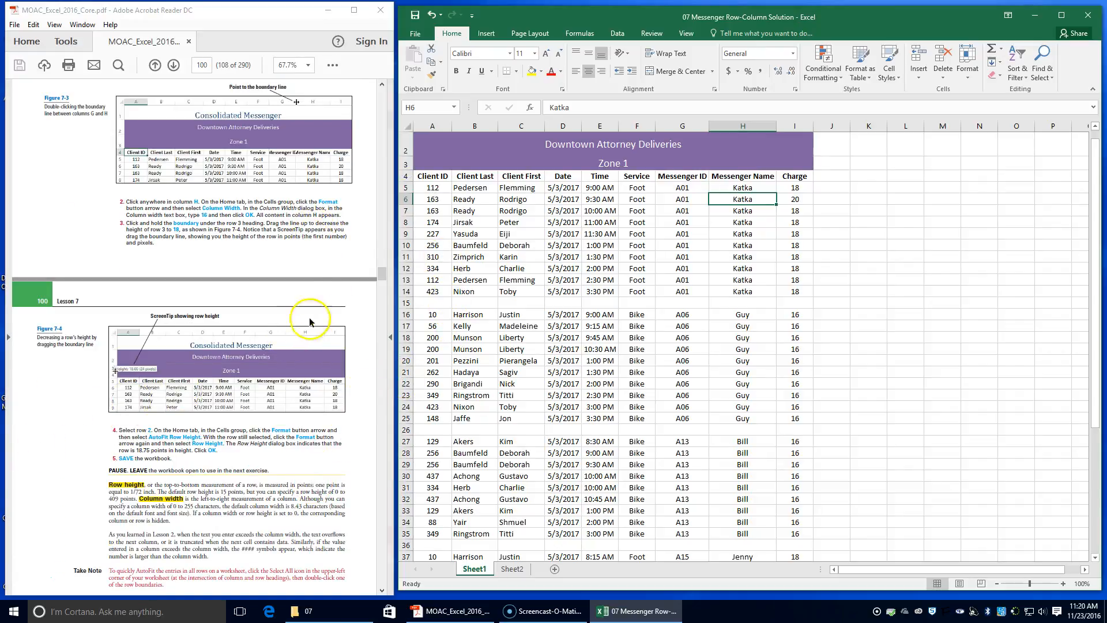
click(401, 150)
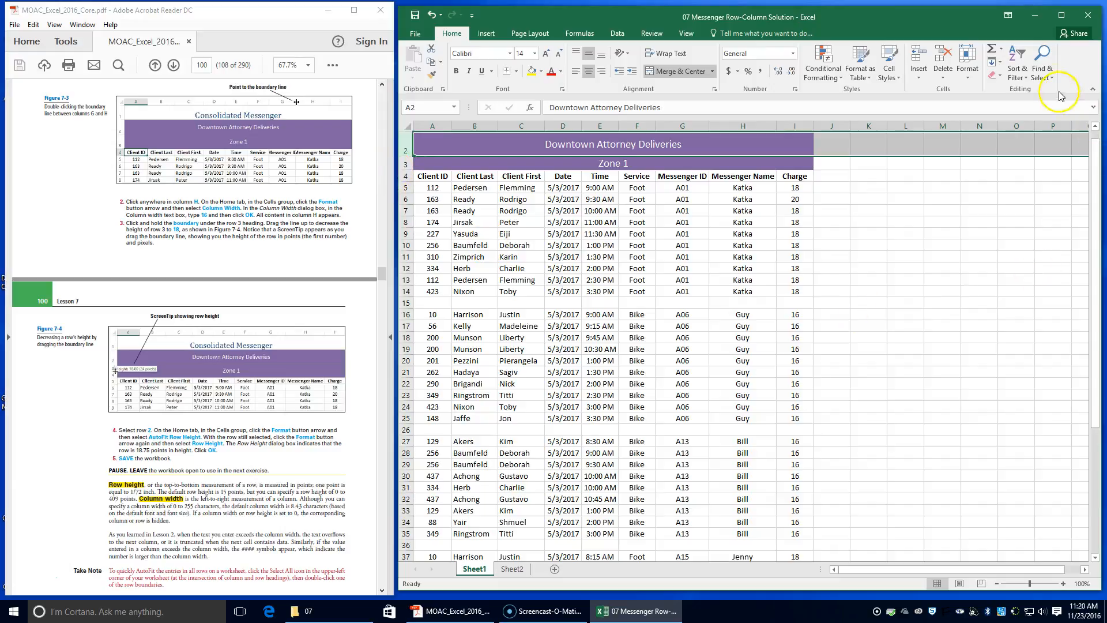
click(965, 72)
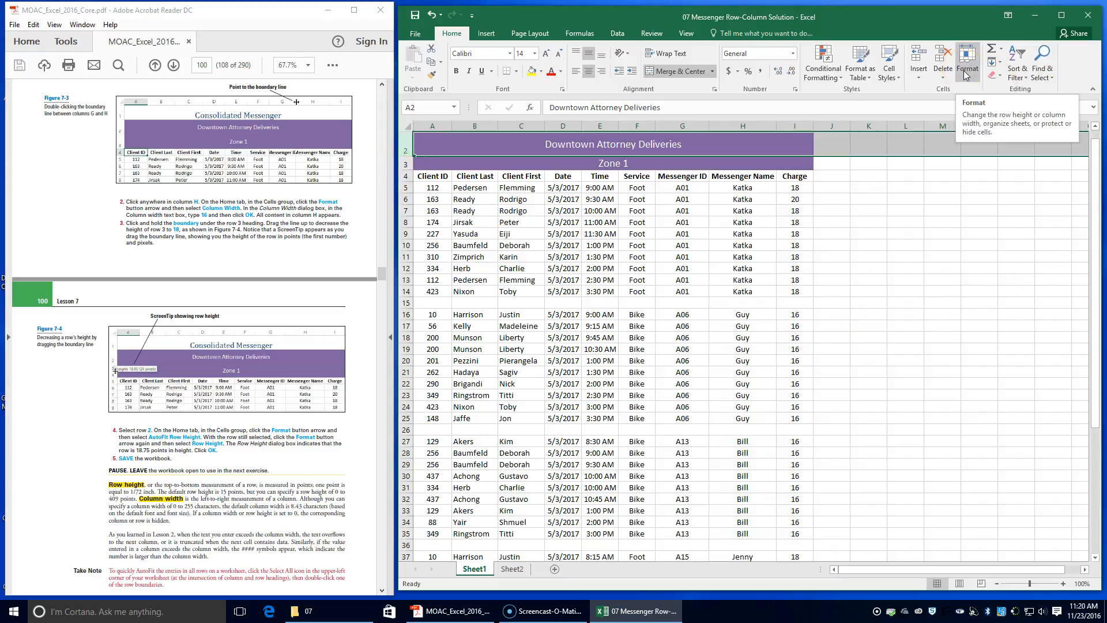
click(968, 79)
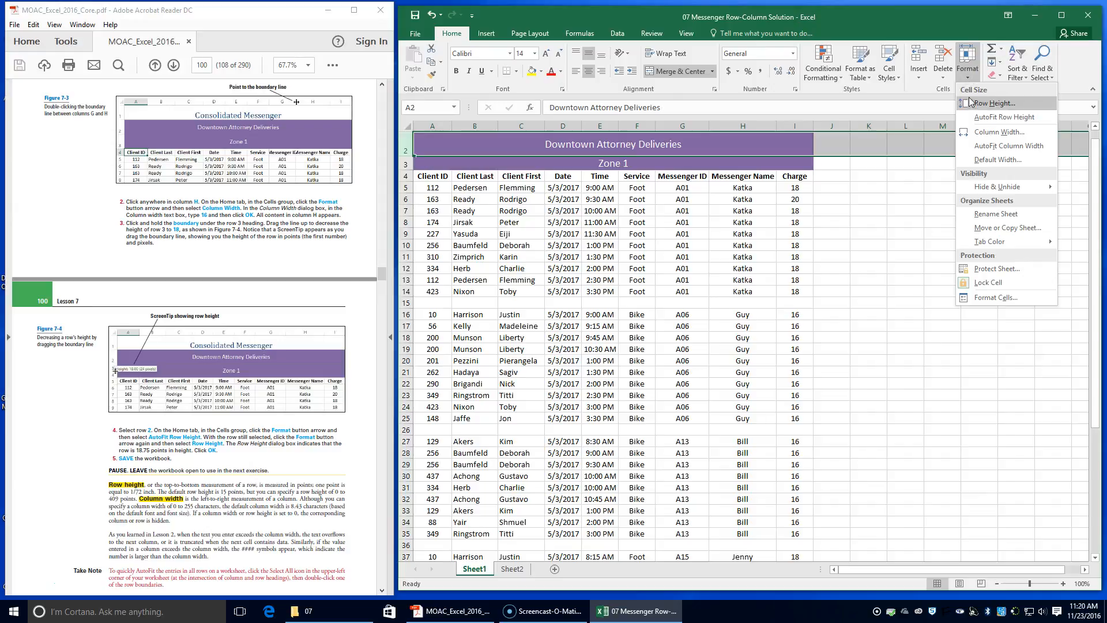
click(973, 117)
click(973, 117)
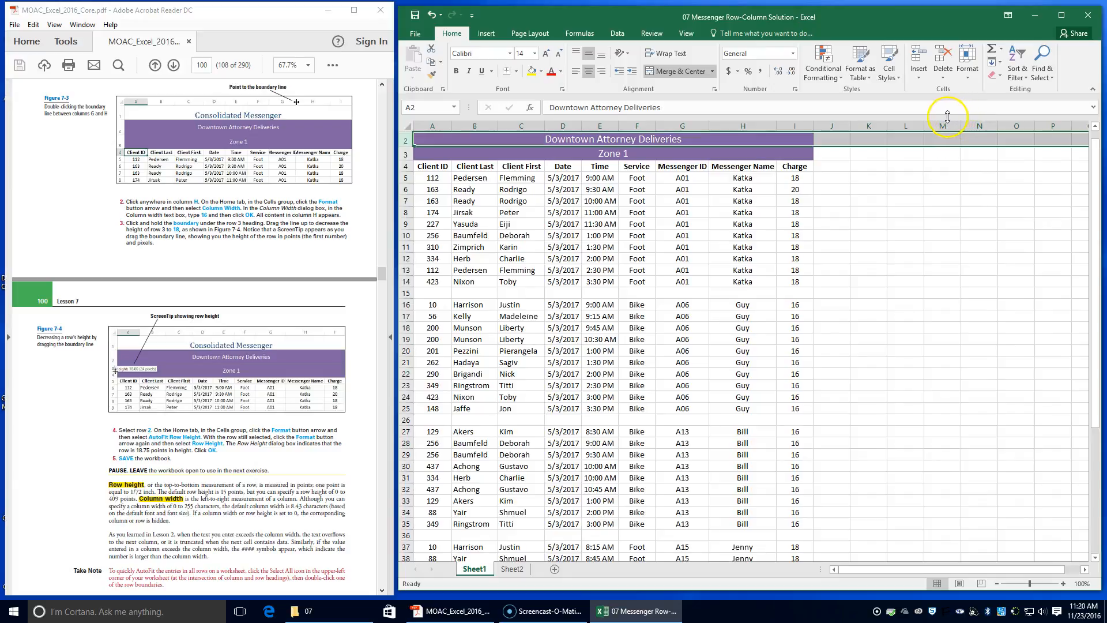
Open the Row Height dialog for row 2, accept it unchanged, and save the workbook.
scroll(450, 204, up, 1)
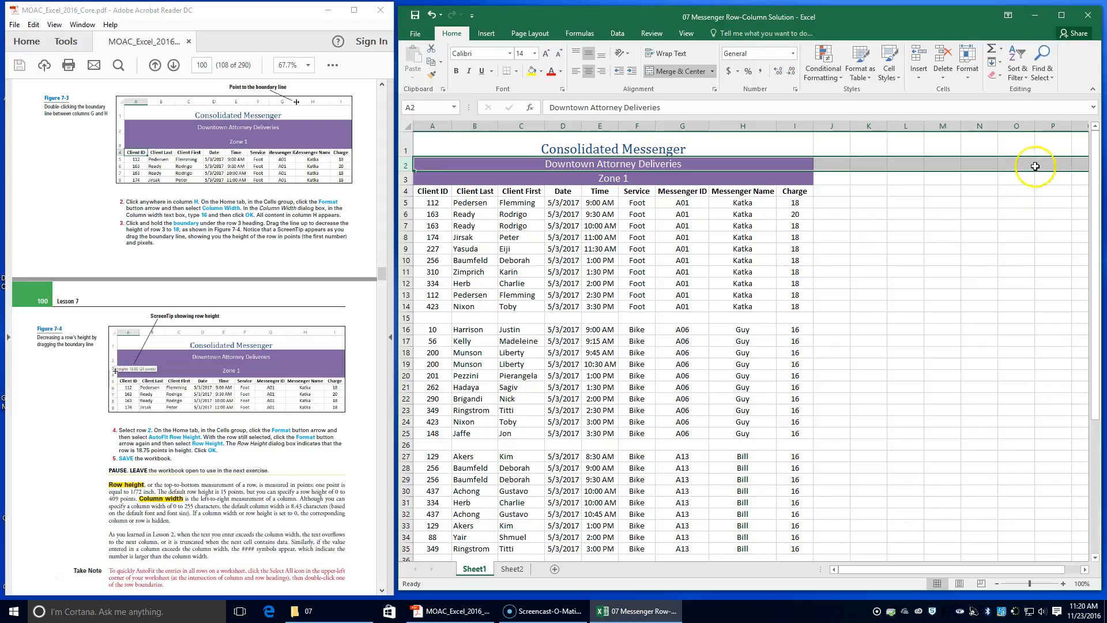
click(971, 71)
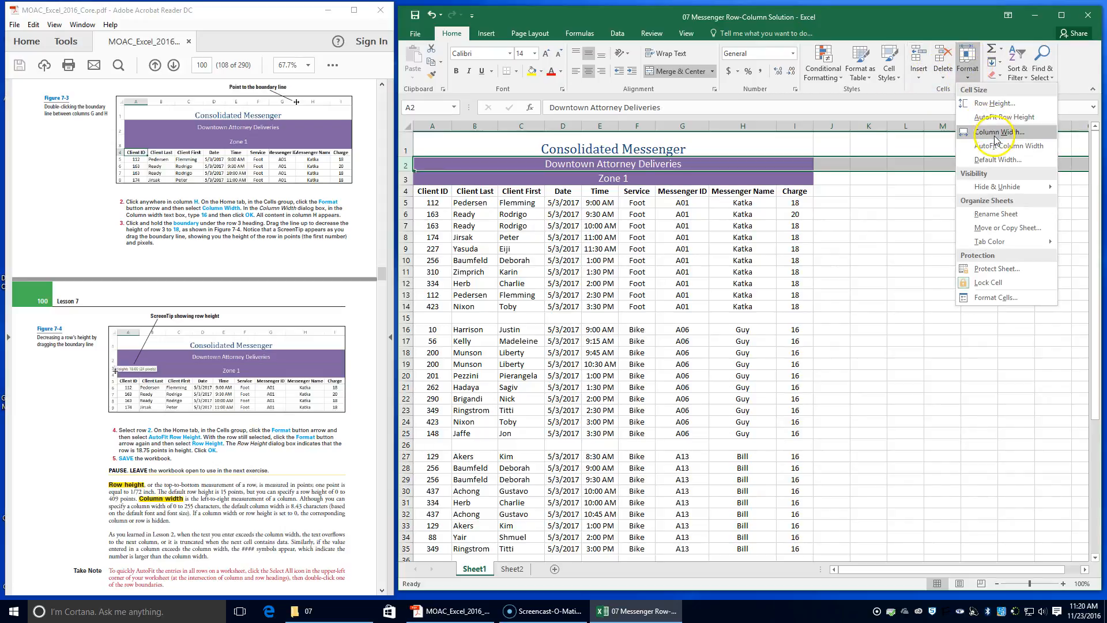
click(995, 104)
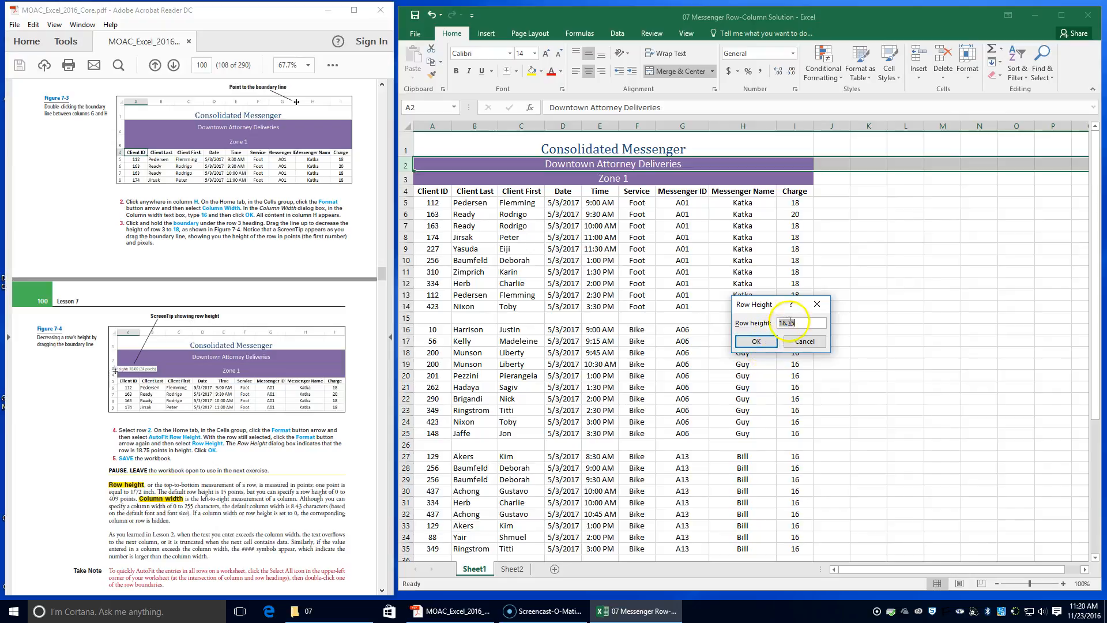
click(744, 341)
click(414, 18)
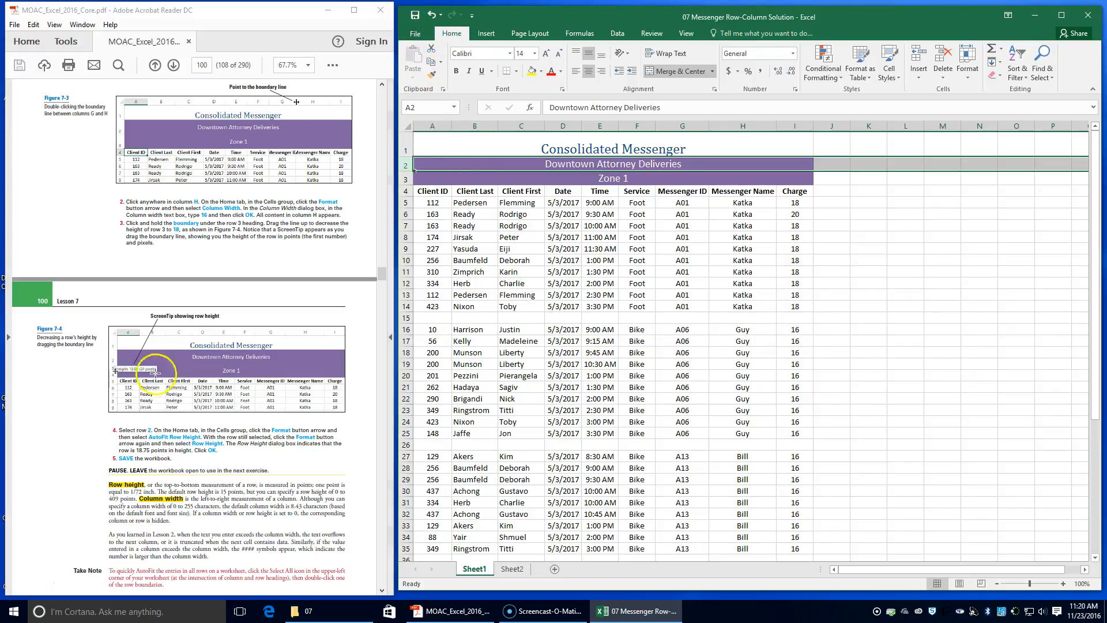
Select columns D and E and hide them.
scroll(152, 501, down, 3)
scroll(153, 501, down, 2)
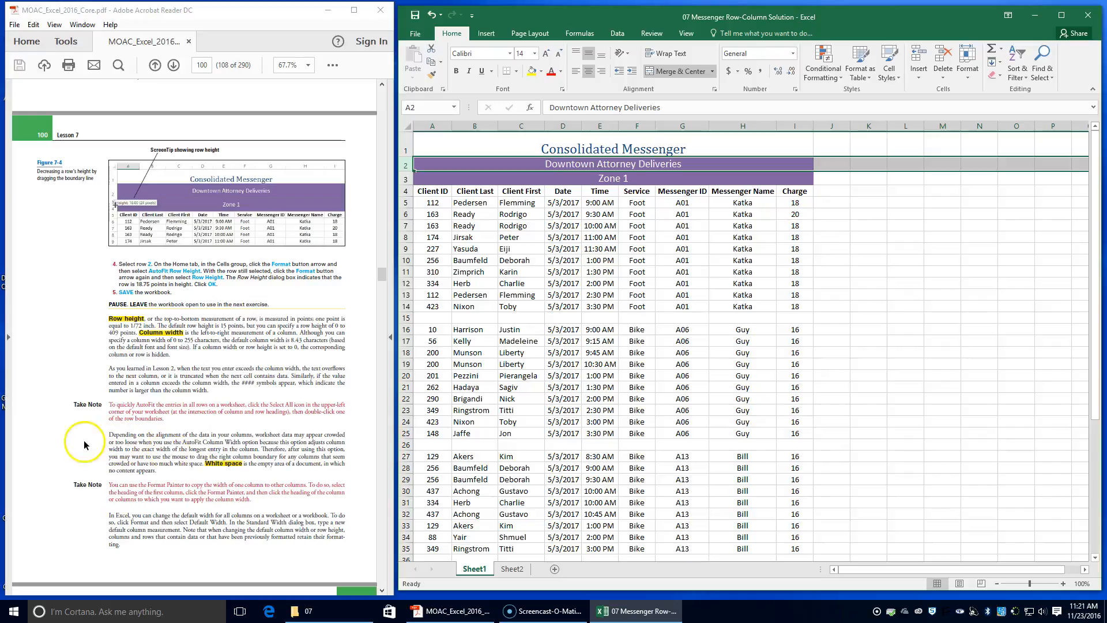
scroll(205, 401, down, 8)
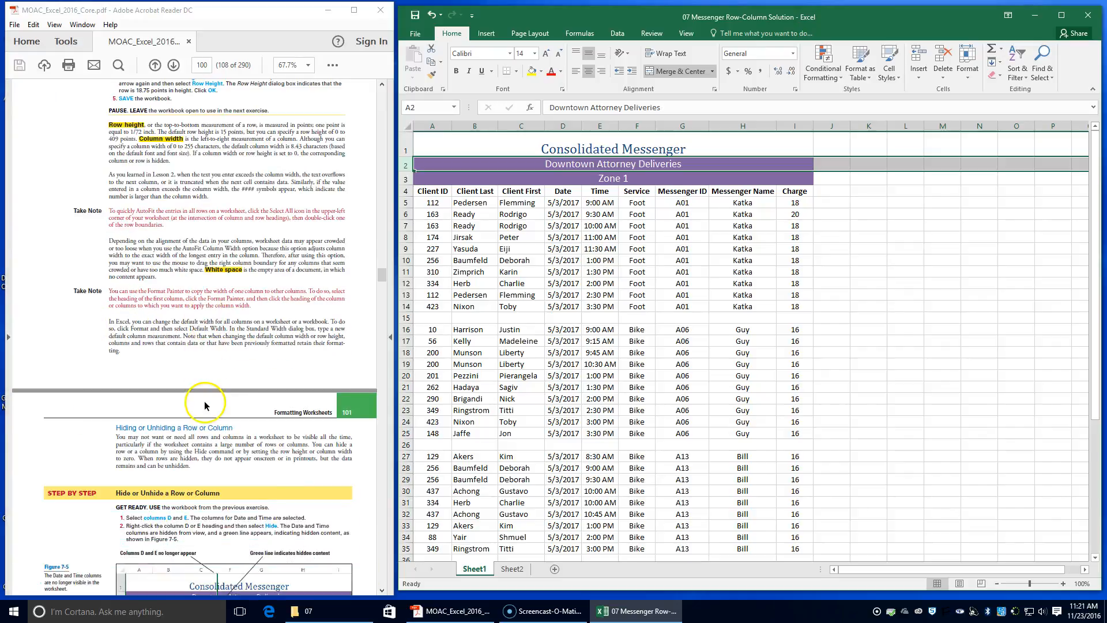
scroll(204, 401, down, 3)
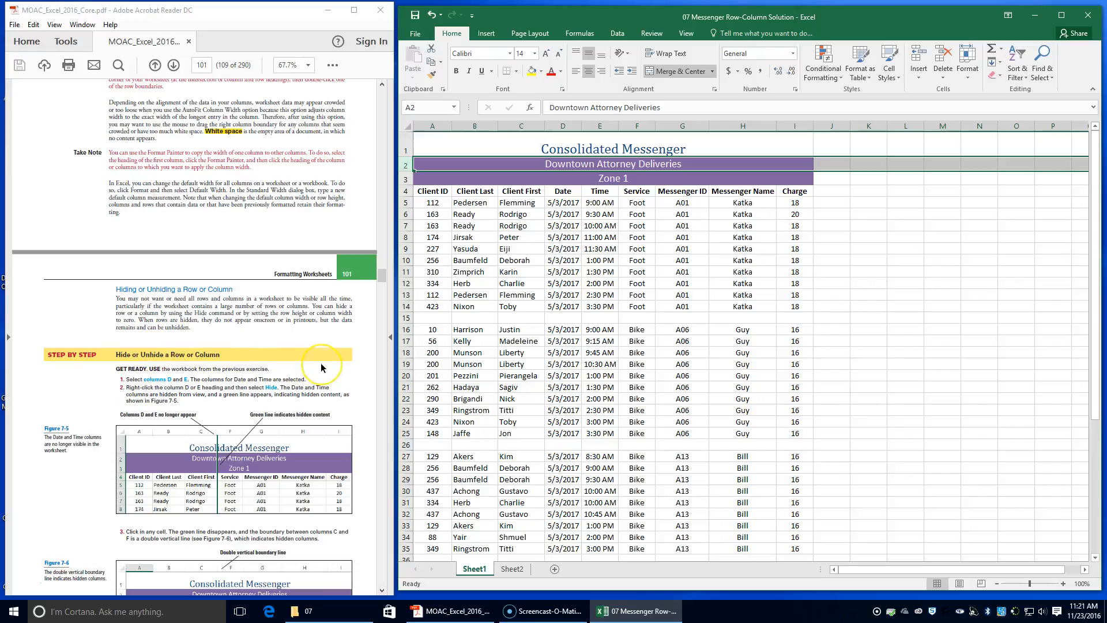
scroll(320, 362, down, 1)
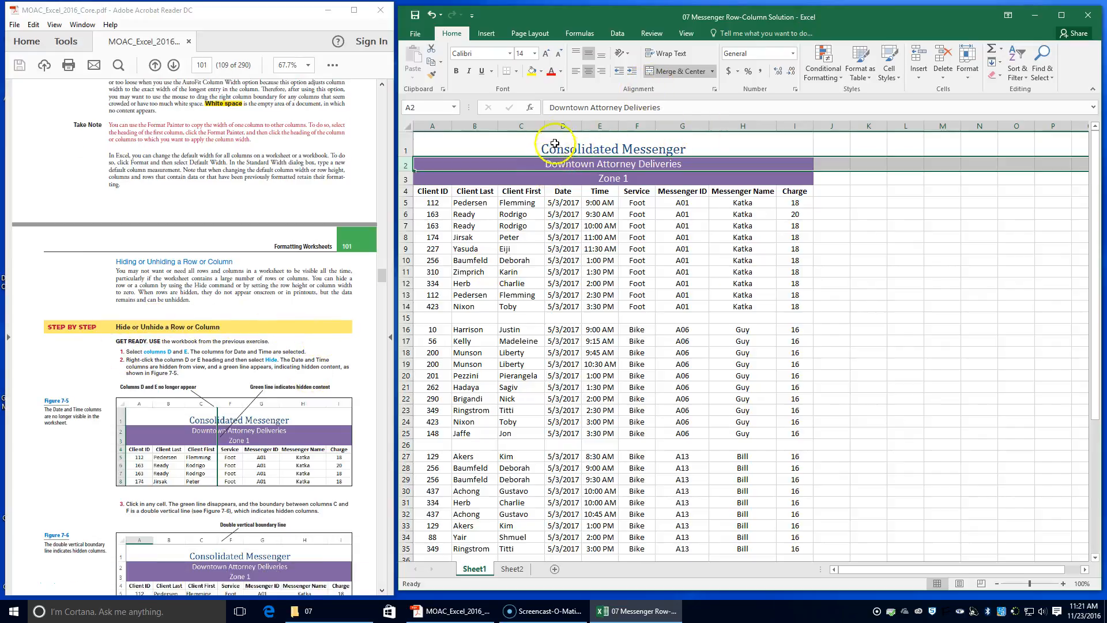
click(555, 123)
drag(556, 123, 597, 120)
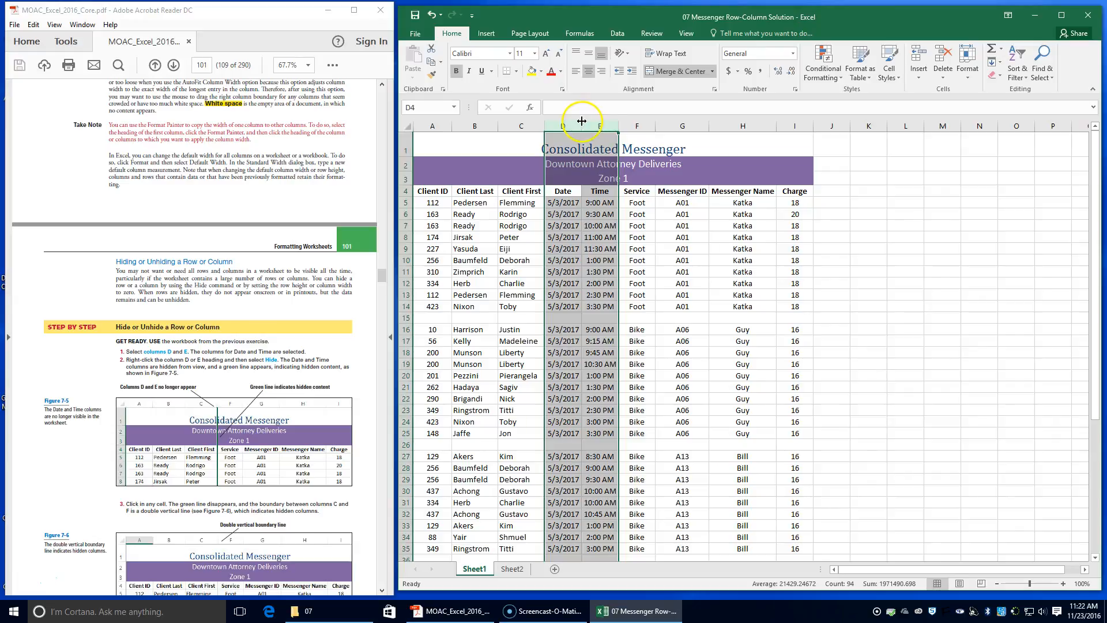
right_click(589, 128)
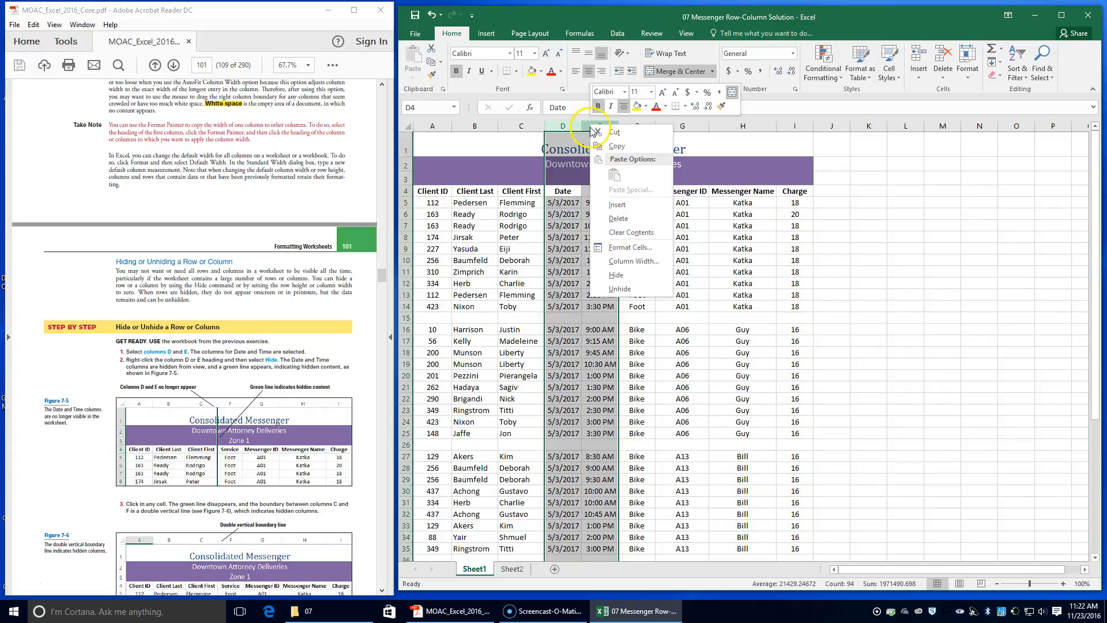
click(629, 278)
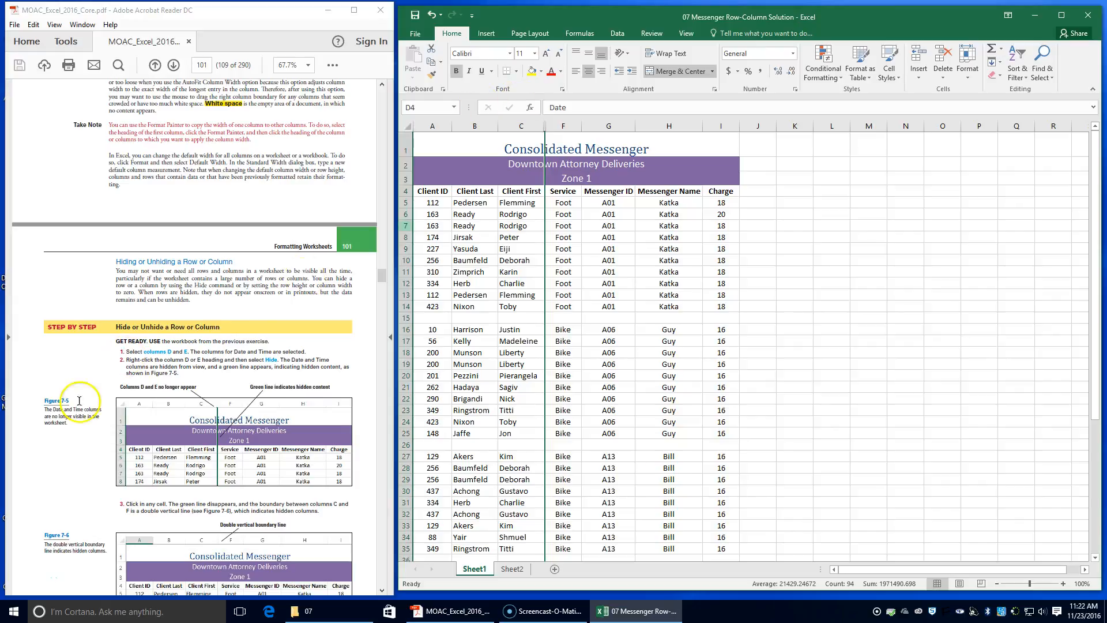
Select row 3 and hide it using the Format Hide Rows command.
scroll(208, 411, down, 2)
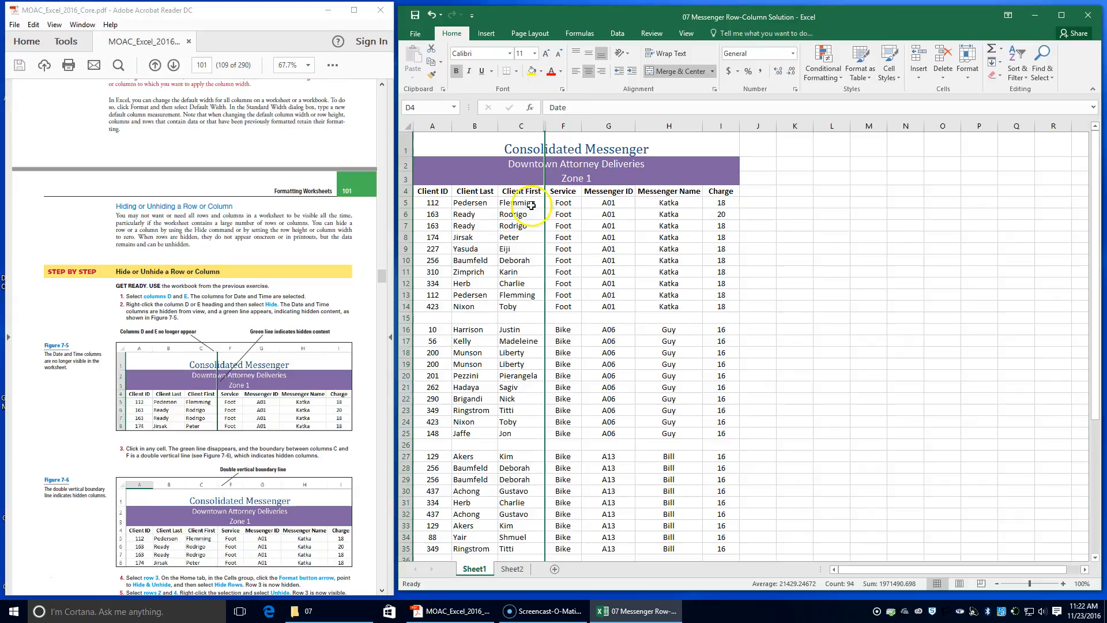
scroll(156, 417, down, 1)
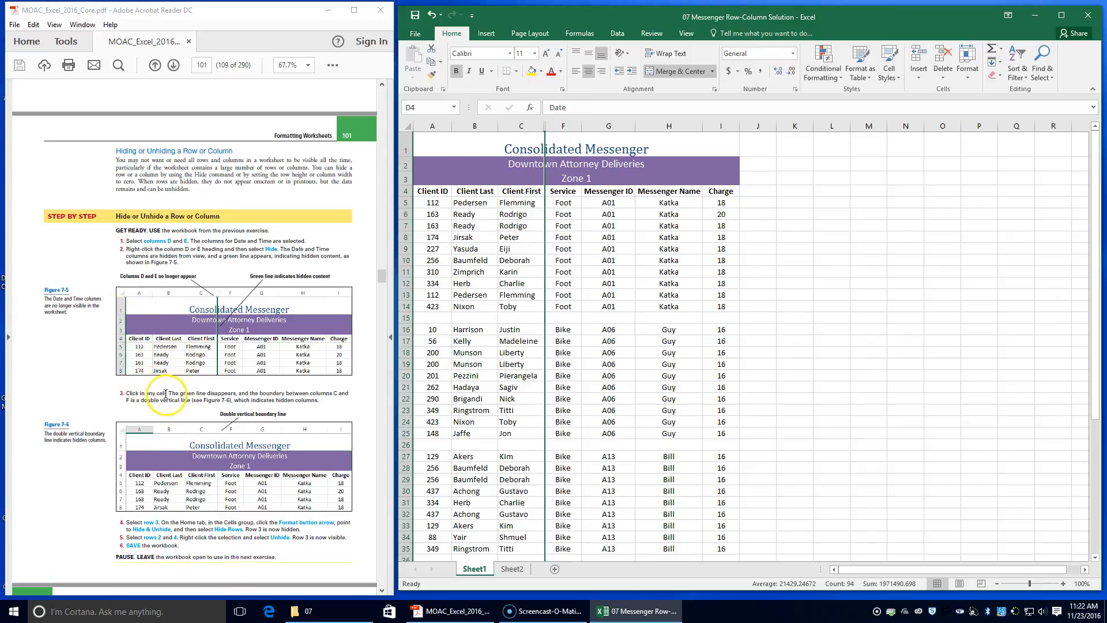
click(620, 311)
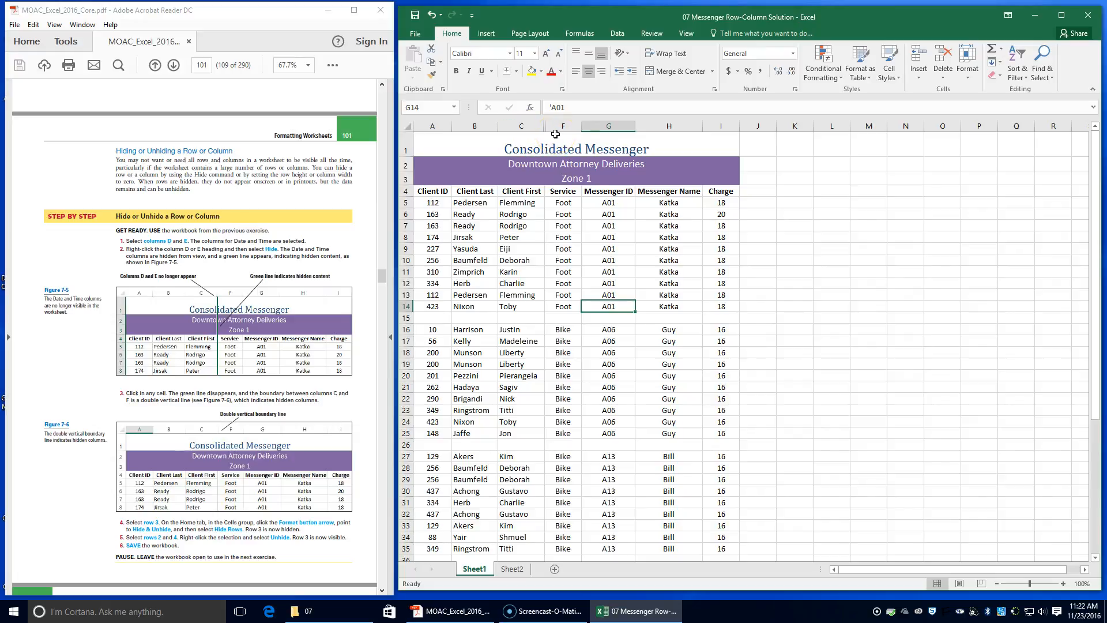
click(403, 179)
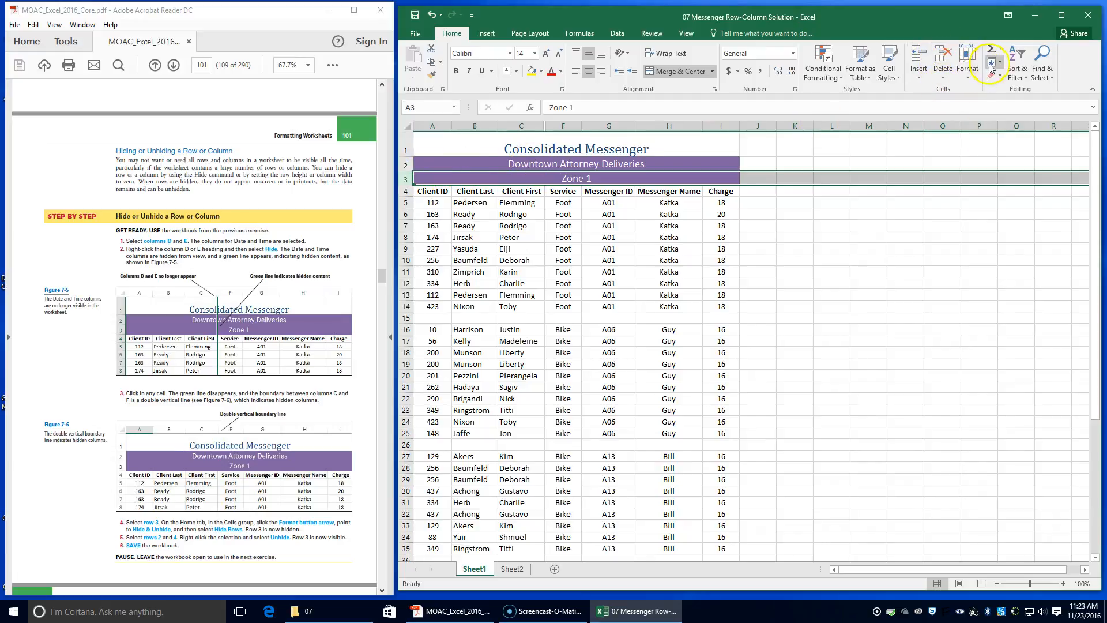
click(969, 78)
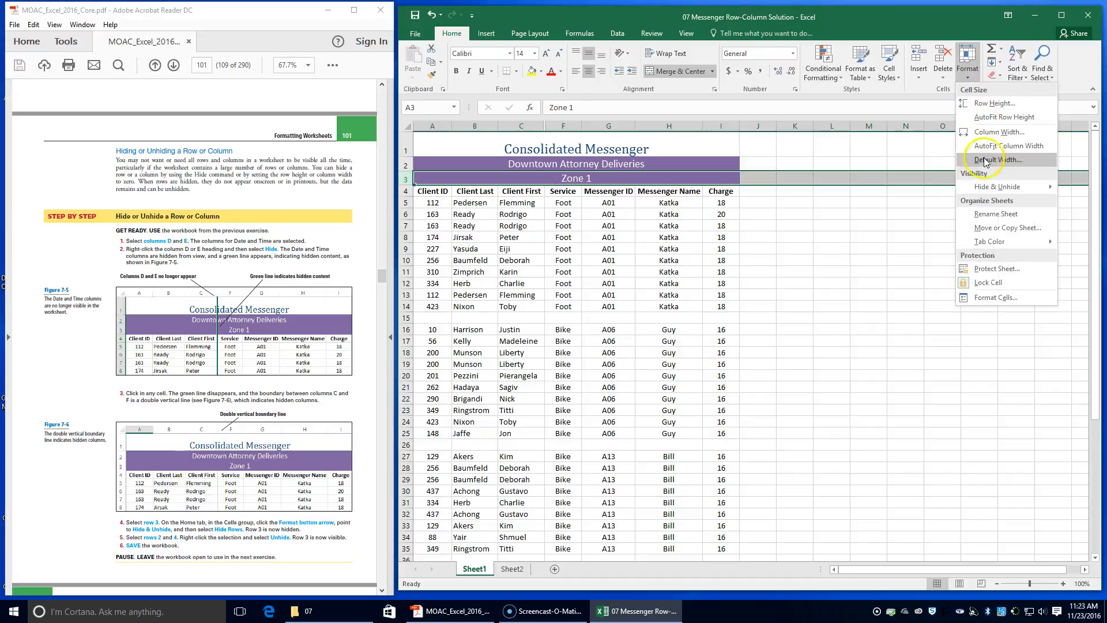
mouse_move(986, 189)
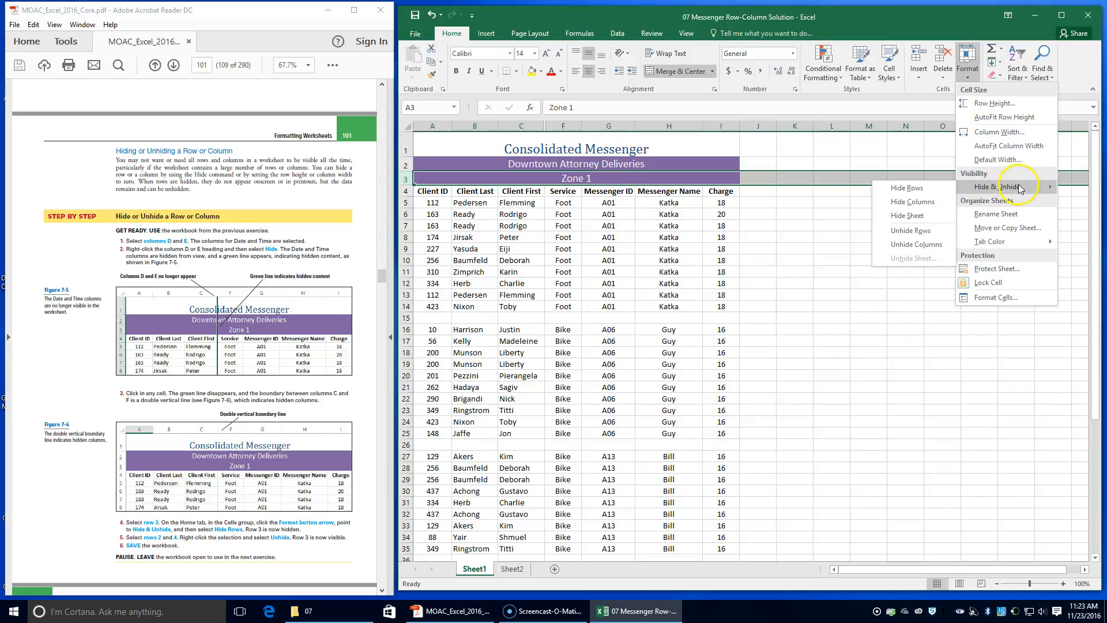
click(911, 191)
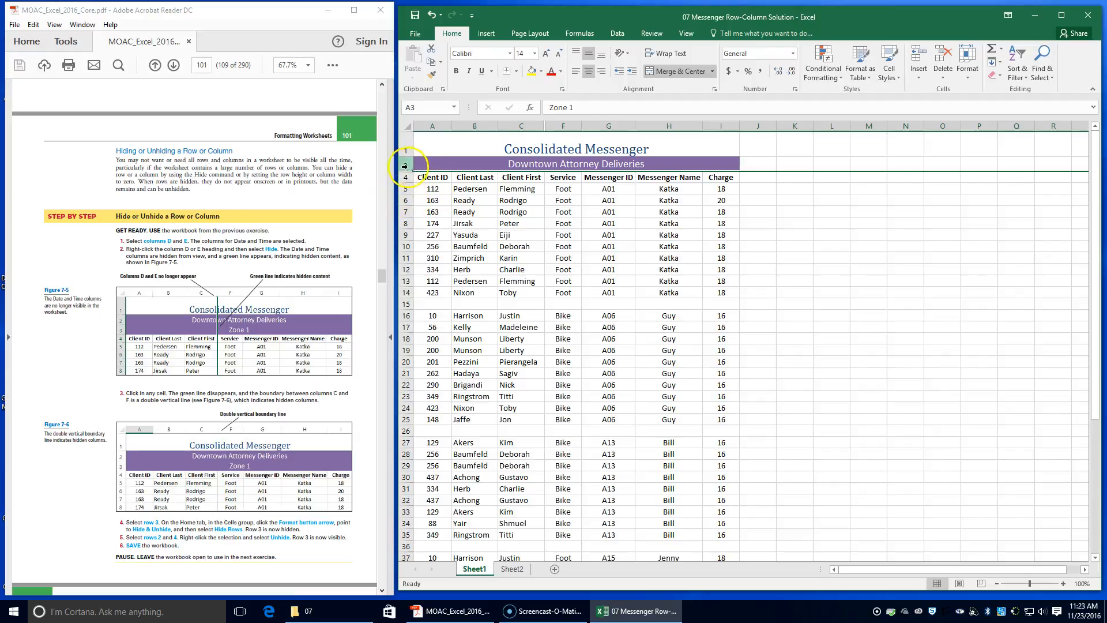
Select rows 2 through 4 and unhide row 3.
click(407, 167)
drag(407, 167, 407, 181)
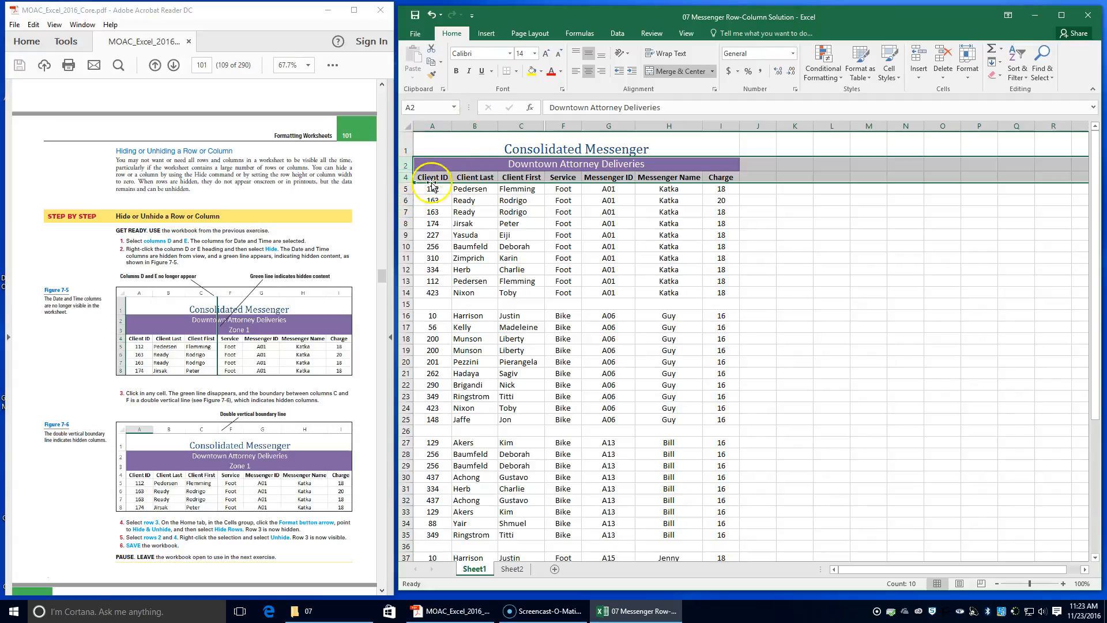
right_click(406, 177)
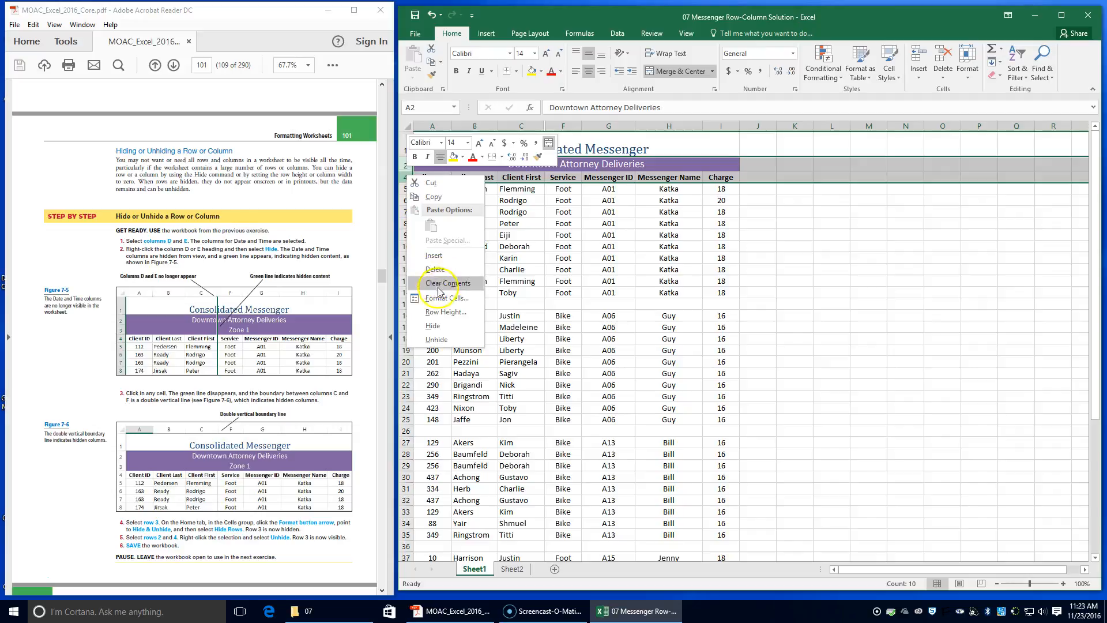
click(436, 339)
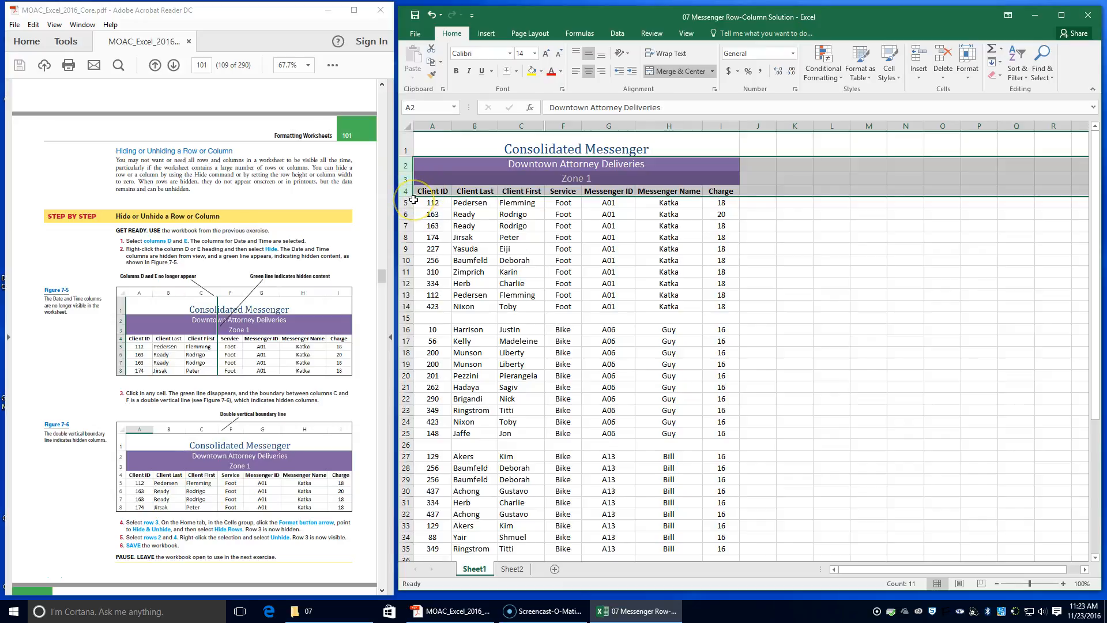
Save the workbook.
click(415, 17)
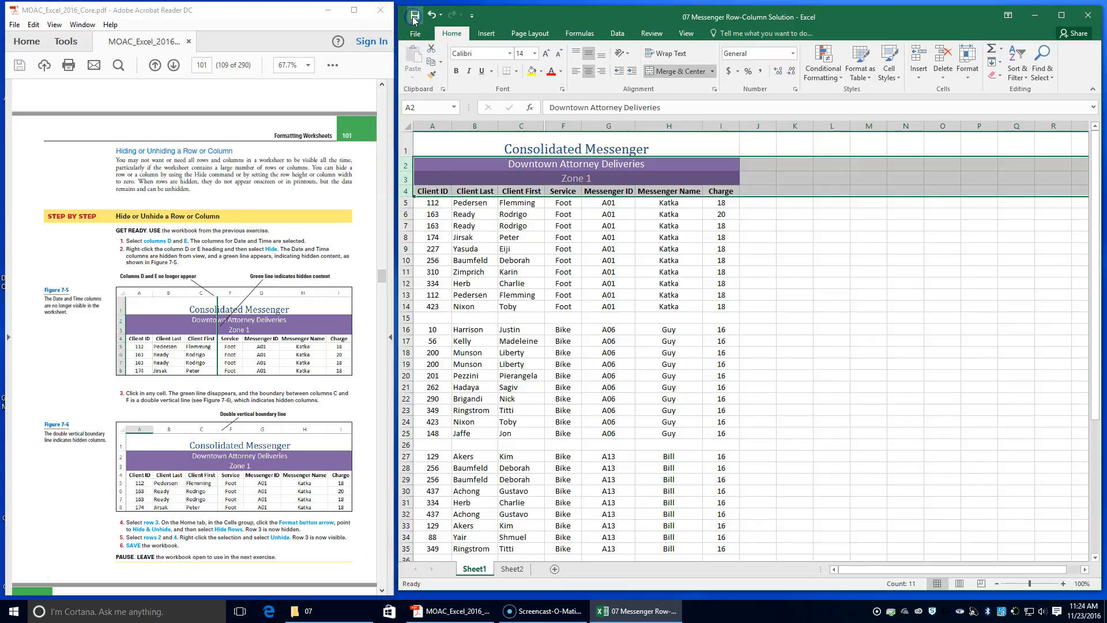
click(415, 18)
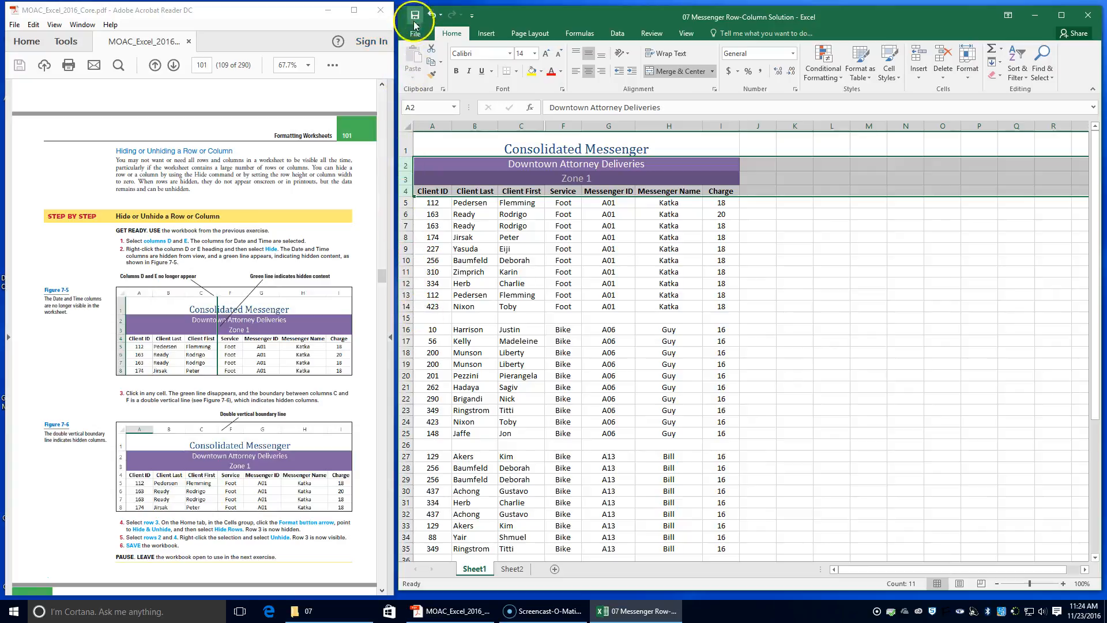
click(414, 34)
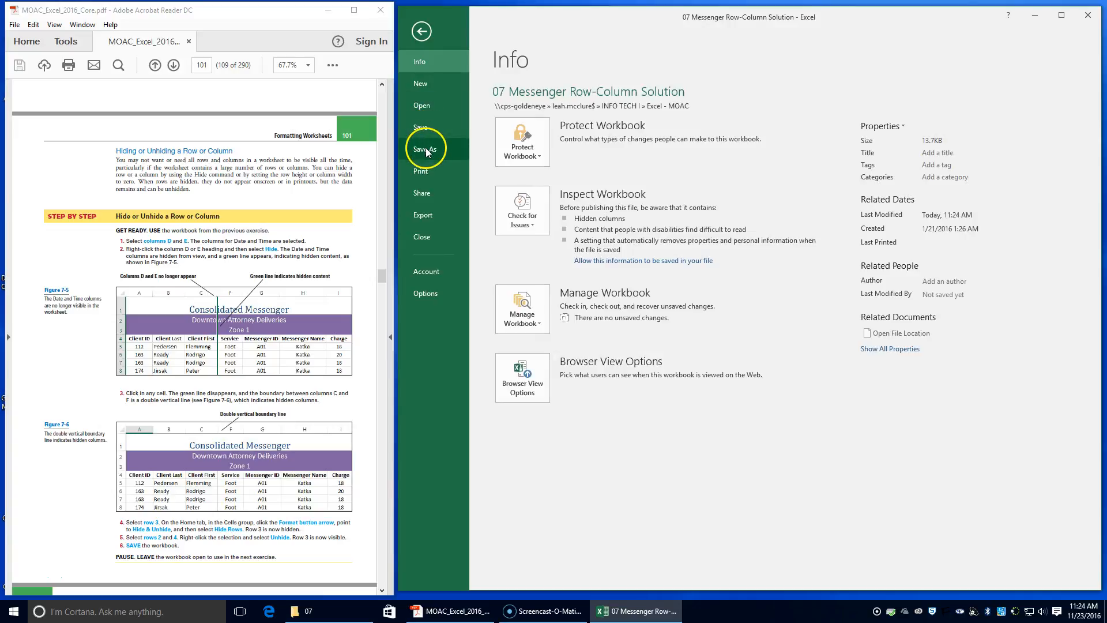
click(423, 131)
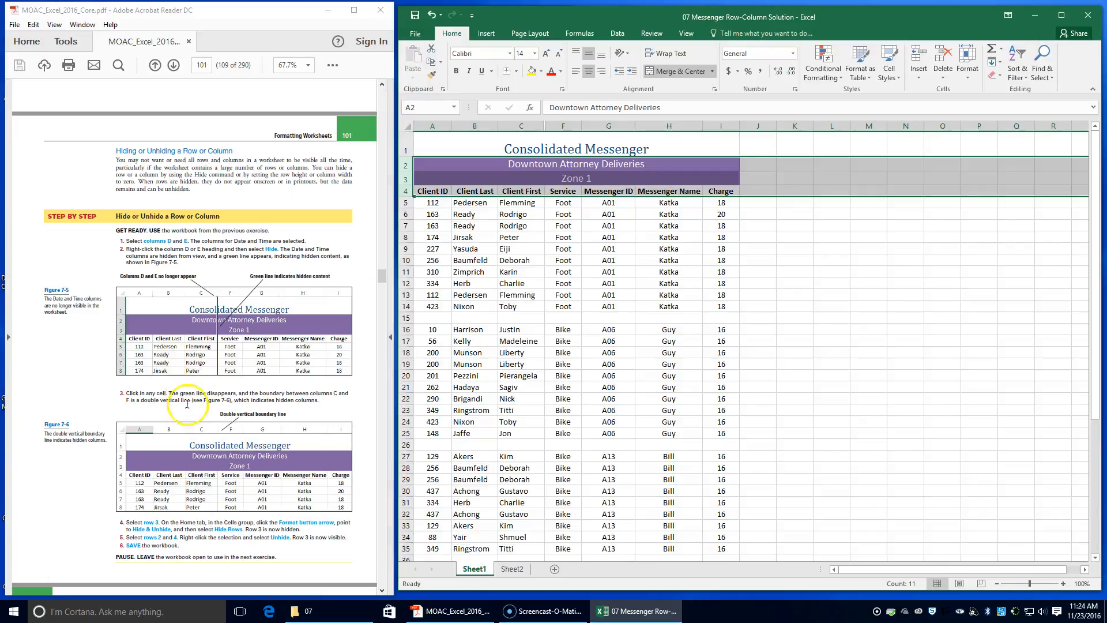
Switch to Sheet2 and copy rows 2 through 7 to the clipboard.
scroll(188, 420, down, 3)
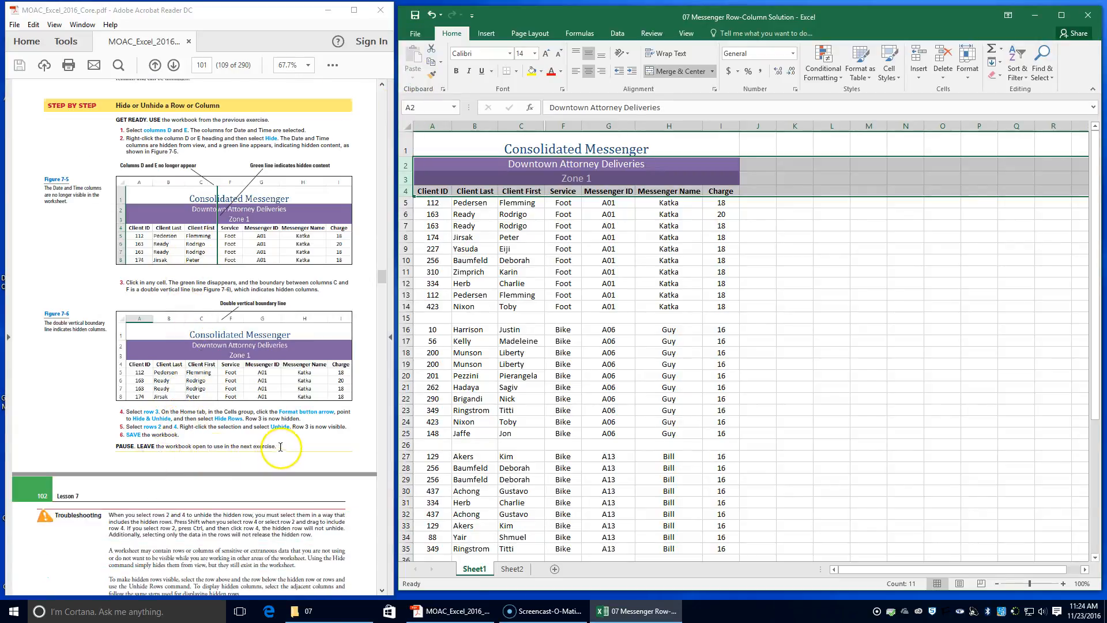
scroll(280, 443, down, 3)
scroll(281, 441, down, 4)
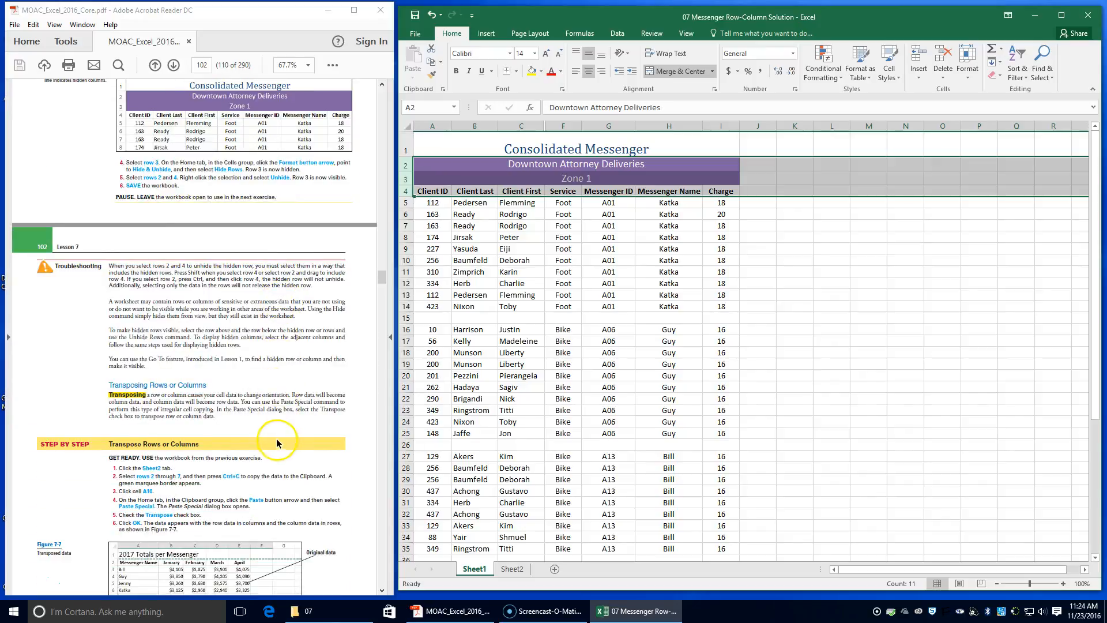
scroll(273, 436, down, 1)
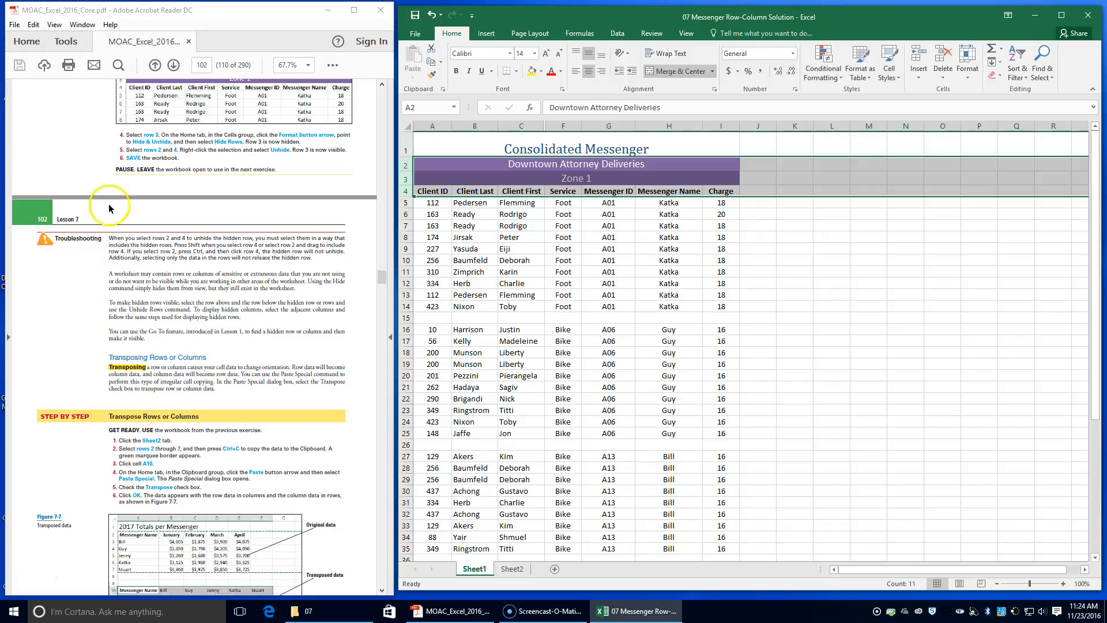
click(511, 569)
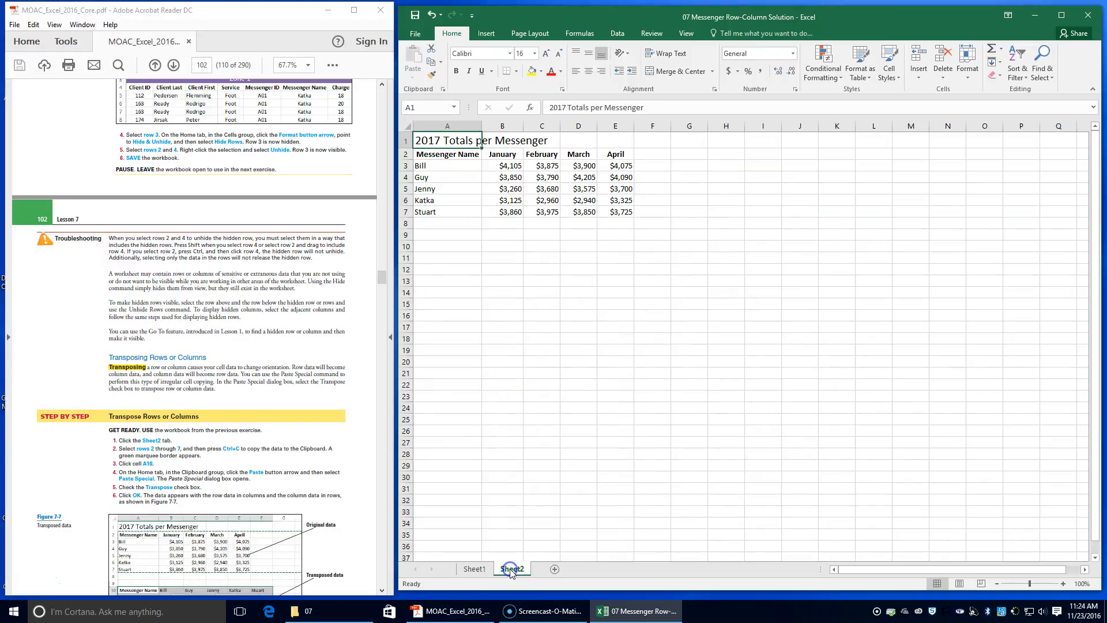
click(521, 568)
drag(404, 154, 405, 214)
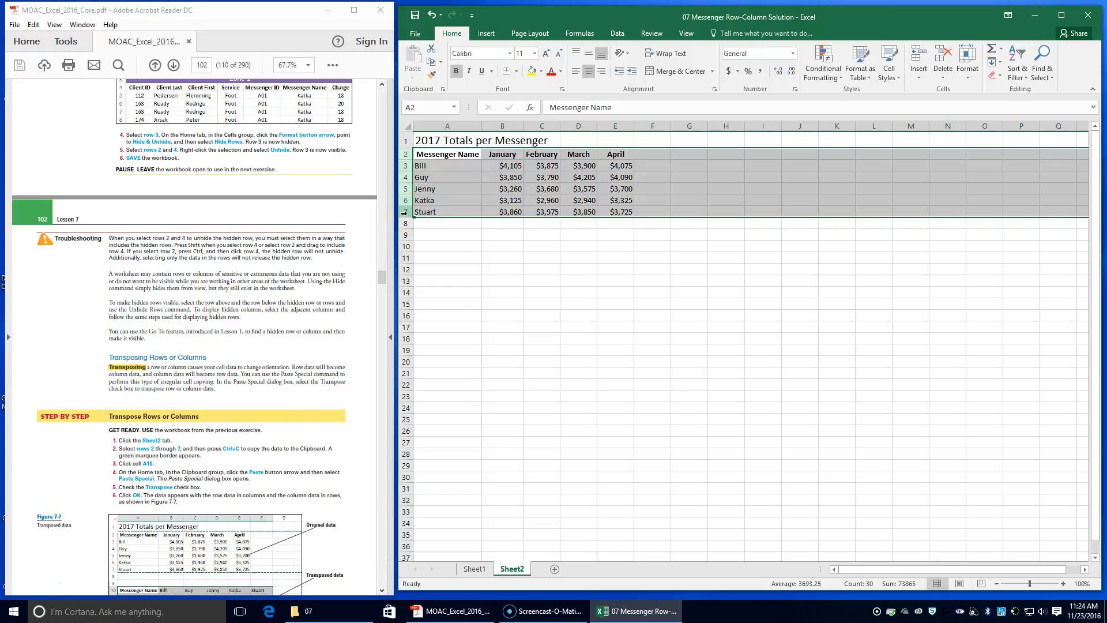
key(ctrl+c)
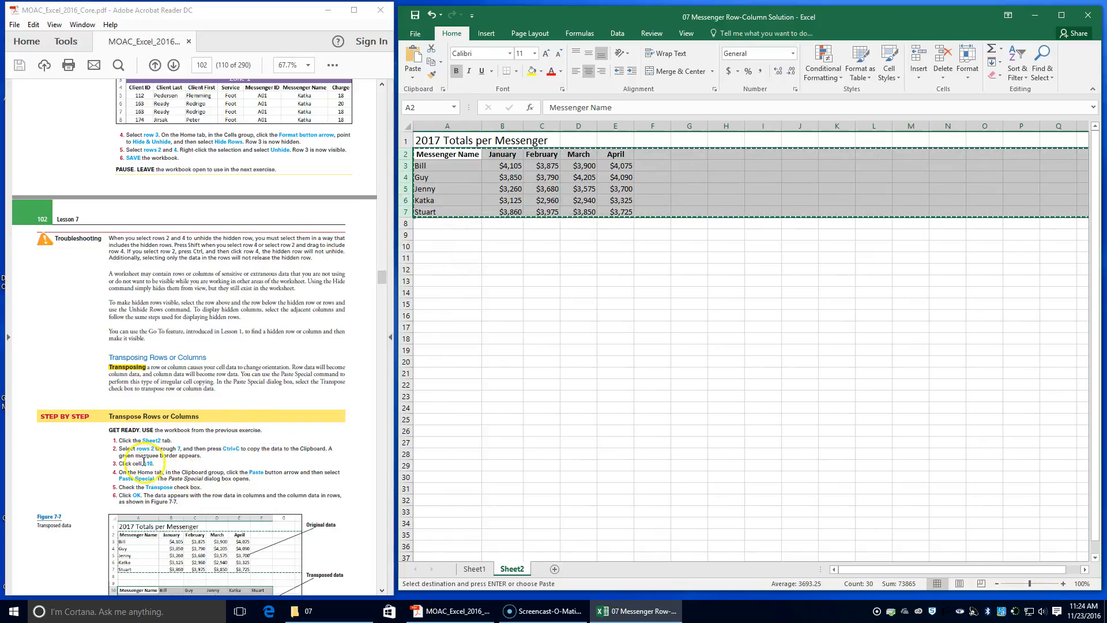
Paste the copied rows into cell A10 transposed using Paste Special.
click(427, 247)
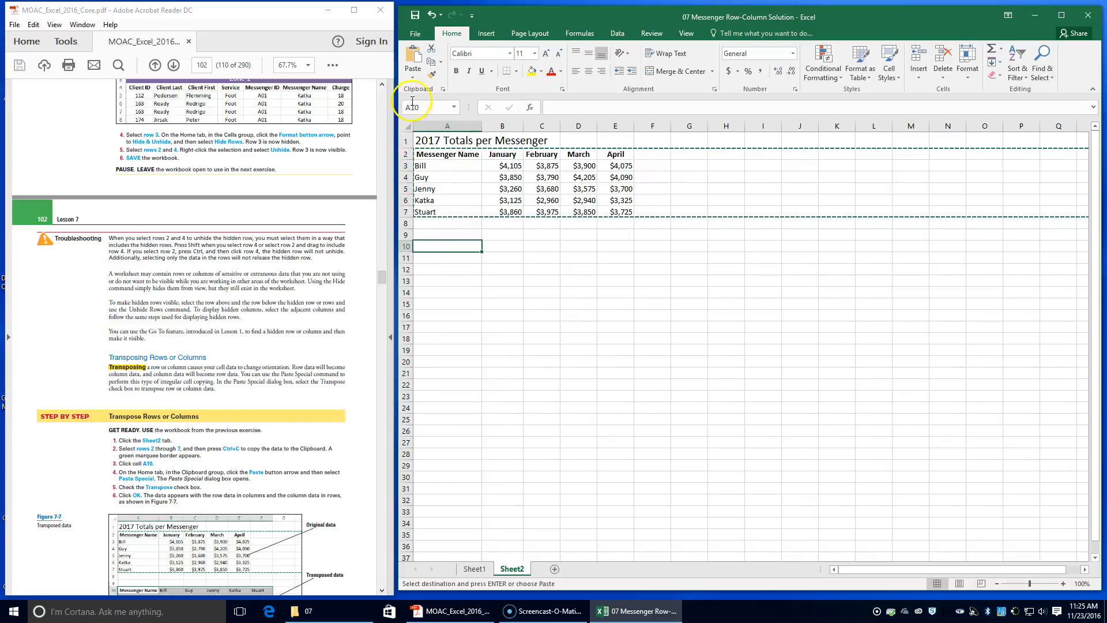
click(413, 73)
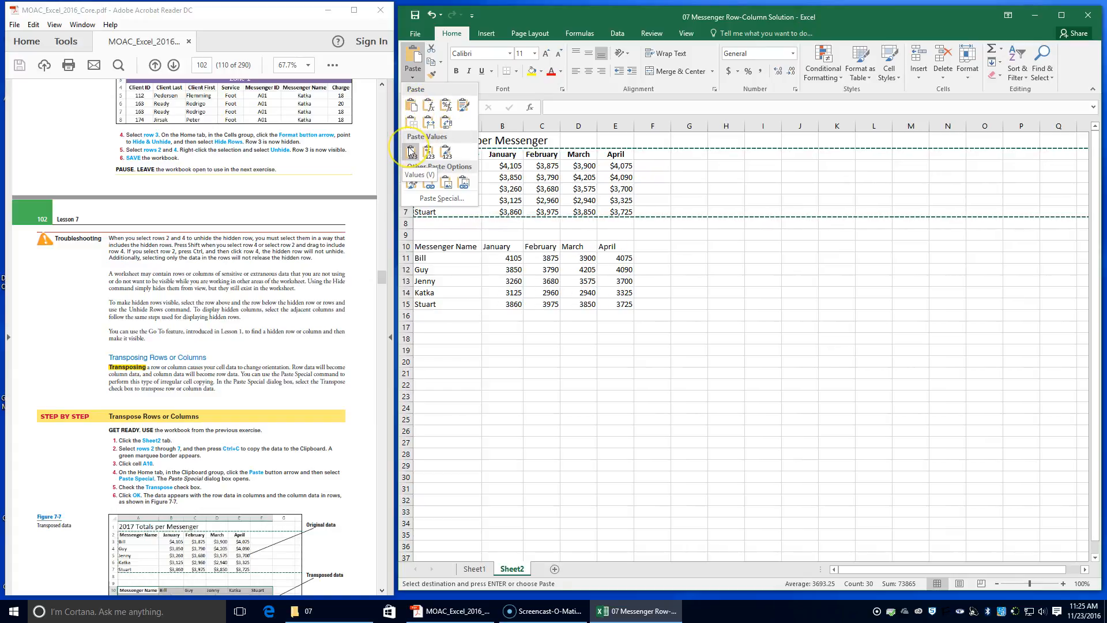
click(441, 199)
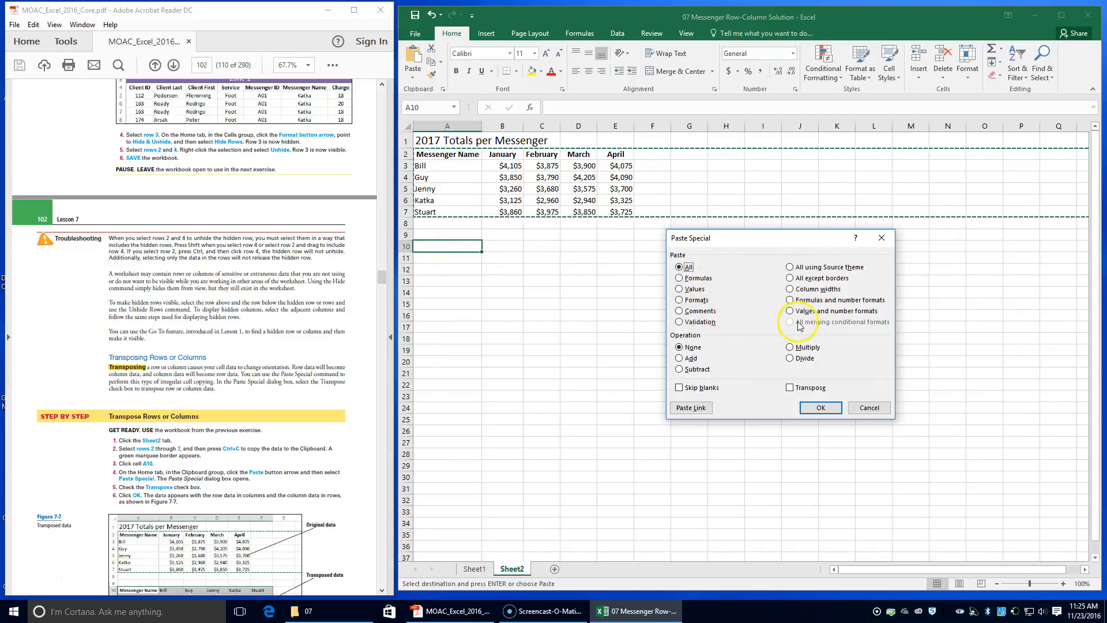
click(790, 388)
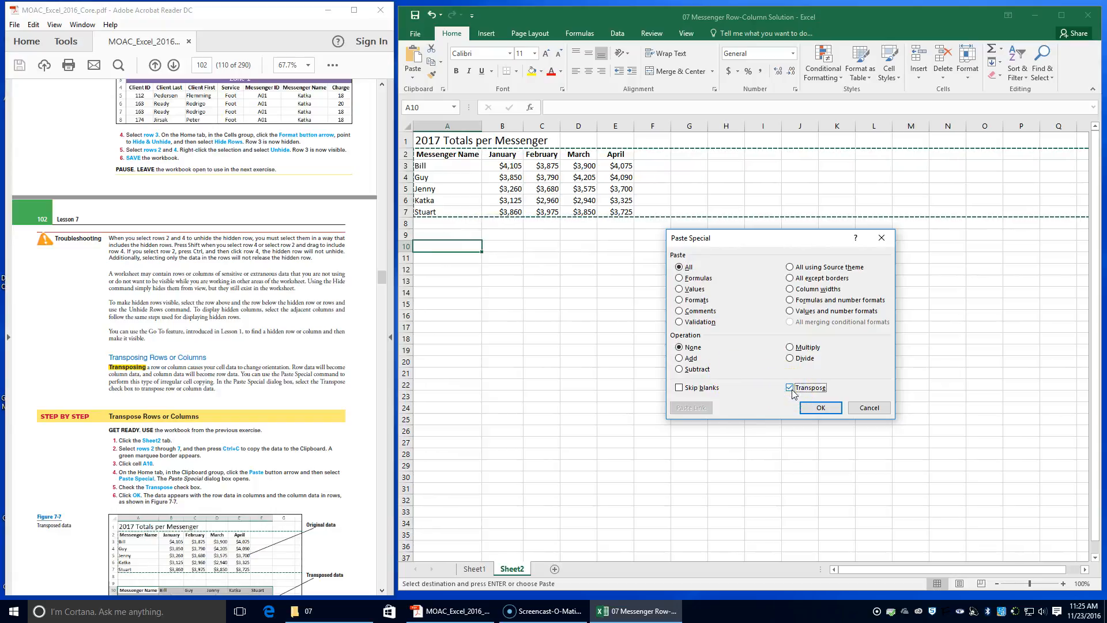
click(832, 409)
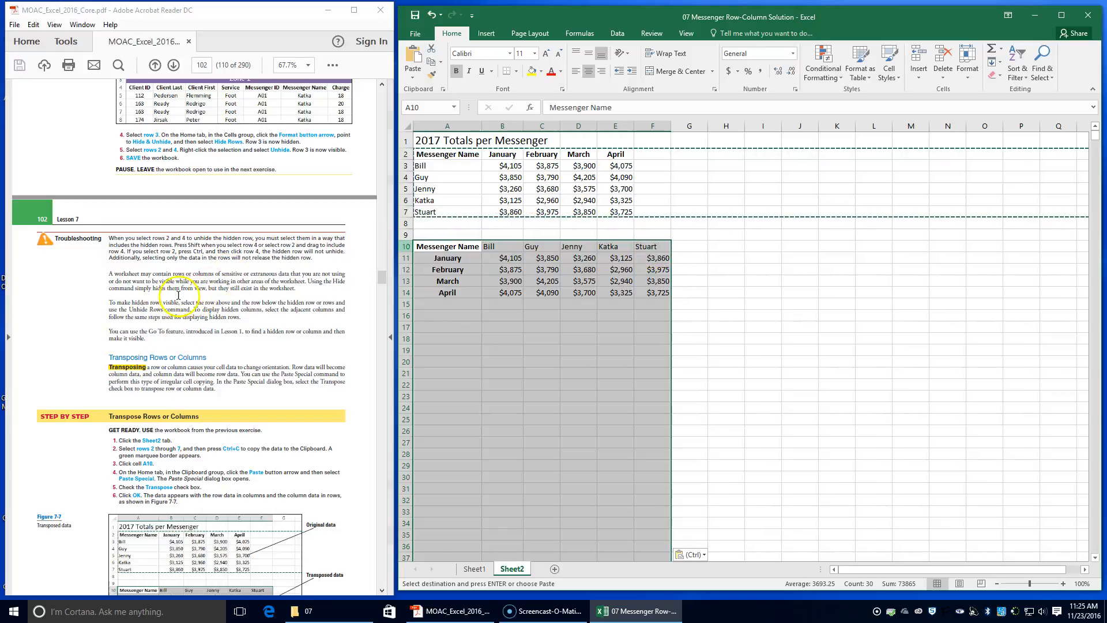
Switch back to Sheet1 of the workbook.
scroll(173, 346, down, 6)
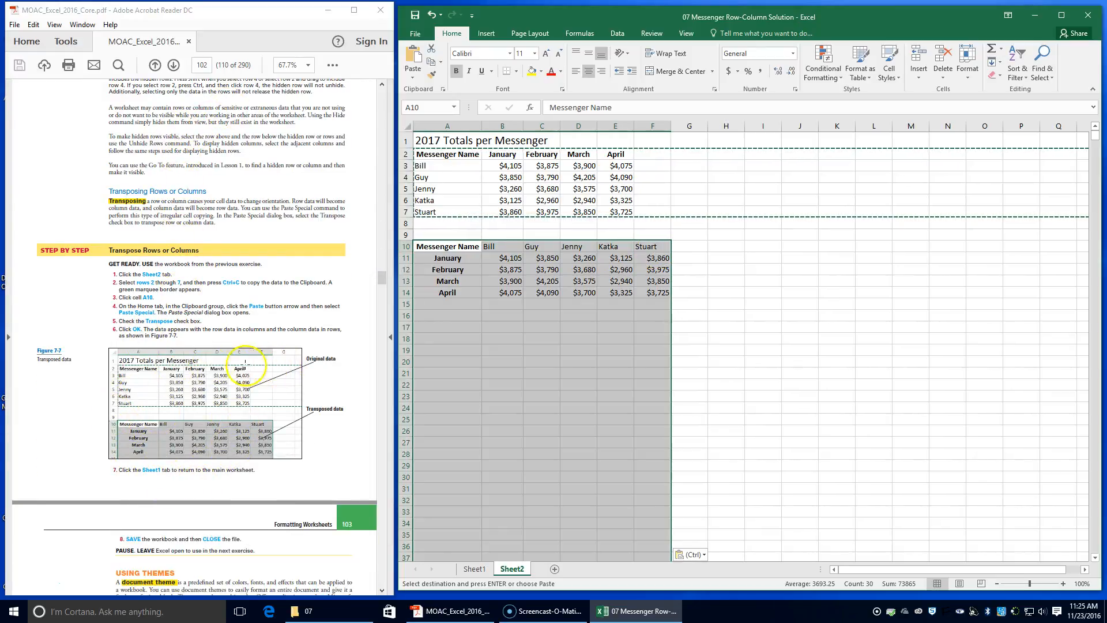
scroll(103, 404, down, 2)
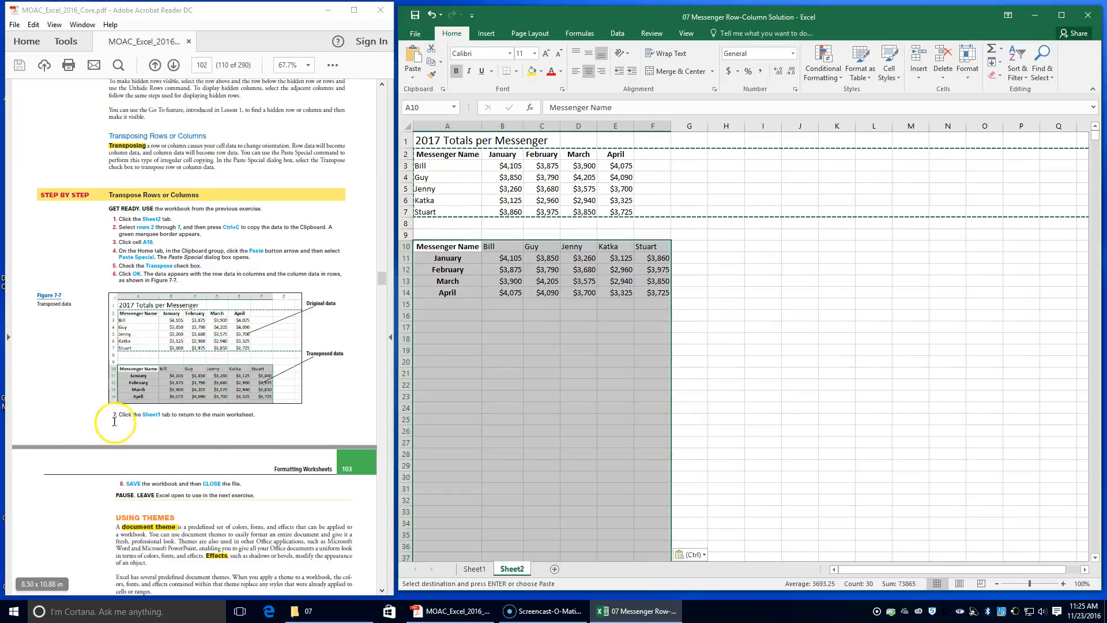
click(474, 568)
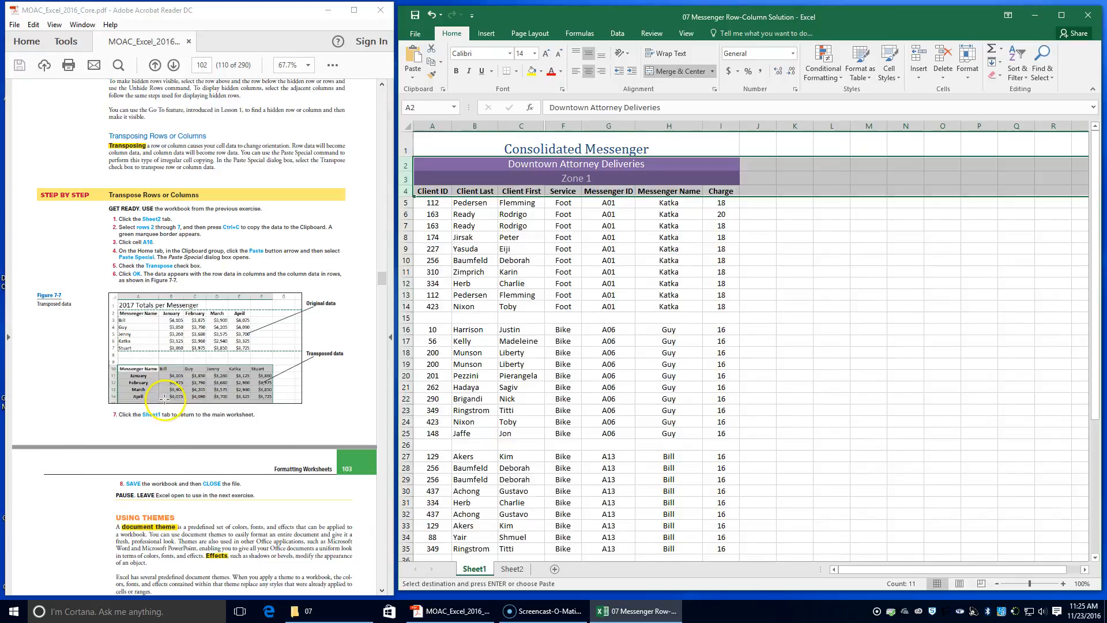
Save the workbook and close it.
click(415, 15)
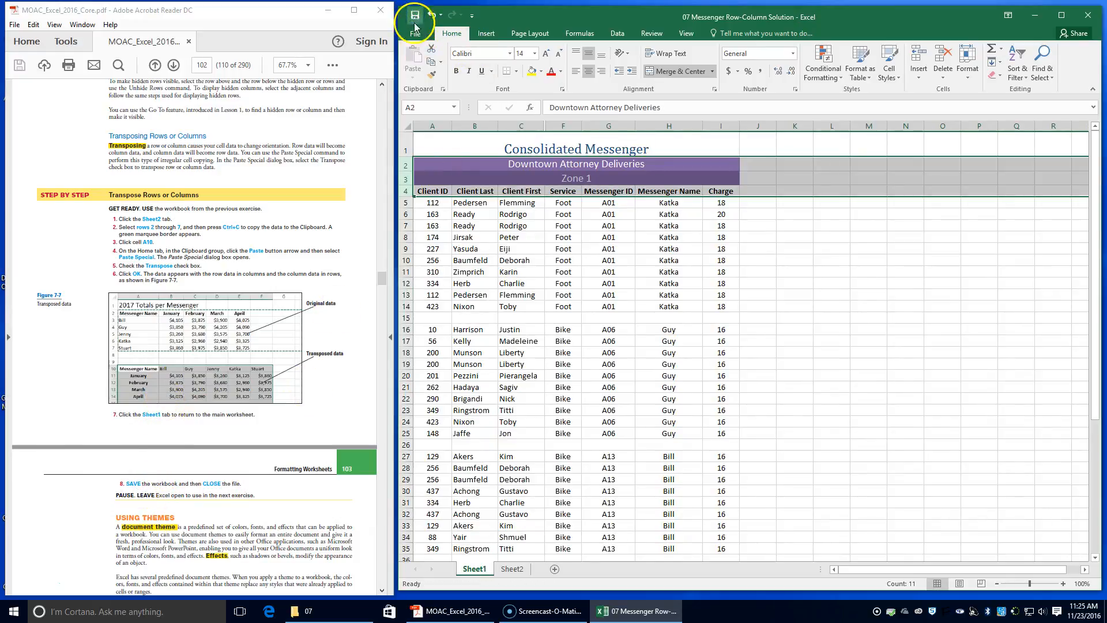
click(416, 33)
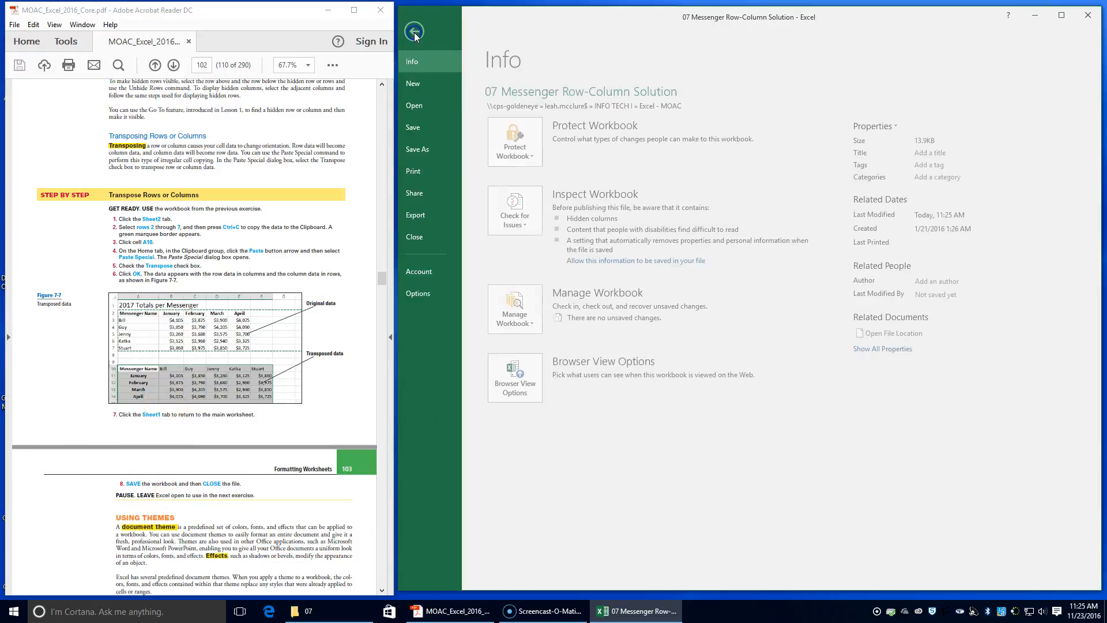
click(428, 236)
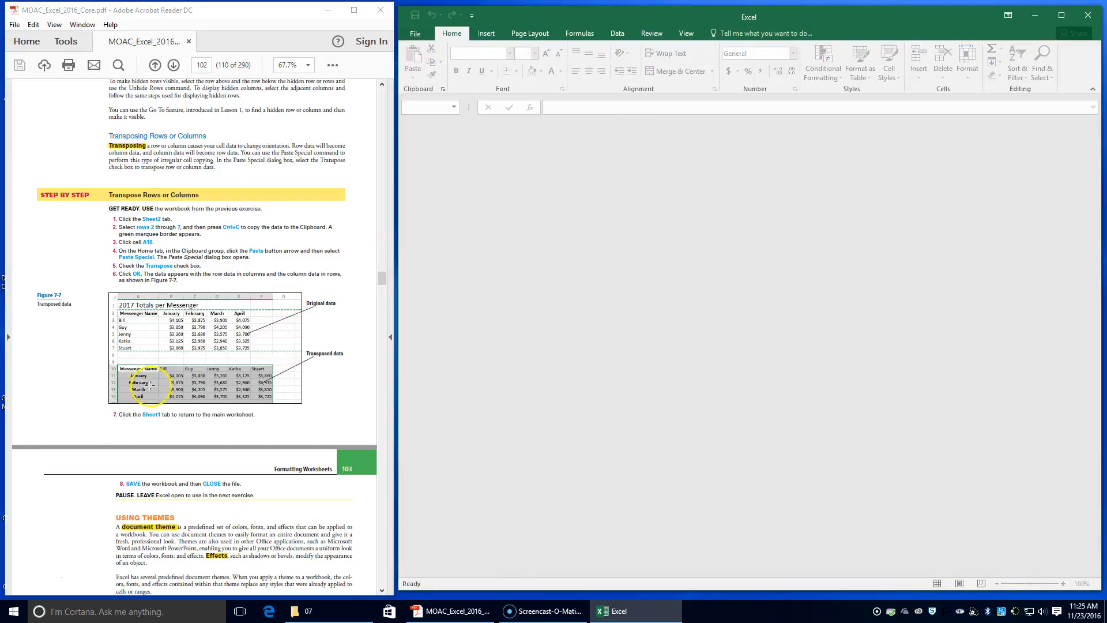
Open the 07 Messenger Theme workbook from the 07 data files folder.
scroll(153, 385, down, 4)
scroll(162, 380, down, 4)
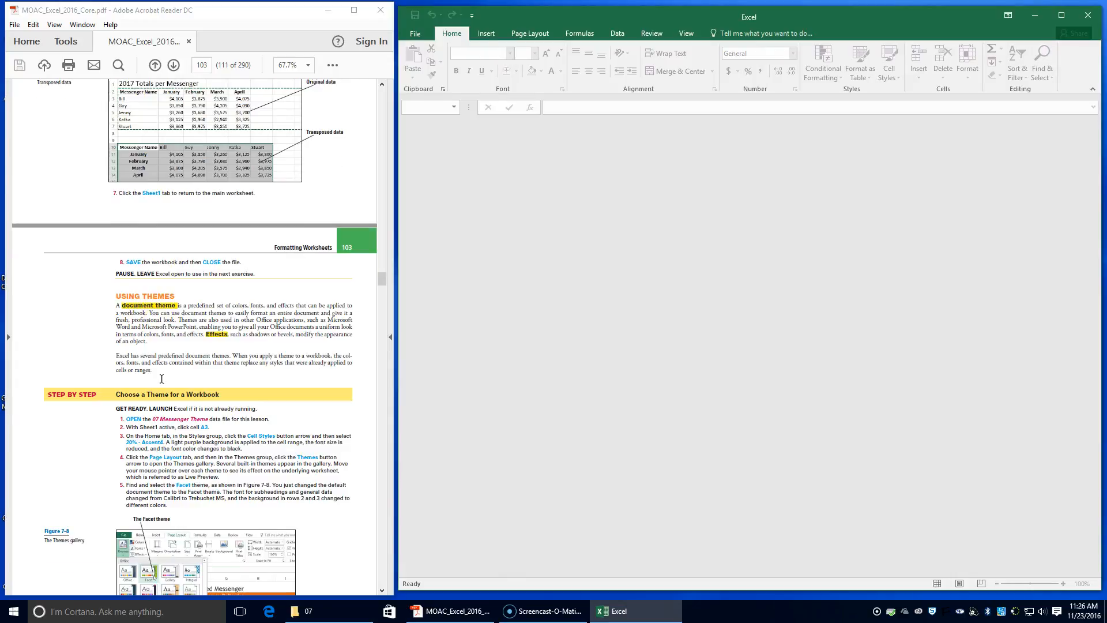
click(415, 34)
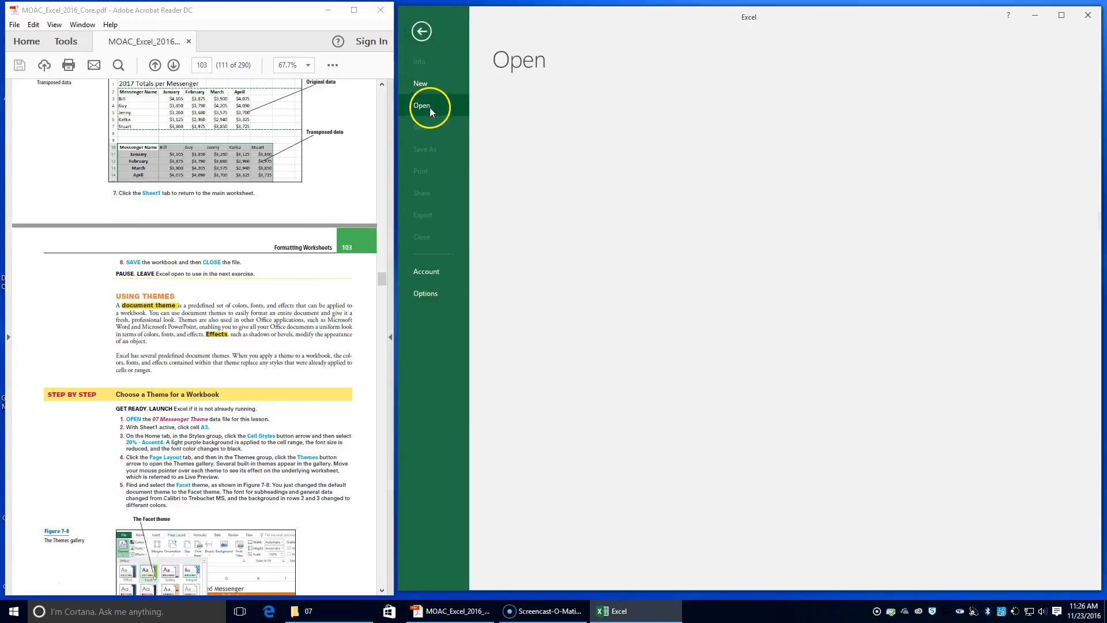
click(419, 107)
click(301, 610)
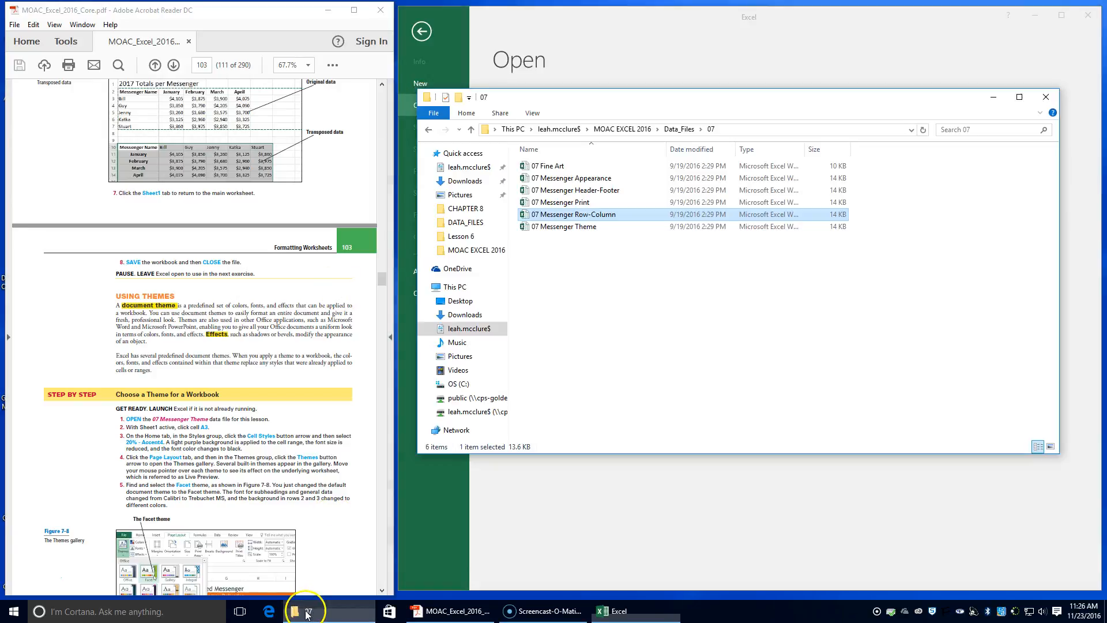
double_click(558, 226)
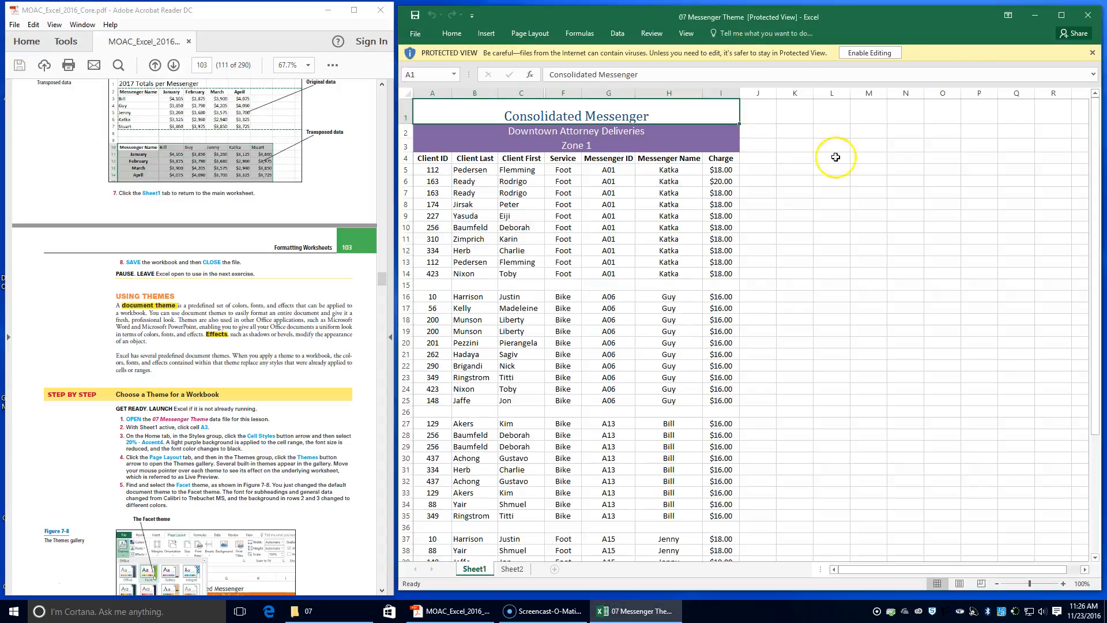
Enable editing for the workbook and position its window beside the textbook PDF.
click(870, 52)
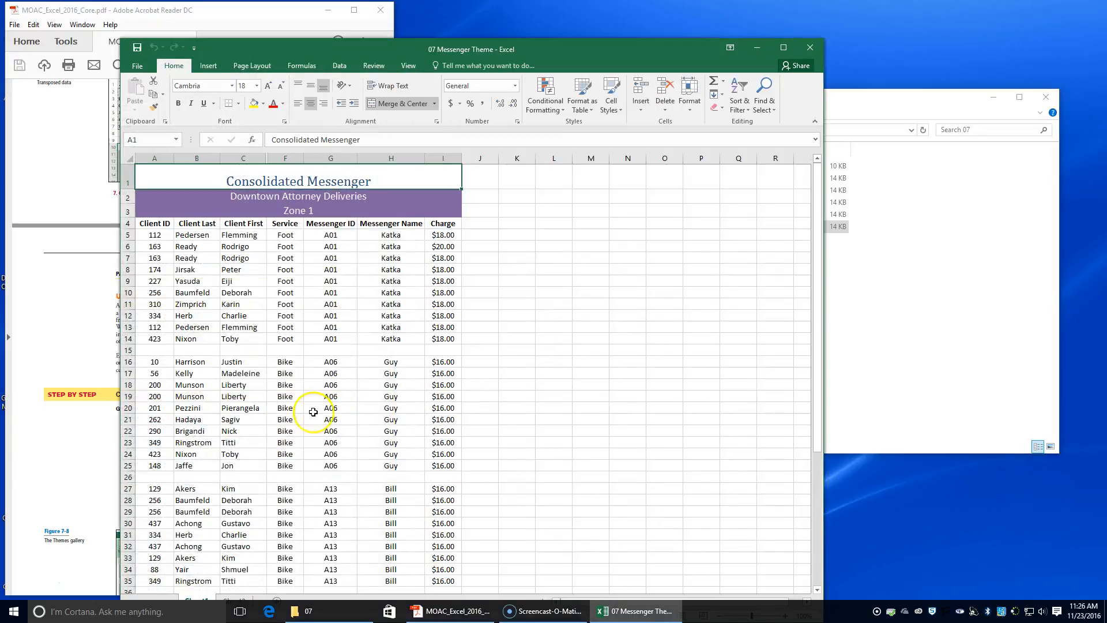
drag(550, 51, 820, 23)
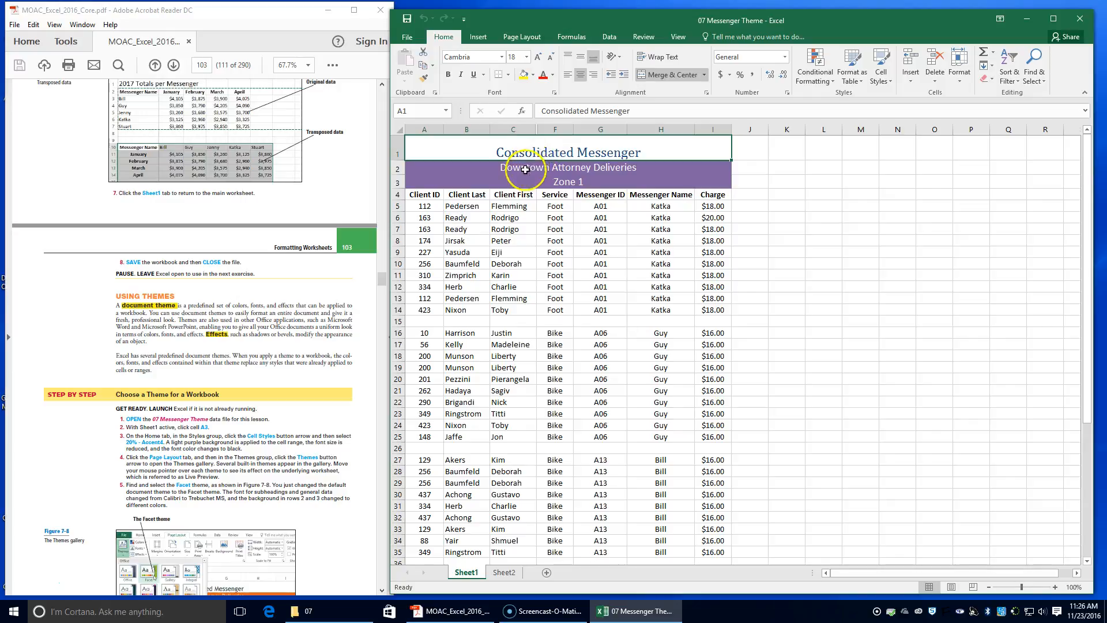
Apply the 20% - Accent4 cell style to cell A3.
click(413, 185)
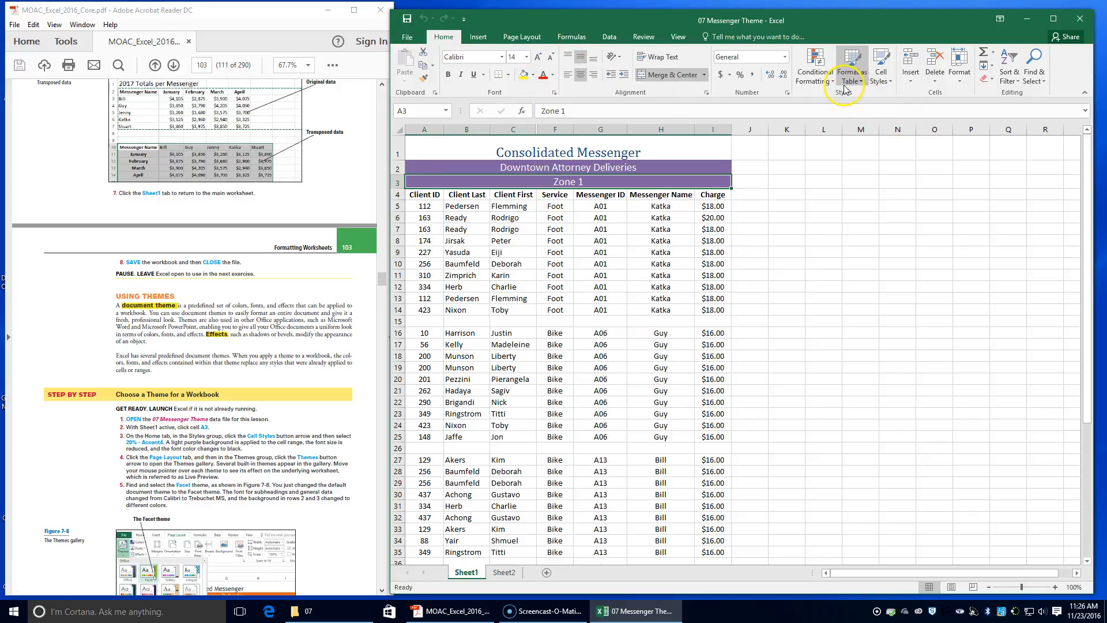
click(881, 83)
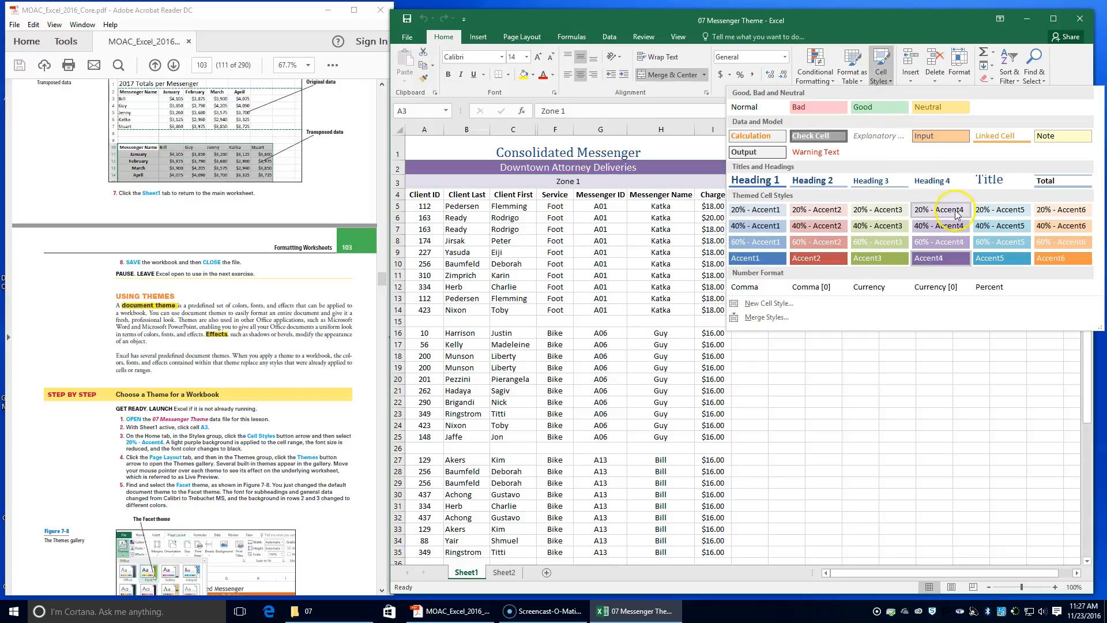
click(956, 215)
click(950, 210)
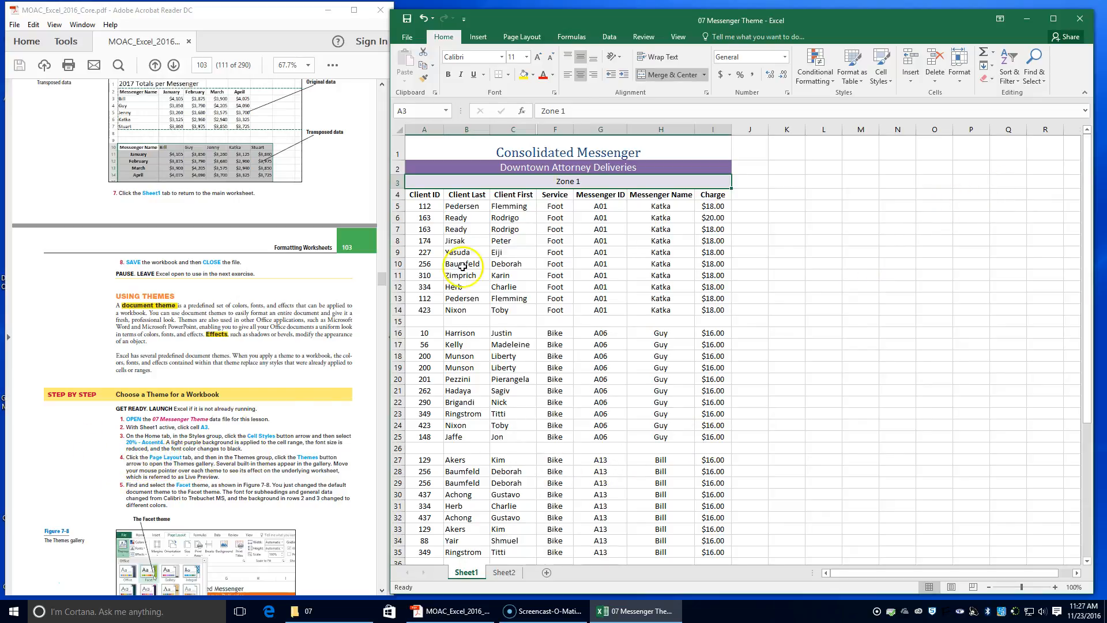
Apply the Facet theme to the workbook from the Page Layout themes gallery.
click(539, 38)
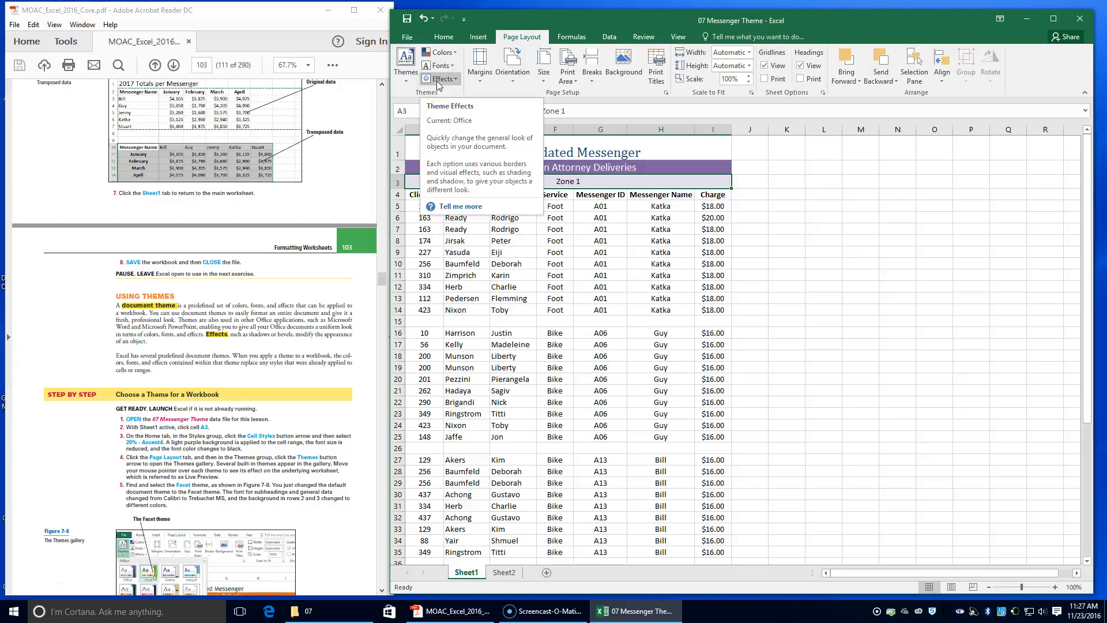
click(397, 85)
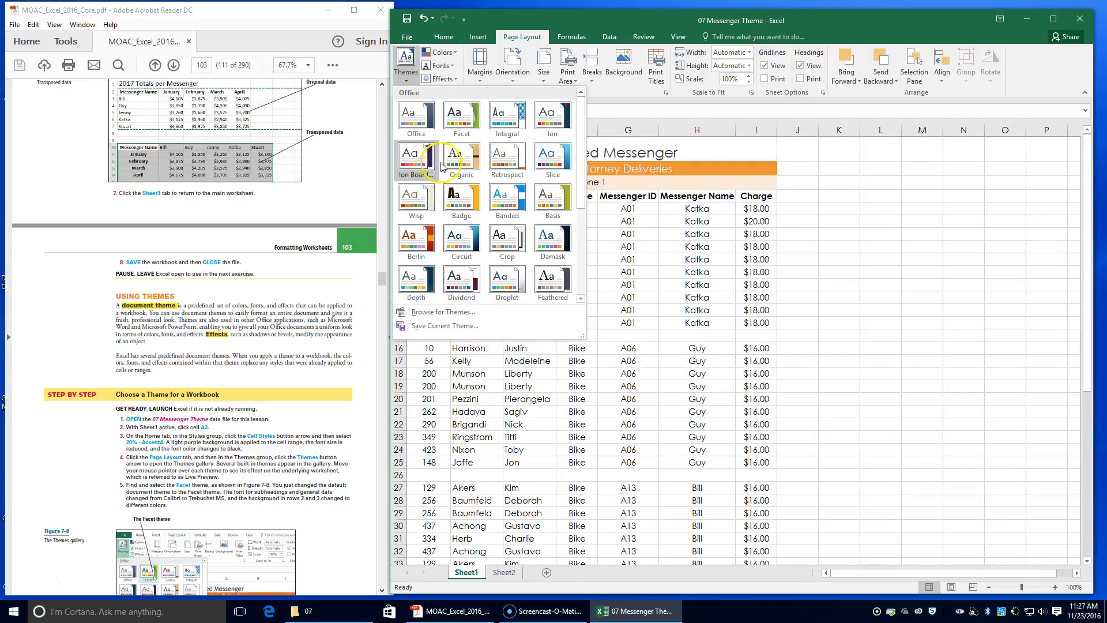
click(493, 176)
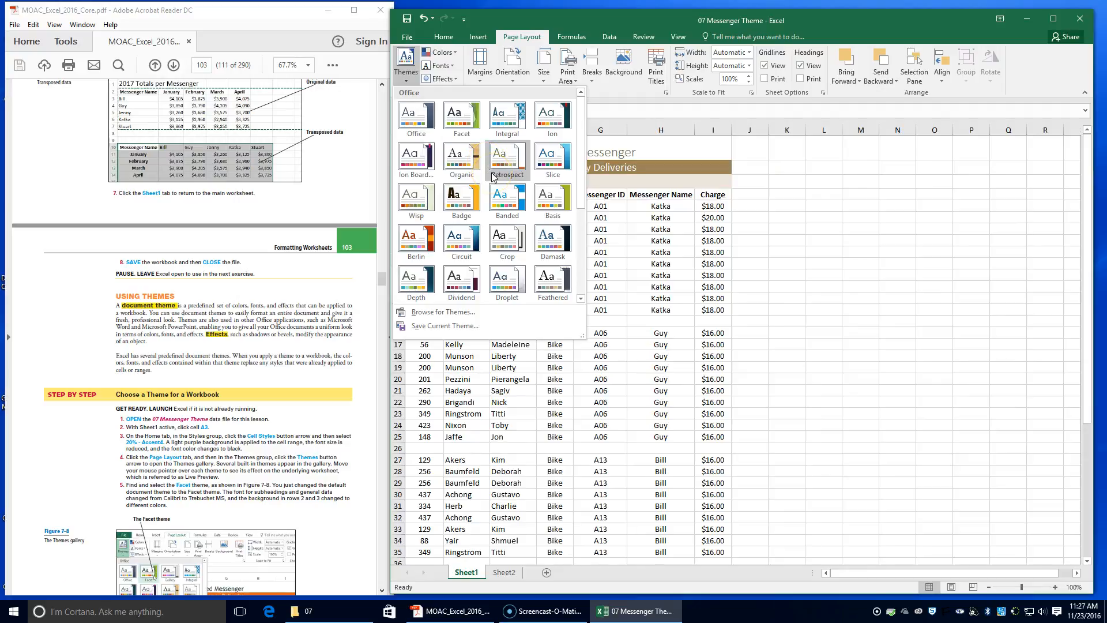
scroll(494, 176, down, 3)
scroll(494, 177, up, 3)
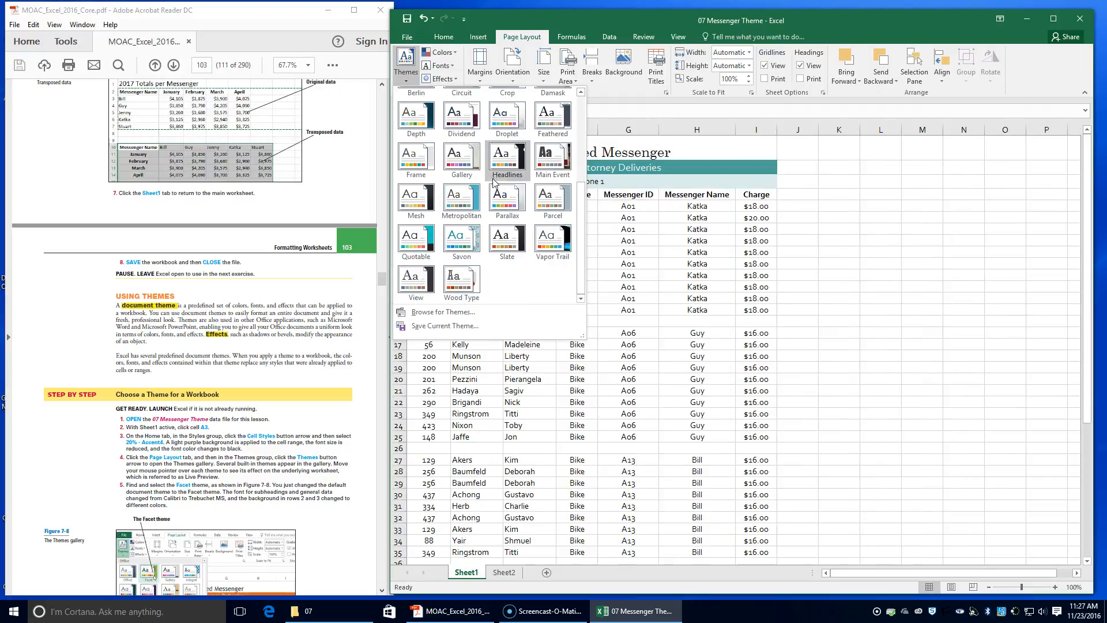
click(444, 241)
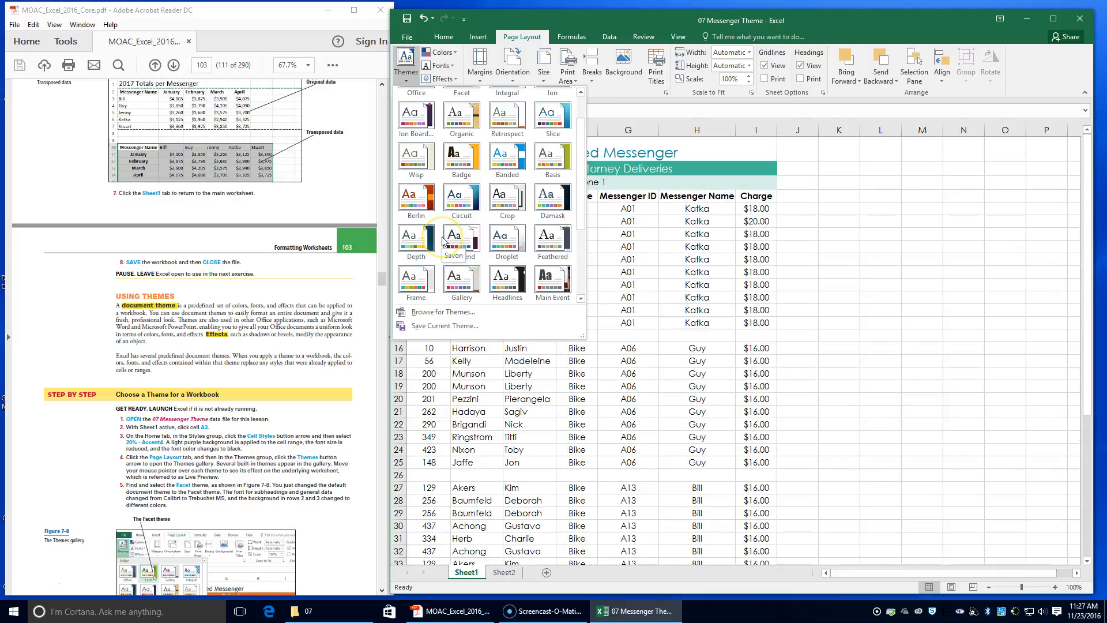
scroll(444, 241, up, 1)
click(477, 112)
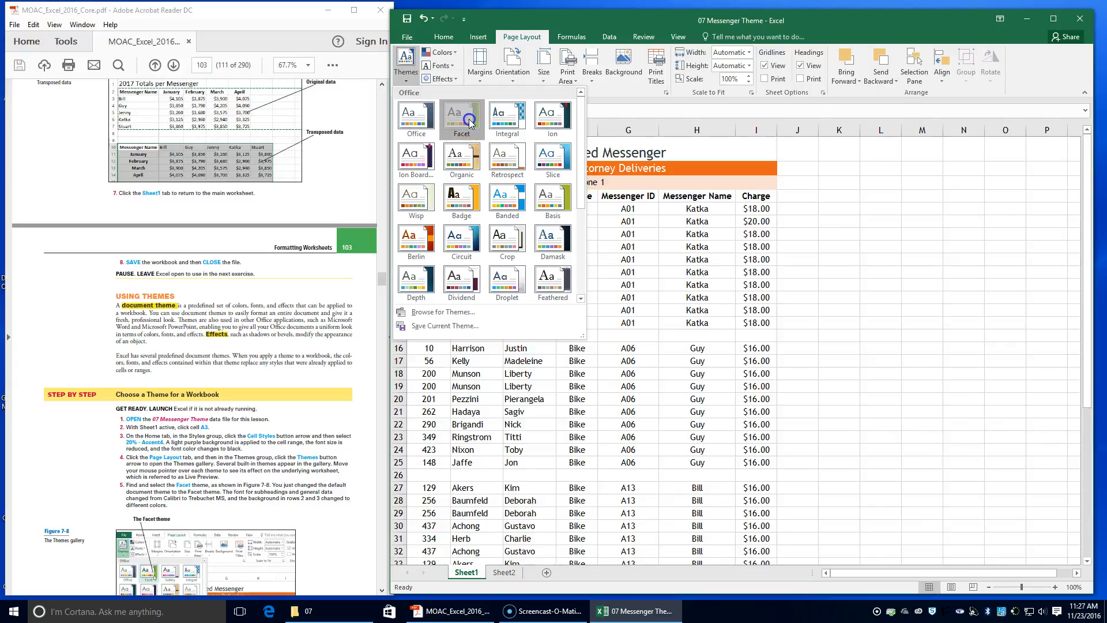
click(471, 123)
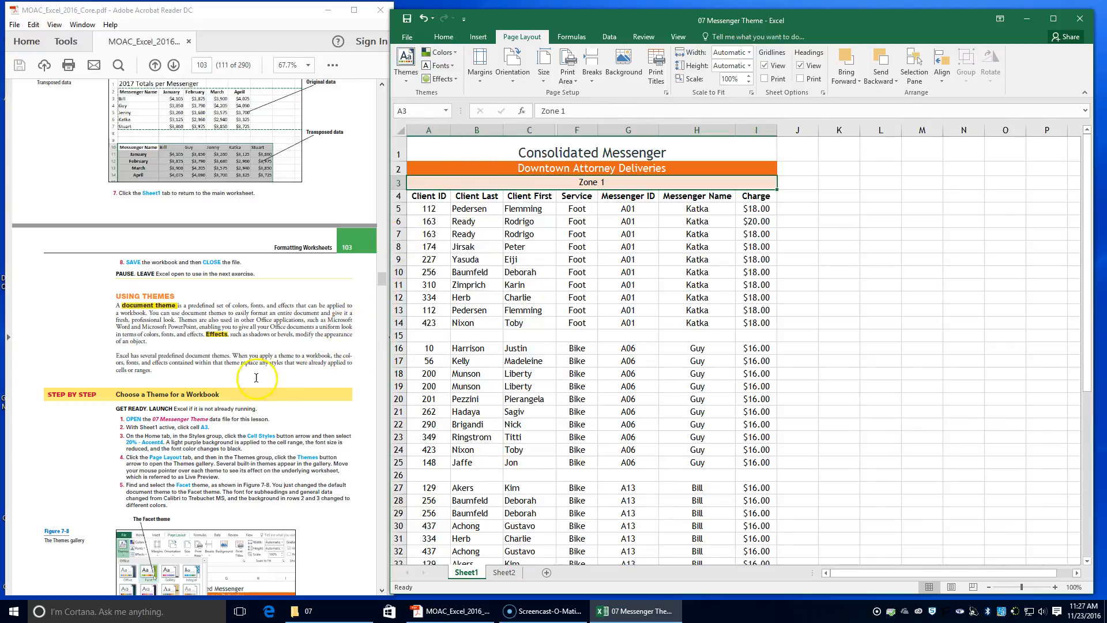
Review the themes gallery and read the next textbook instructions.
click(406, 62)
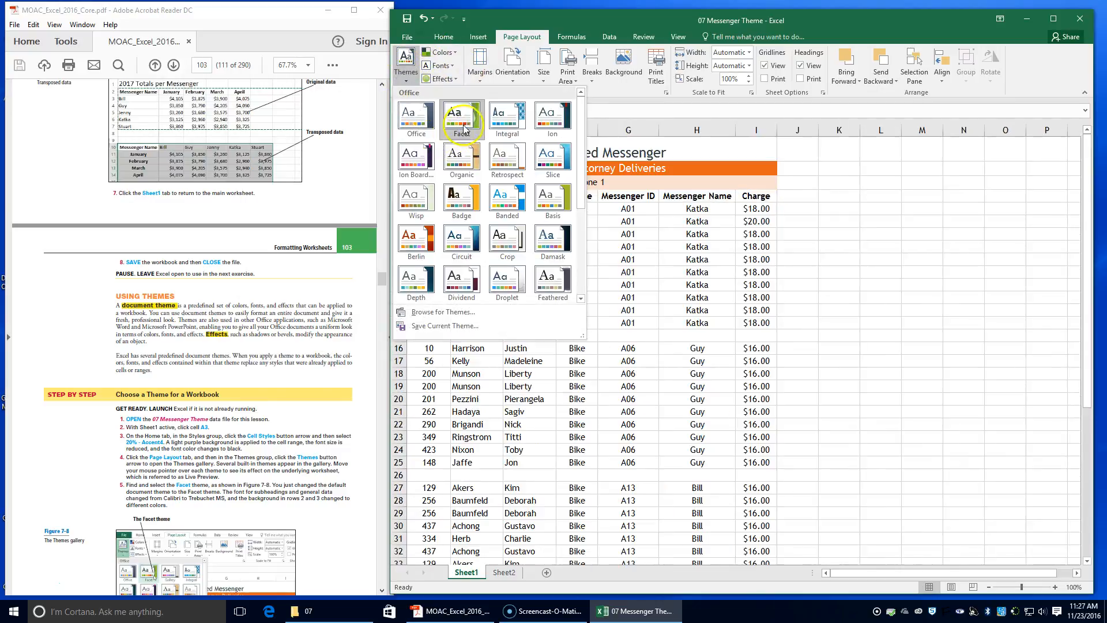
click(405, 62)
scroll(317, 348, down, 2)
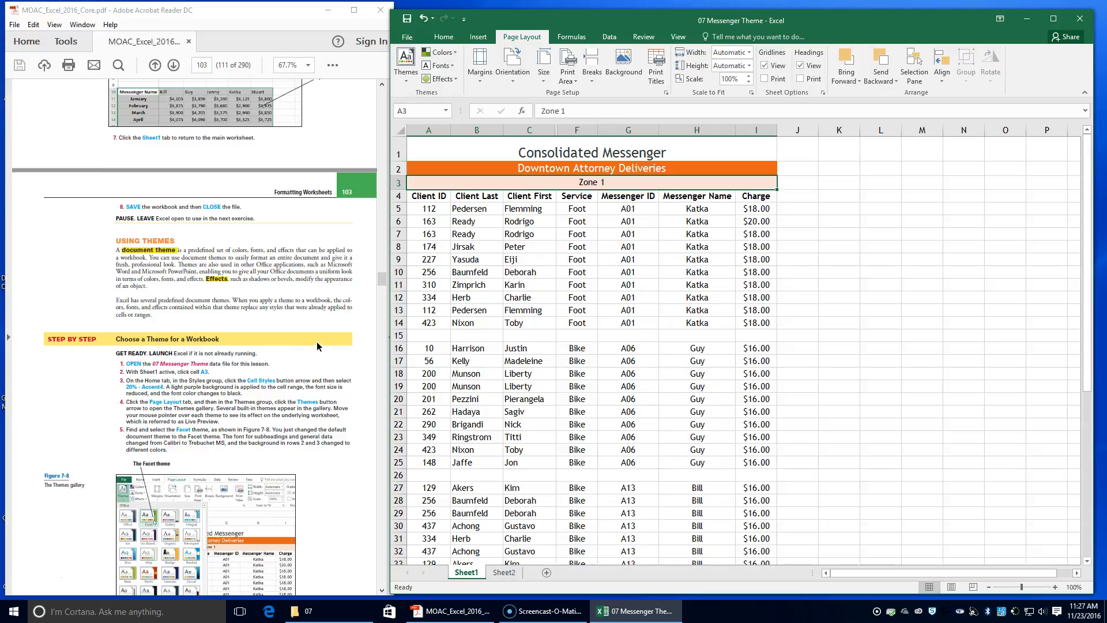
scroll(317, 342, down, 2)
scroll(317, 342, down, 1)
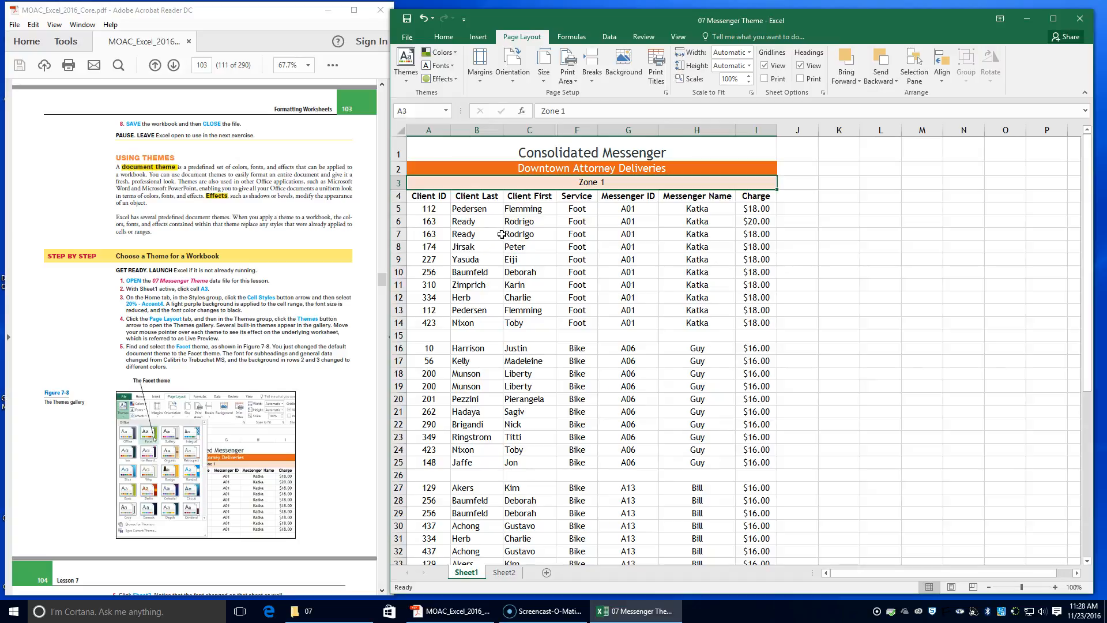
scroll(170, 385, down, 5)
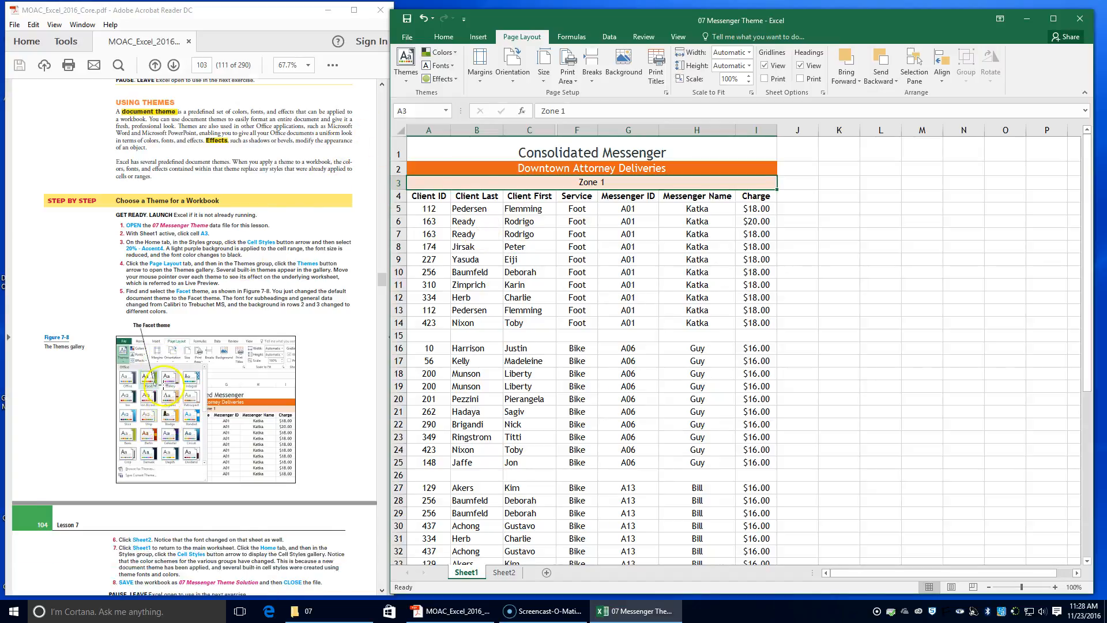
scroll(171, 387, down, 2)
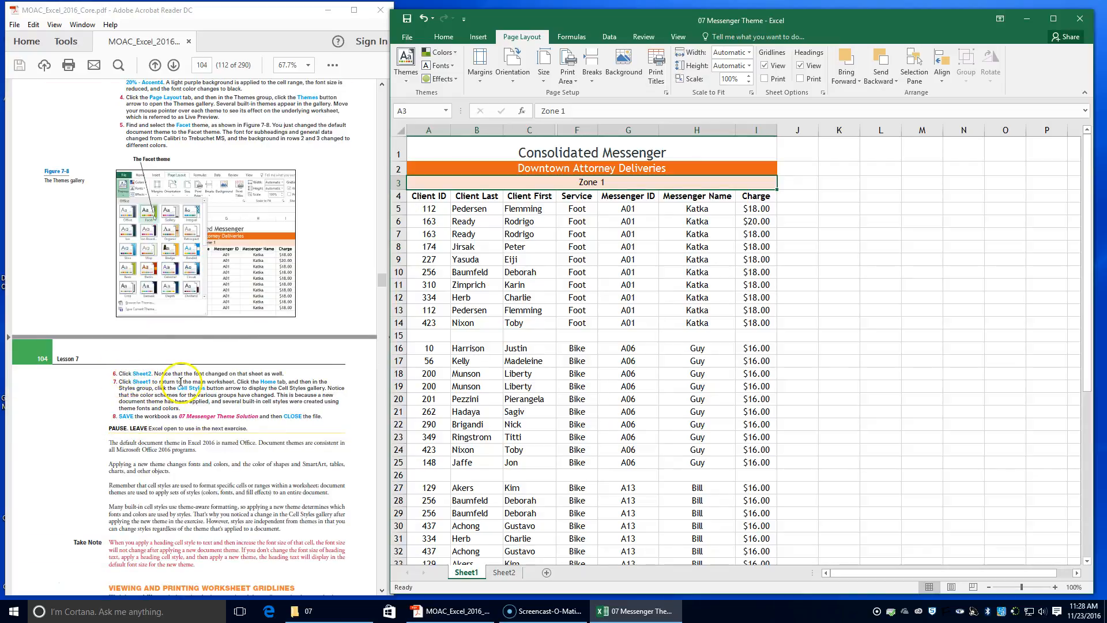
scroll(182, 381, down, 1)
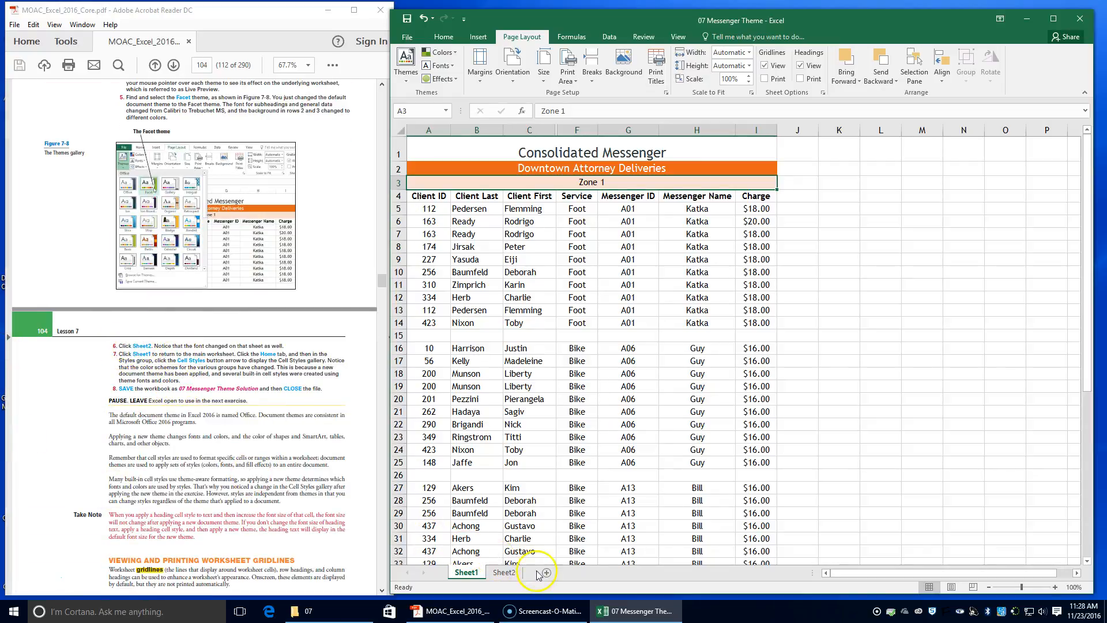
View Sheet2, then return to Sheet1 and the Home ribbon.
click(505, 572)
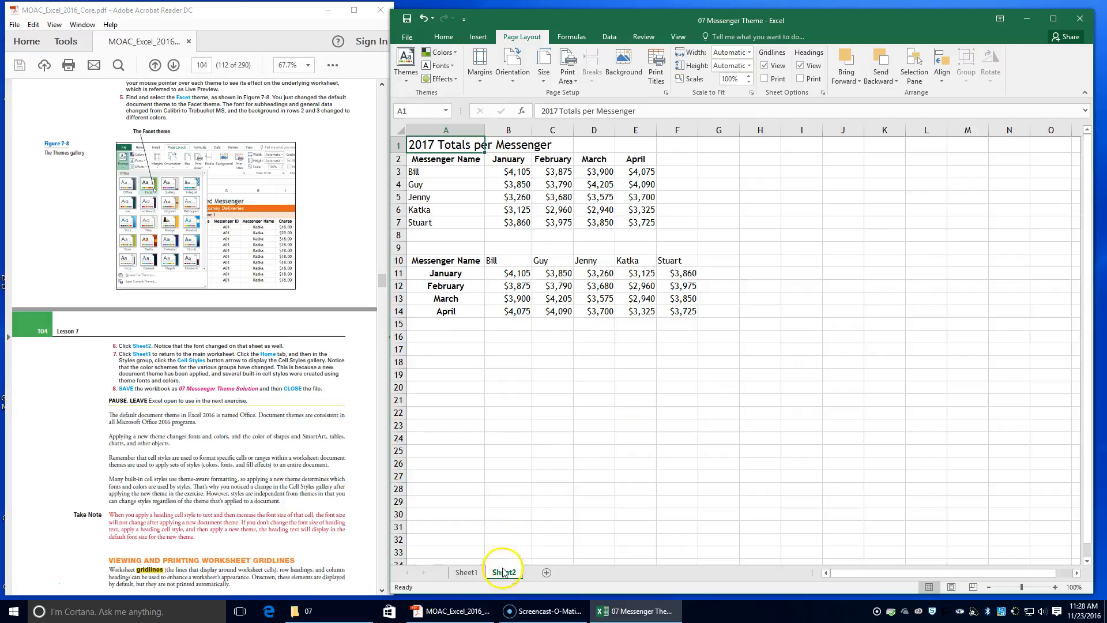
click(467, 572)
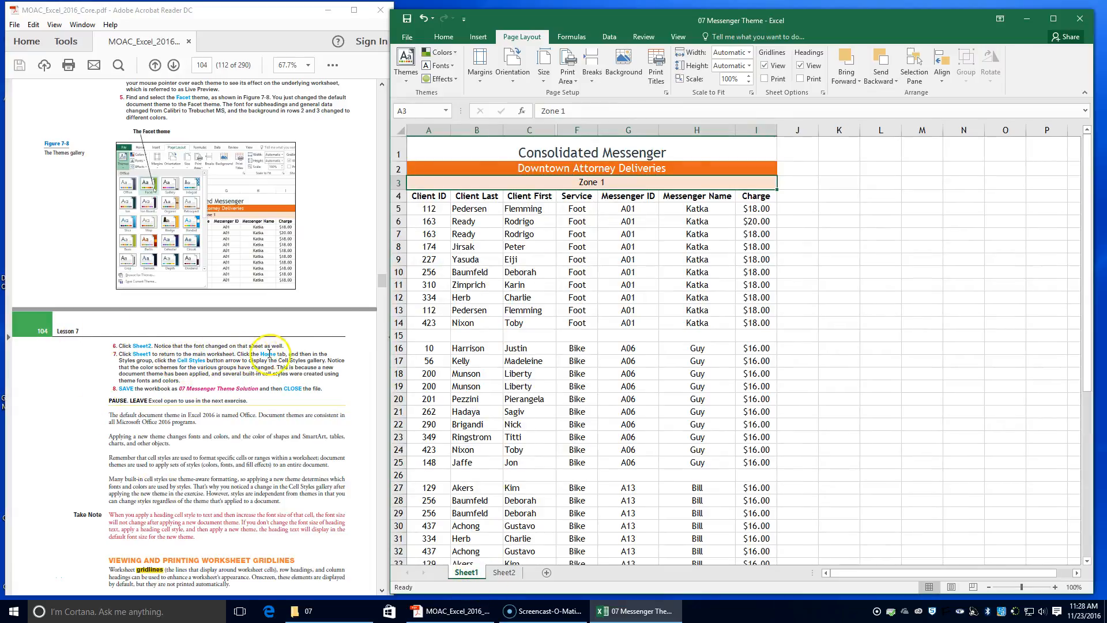
click(450, 38)
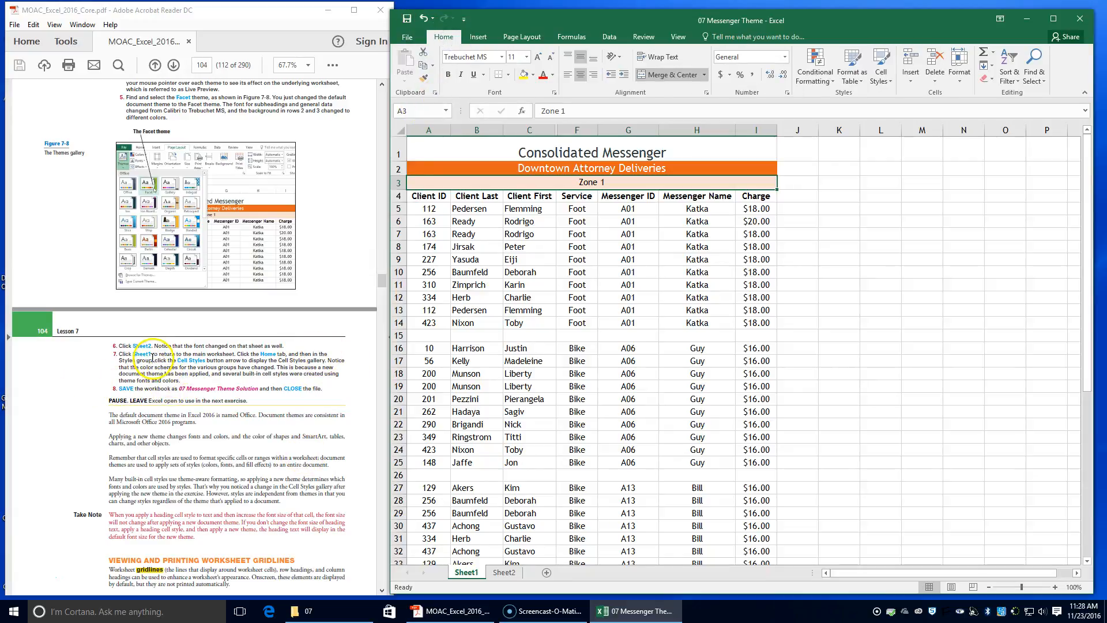
Open the Cell Styles gallery to examine the theme-updated color schemes.
click(880, 81)
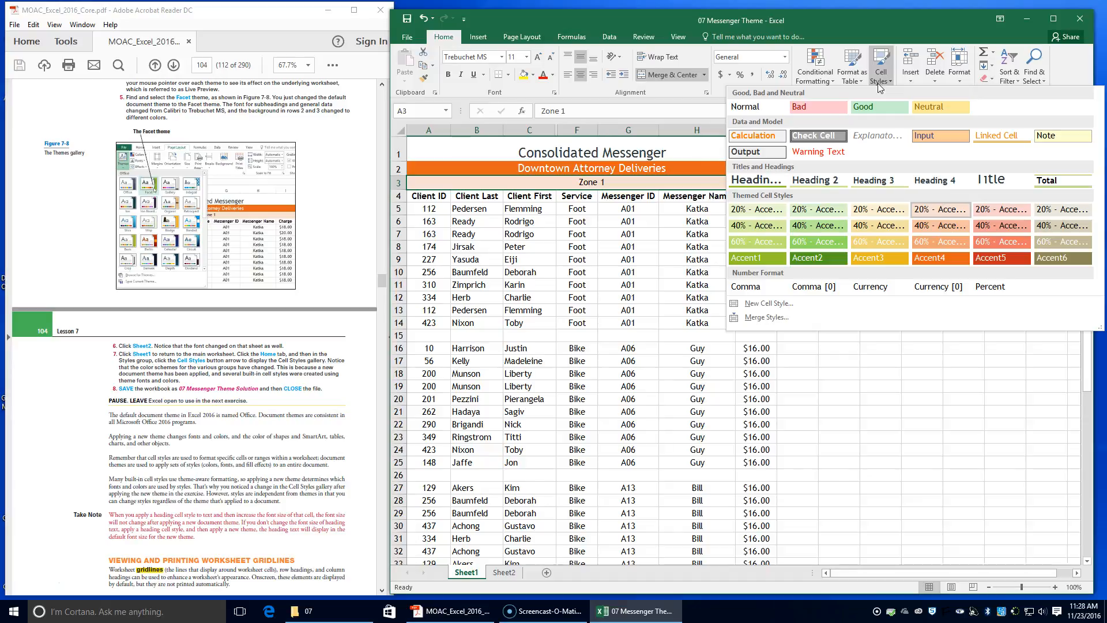
Save the workbook as 07 Messenger Theme Solution in the INFO TECH I > Excel - MOAC > Lesson 7 folder.
click(411, 41)
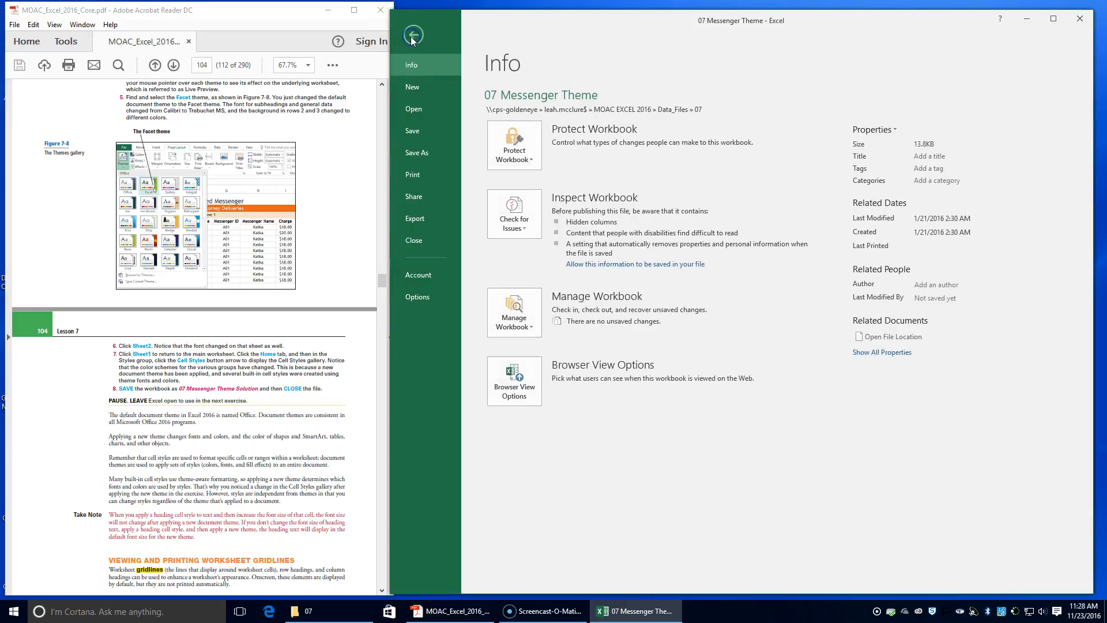
click(424, 153)
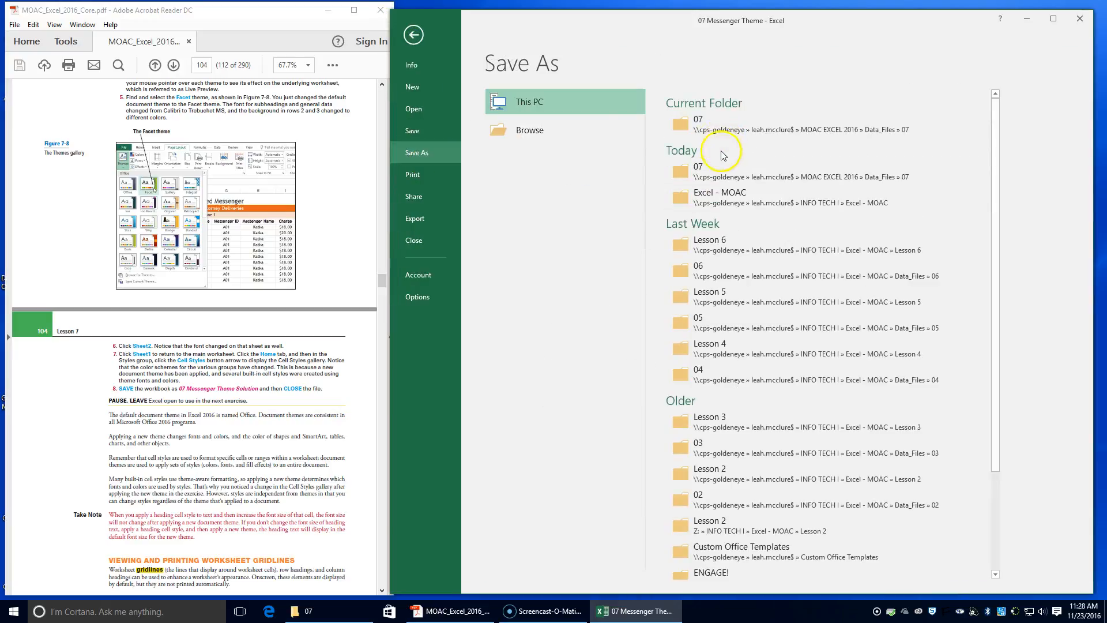
click(699, 119)
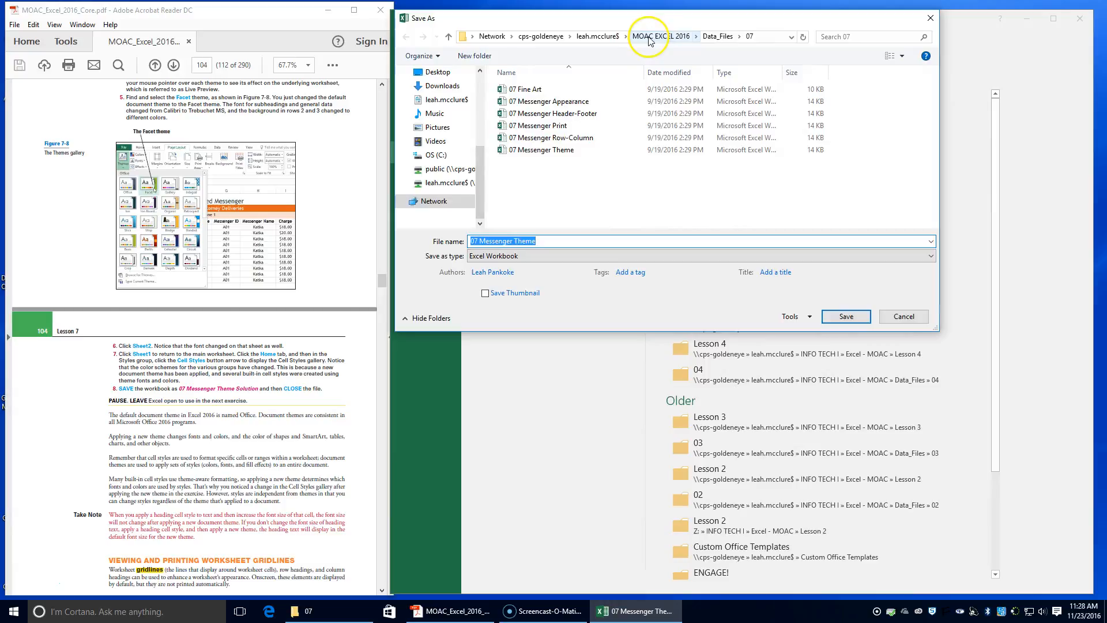
click(597, 36)
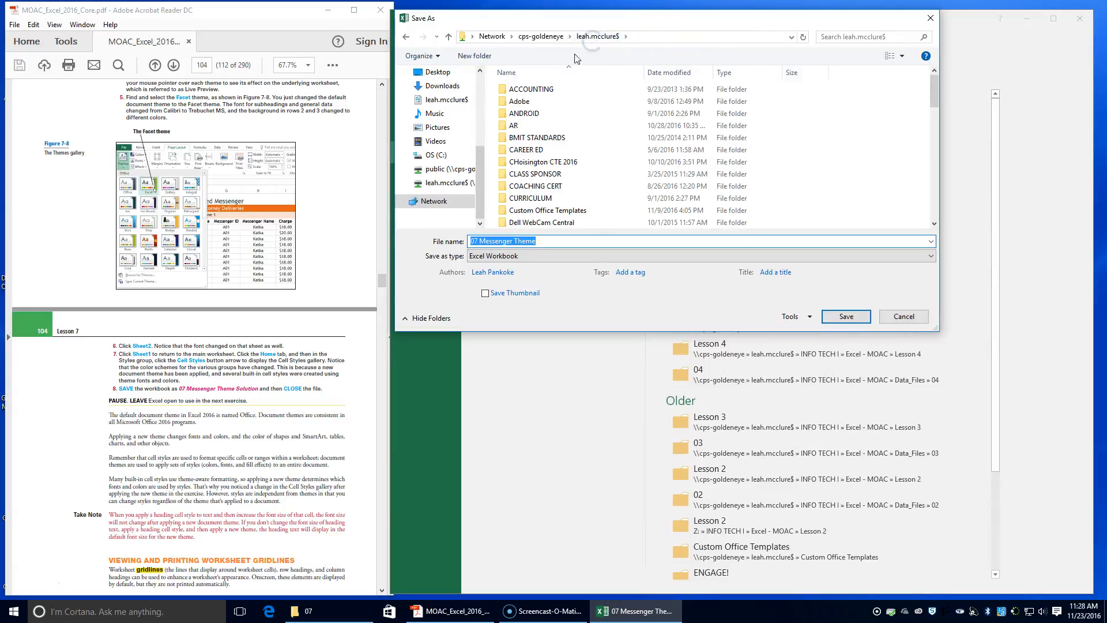
scroll(551, 166, down, 5)
double_click(535, 173)
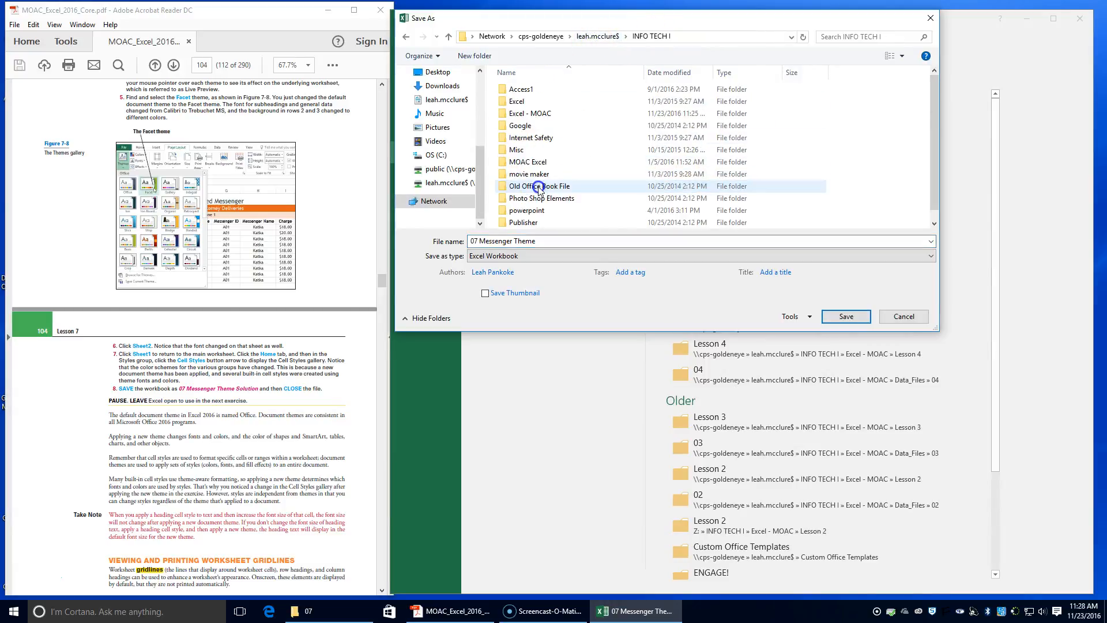
double_click(530, 114)
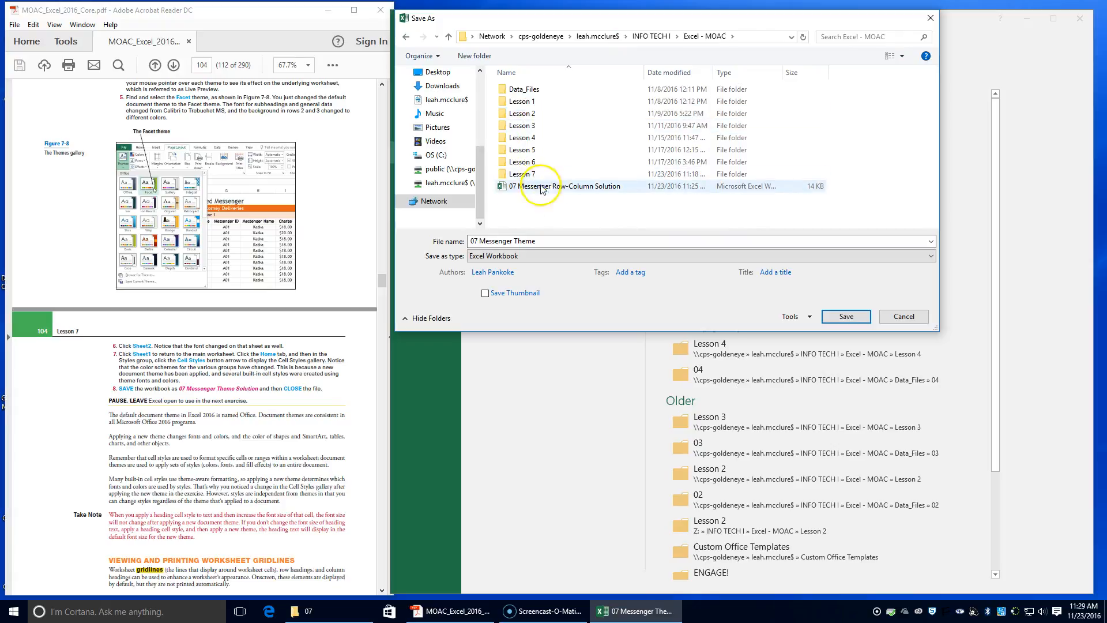
double_click(535, 174)
click(554, 245)
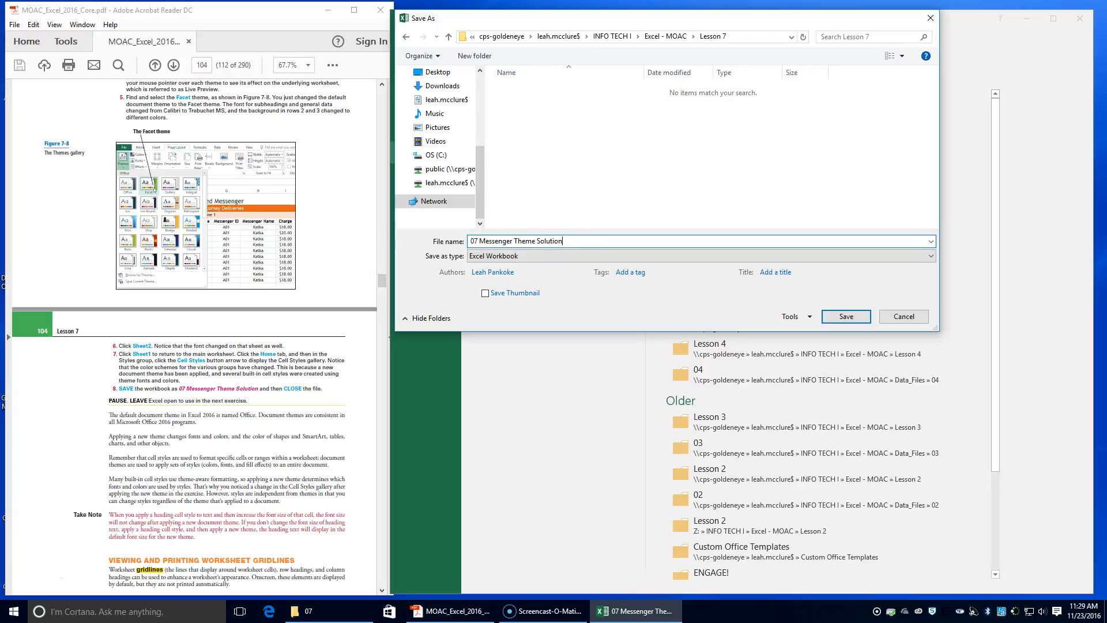
key(Return)
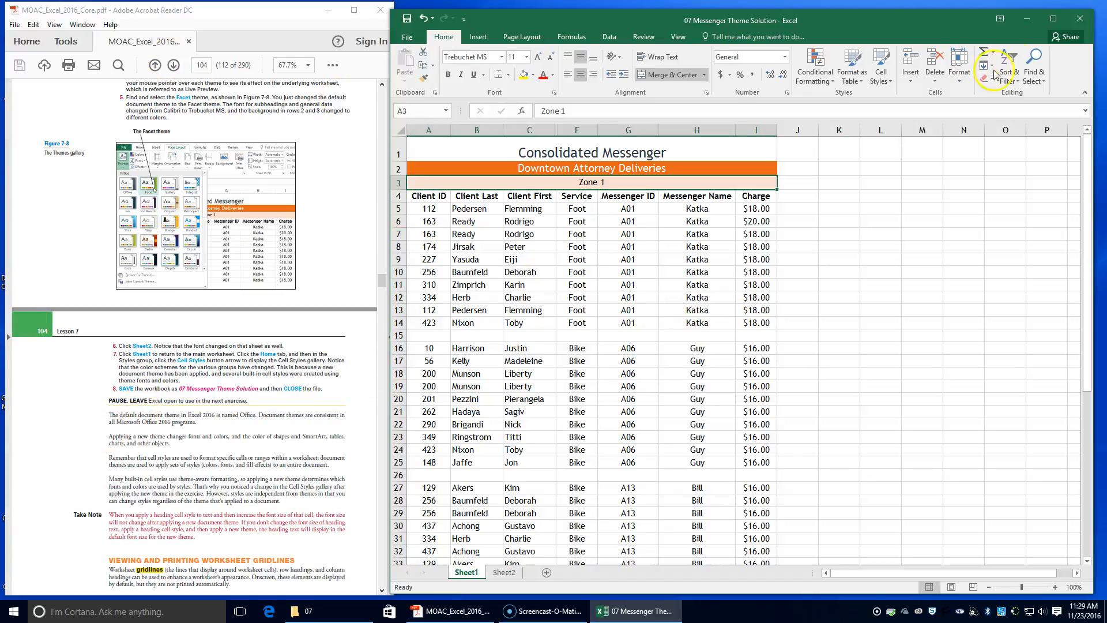
Close the workbook and open 07 Messenger Appearance from the 07 data files folder.
click(407, 37)
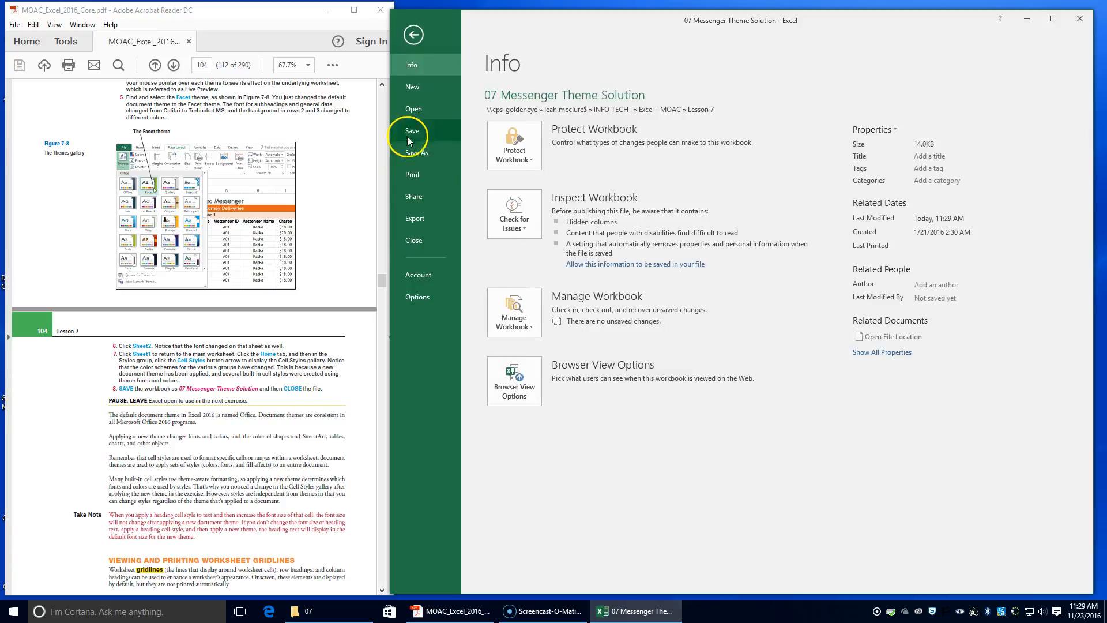
click(415, 241)
click(347, 610)
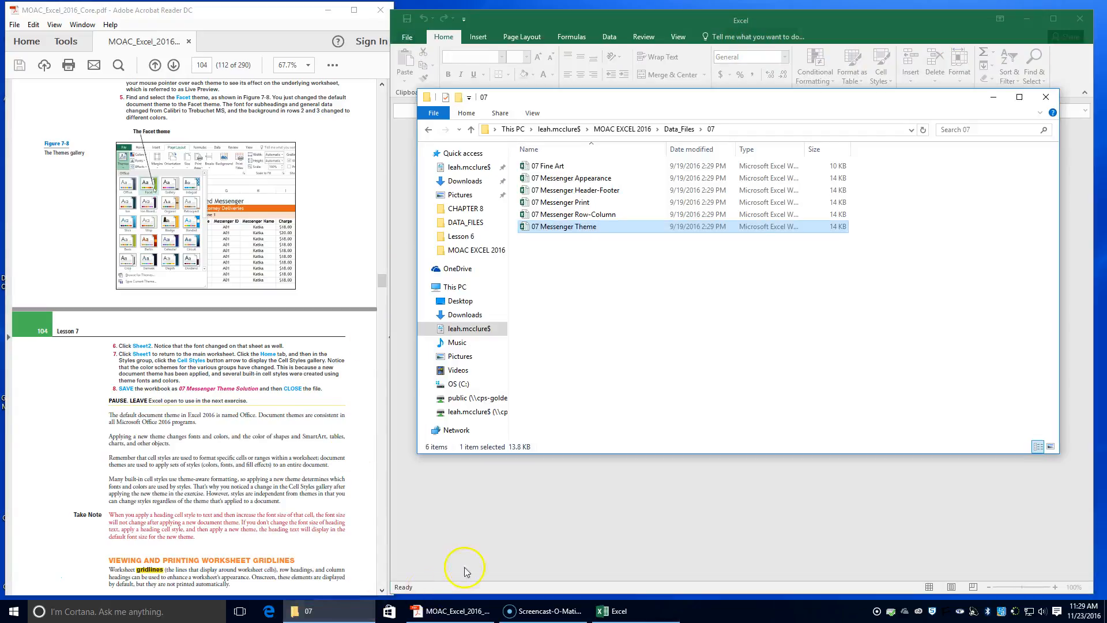
scroll(203, 447, down, 4)
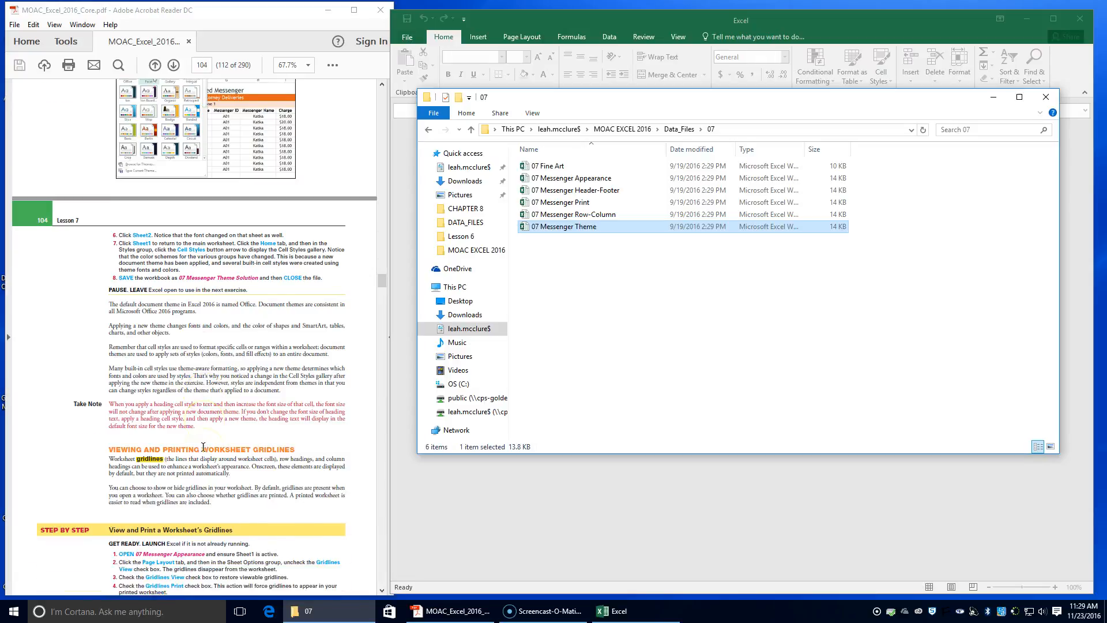
scroll(203, 447, down, 1)
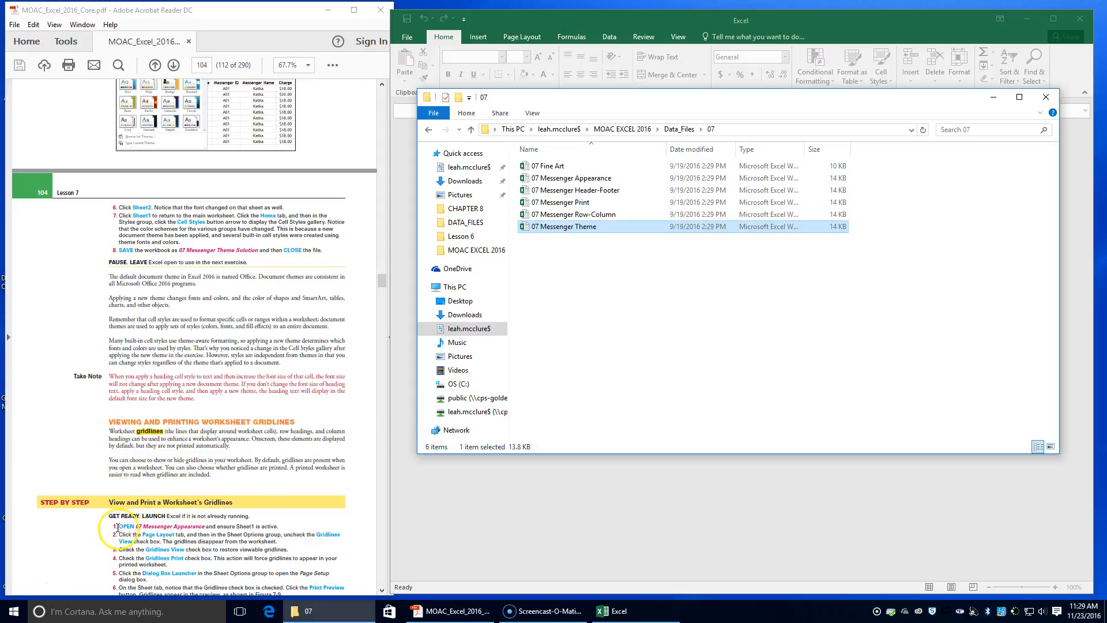
double_click(600, 178)
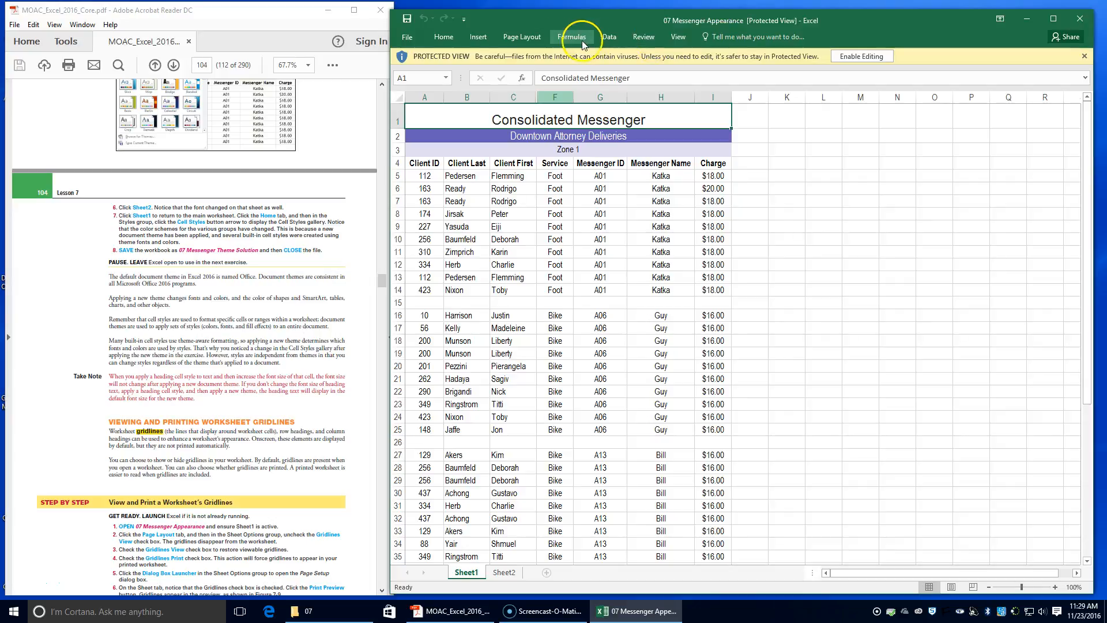
Enable editing for the protected workbook and dock its window beside the textbook PDF.
click(860, 56)
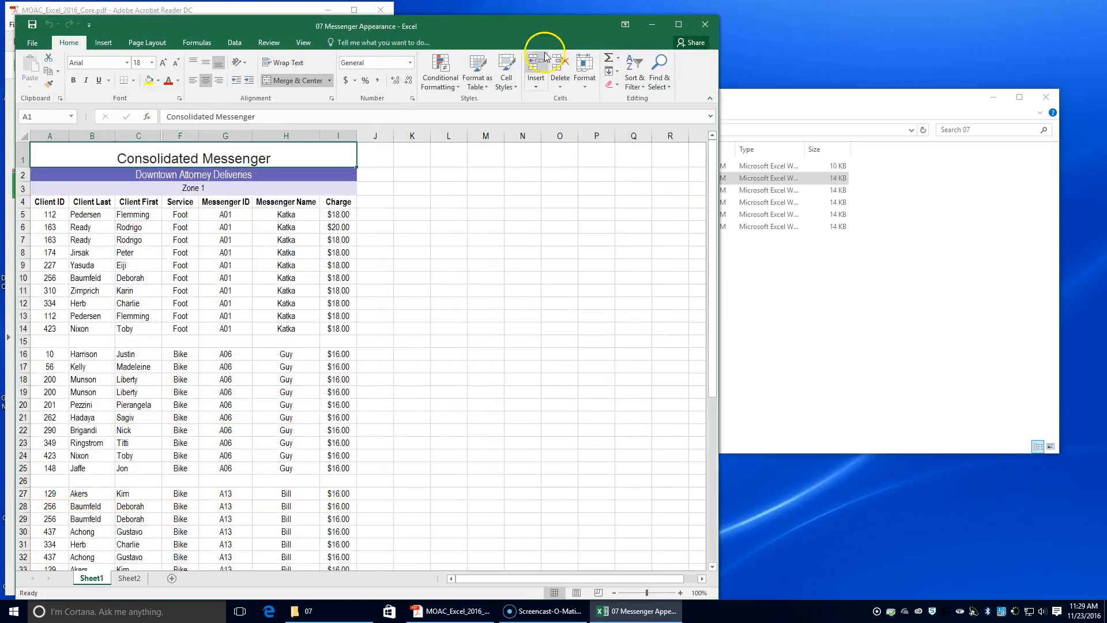
drag(487, 33, 874, 24)
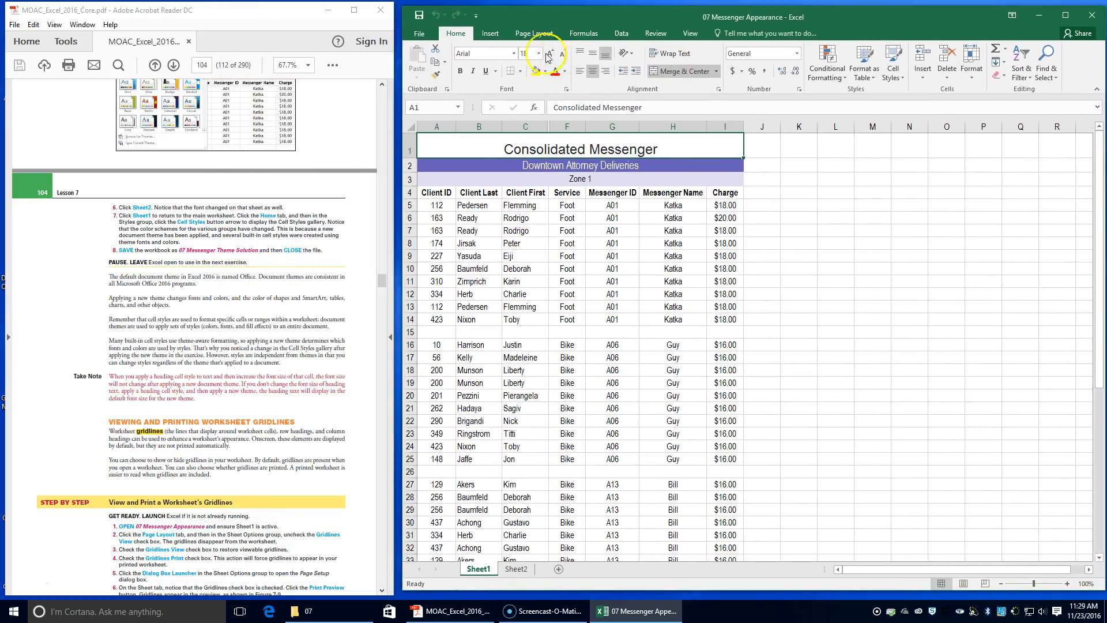
Hide the worksheet gridlines by turning off the Gridlines View option on the Page Layout ribbon.
click(529, 36)
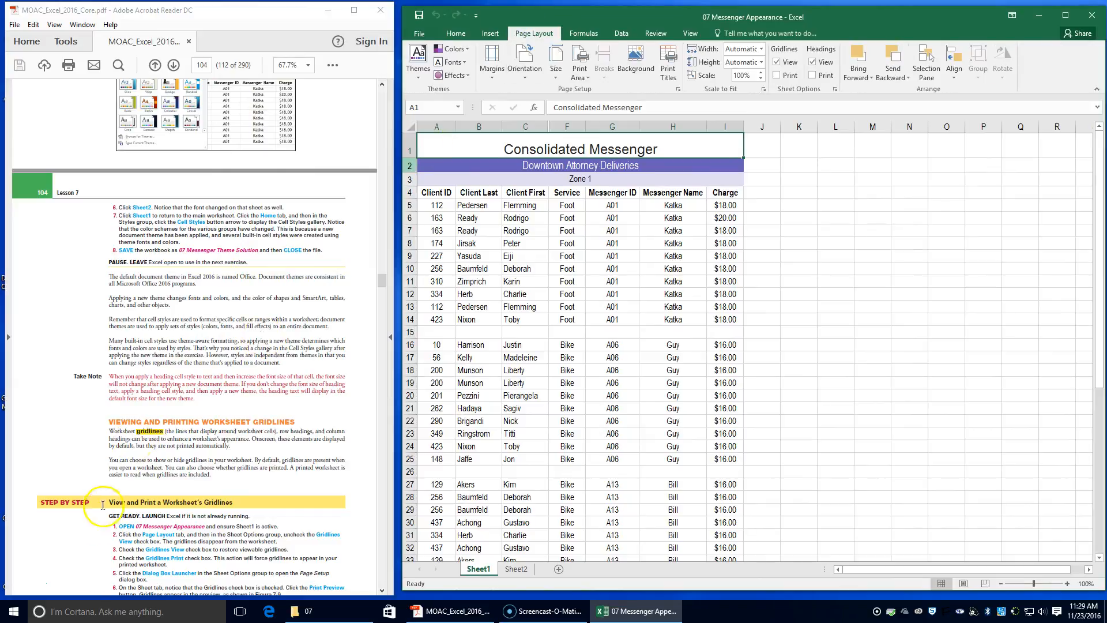
scroll(143, 509, down, 2)
scroll(143, 509, down, 1)
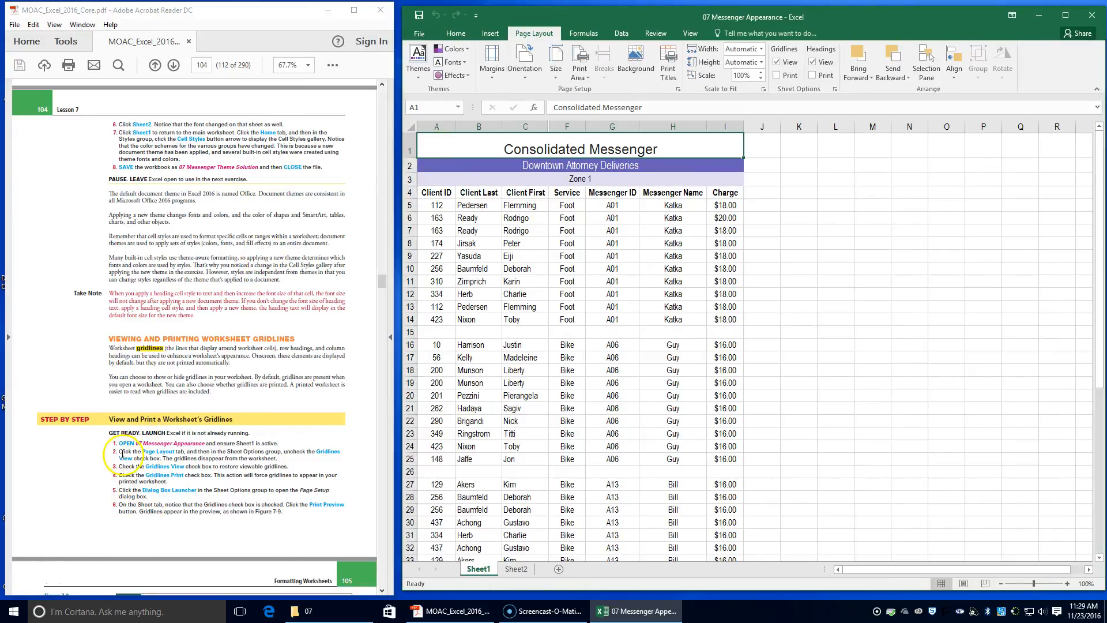
drag(133, 451, 313, 452)
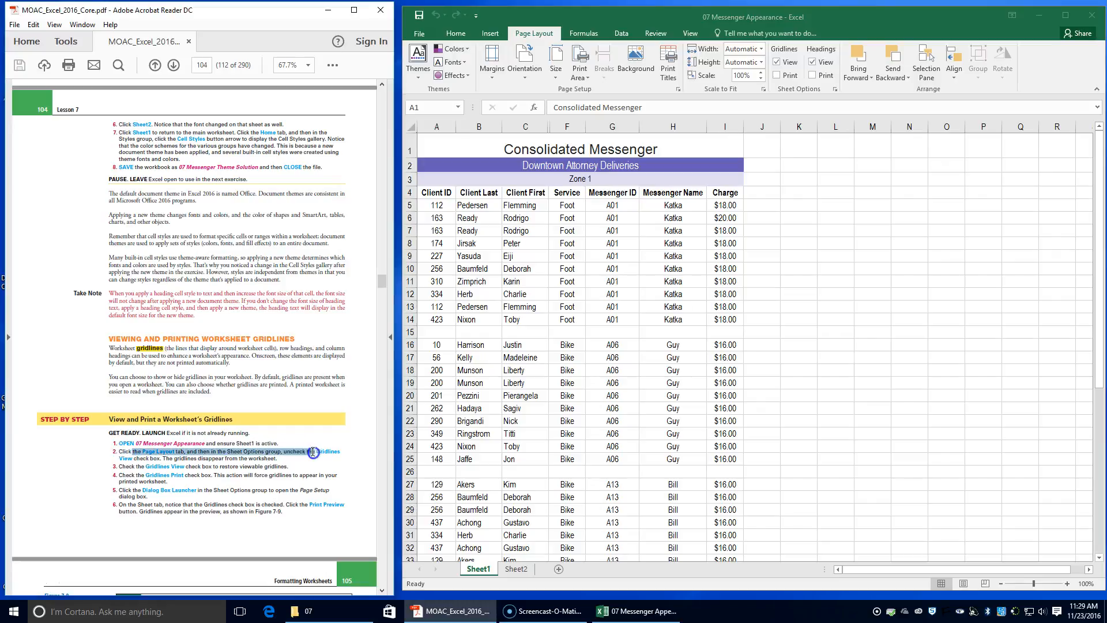
click(781, 64)
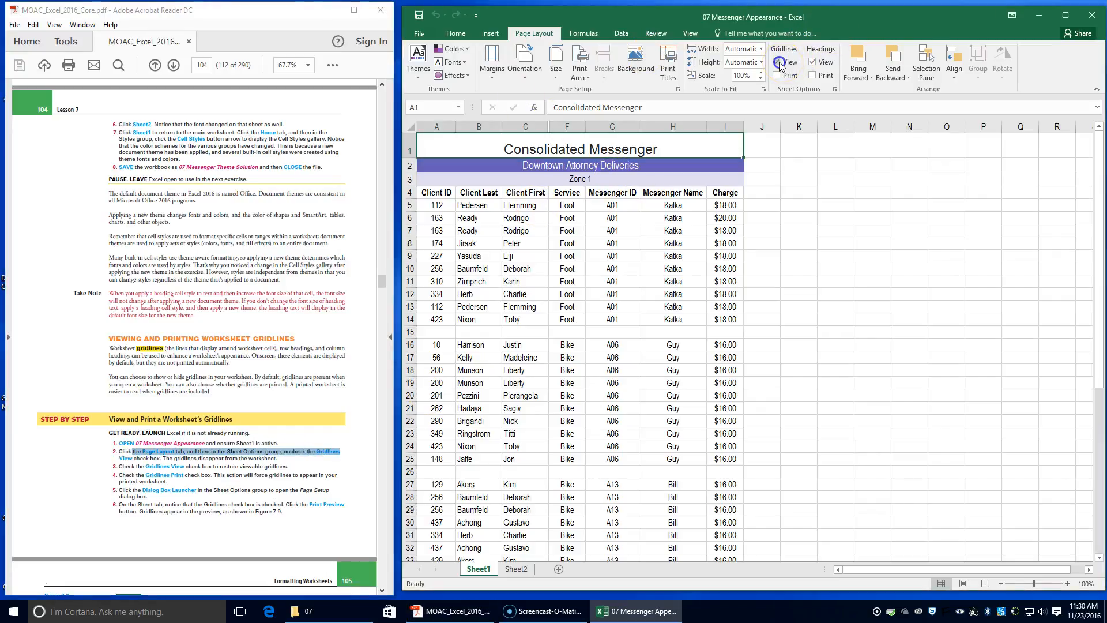
click(779, 64)
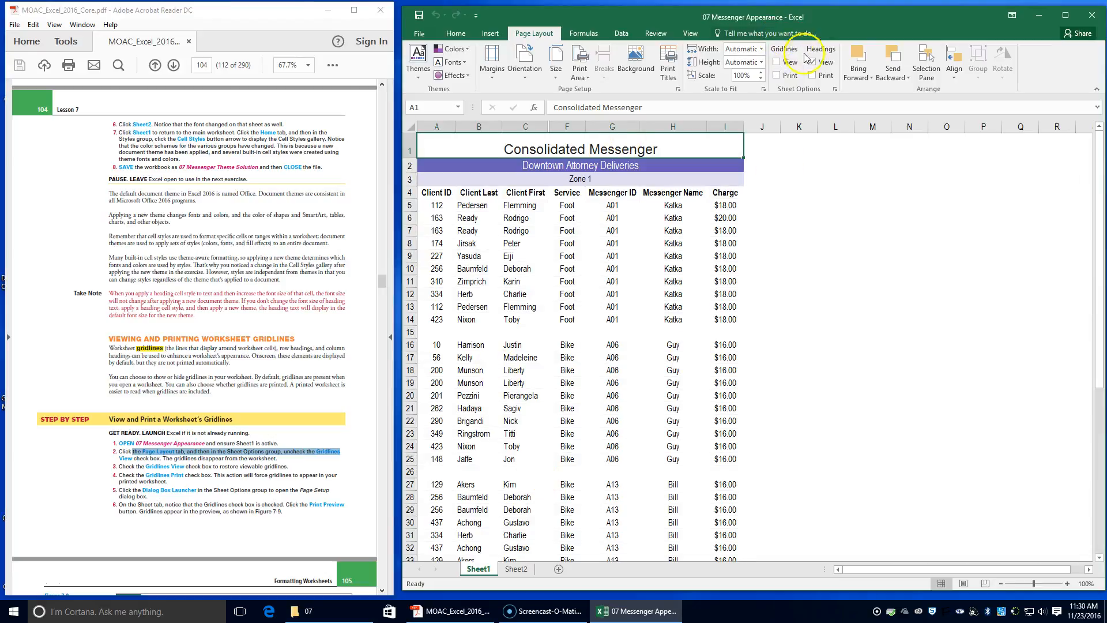
click(430, 214)
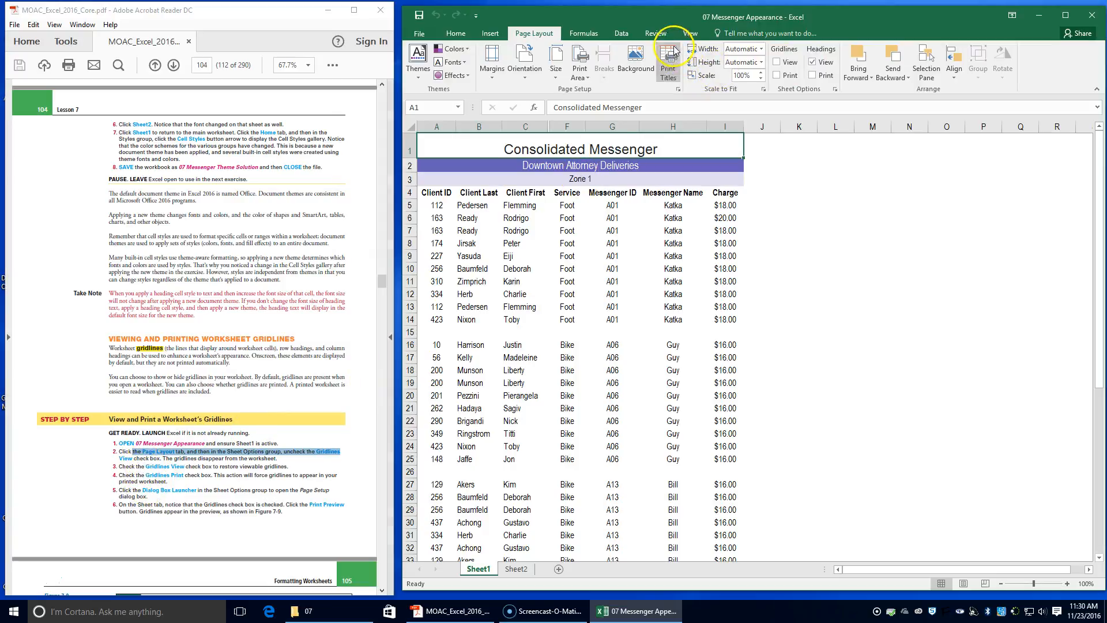
Turn the Gridlines View option back on and enable the Gridlines Print option.
click(786, 62)
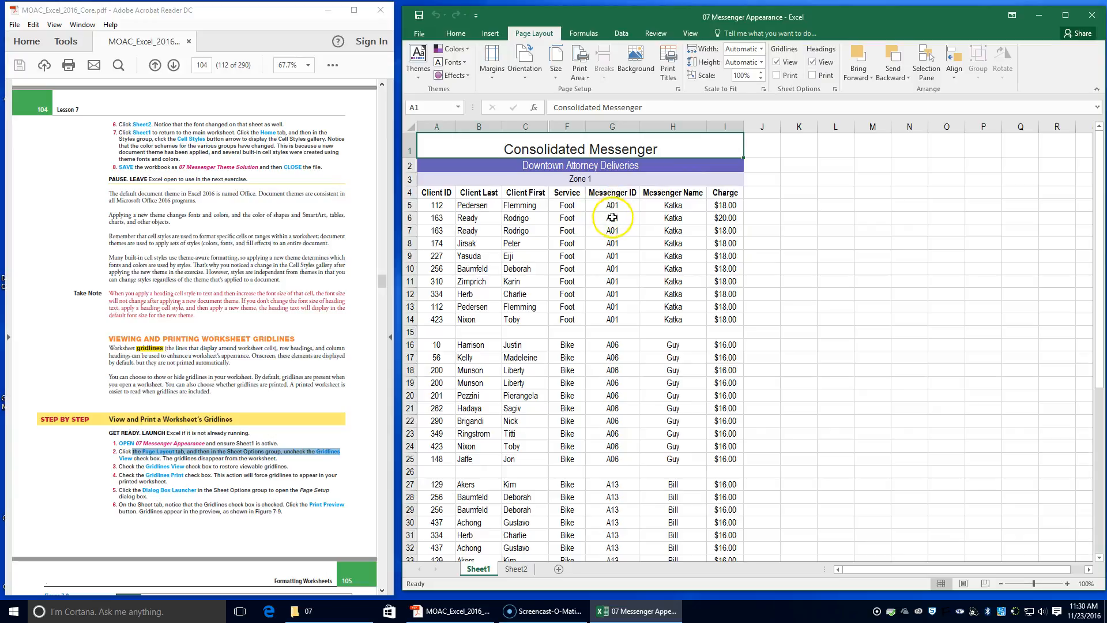
click(777, 76)
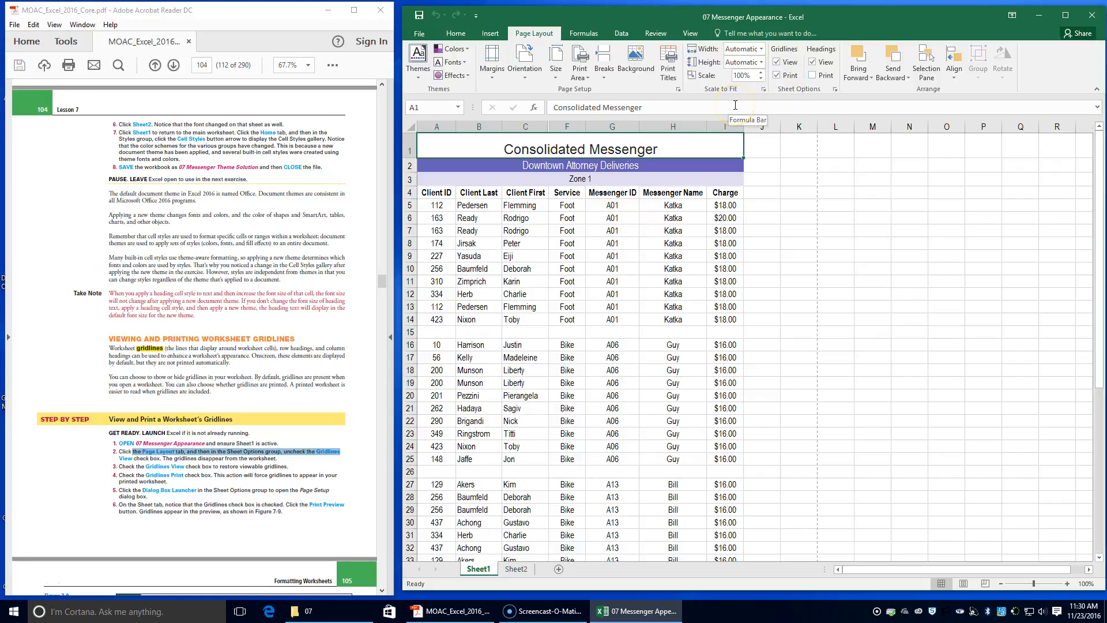
Open Page Setup's sheet options, preview the printout with gridlines, and return to the worksheet.
click(835, 89)
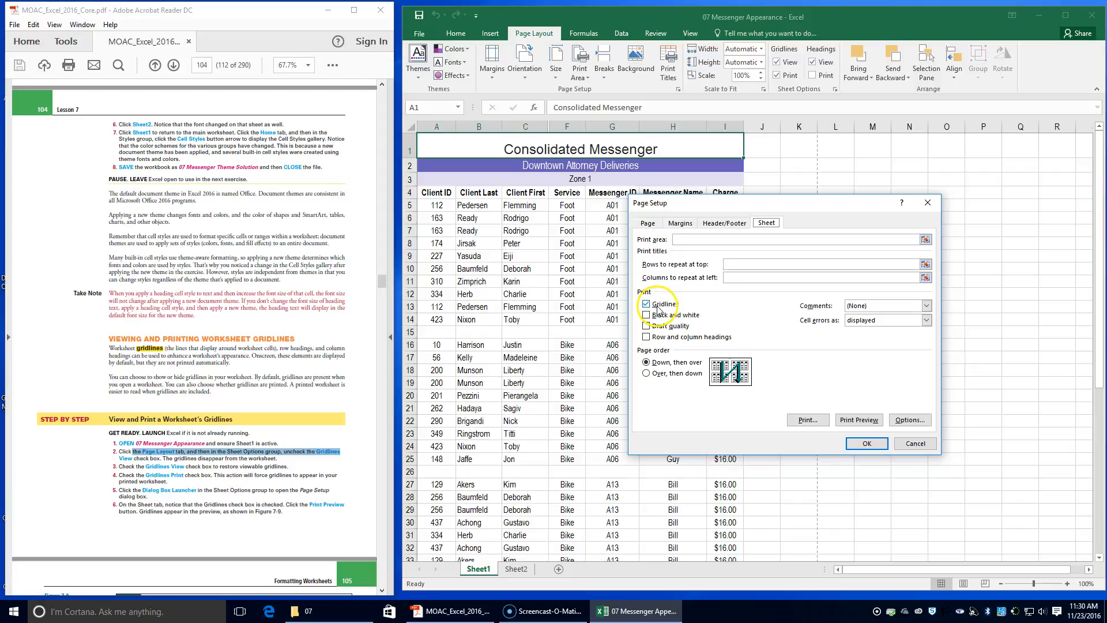
click(860, 420)
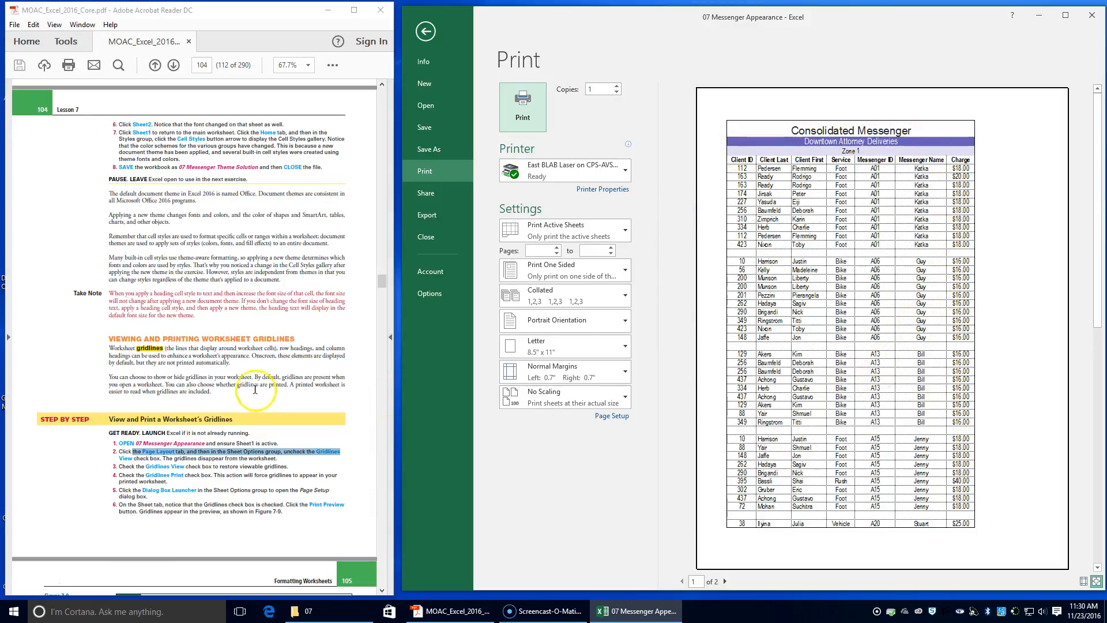
scroll(245, 389, down, 5)
scroll(245, 395, down, 1)
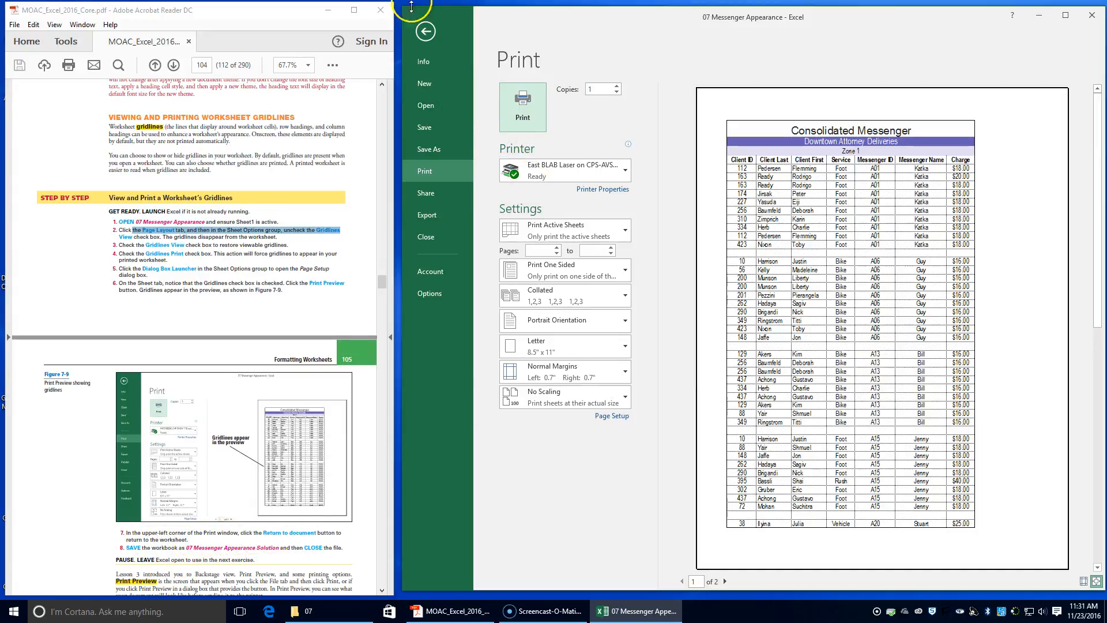
click(427, 32)
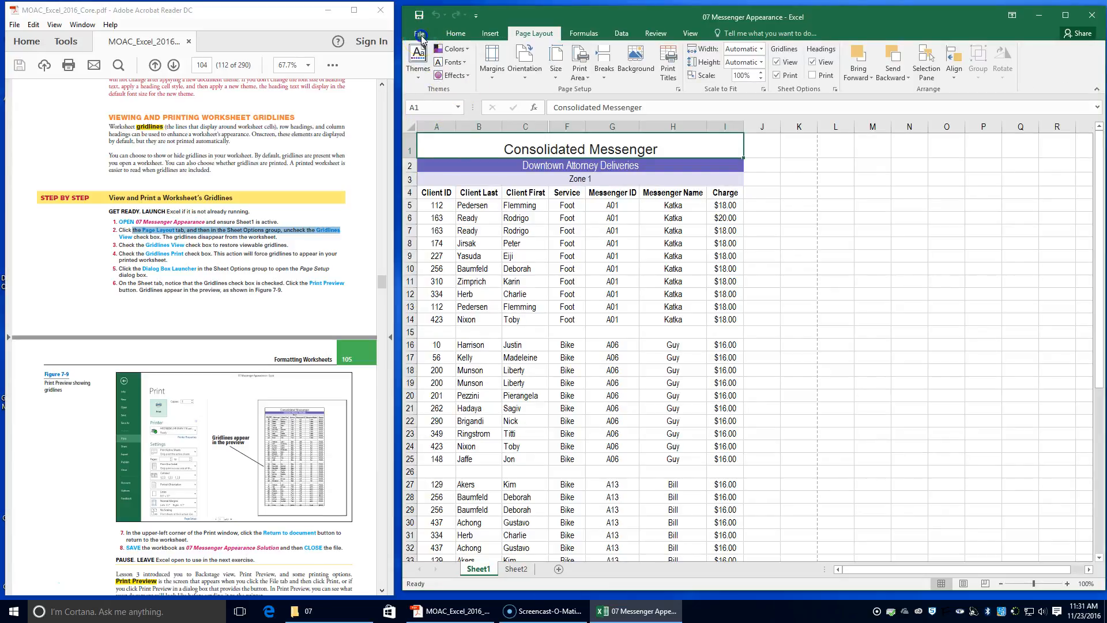
Save the workbook as 07 Messenger Appearance Solution in the Lesson 7 folder.
click(420, 35)
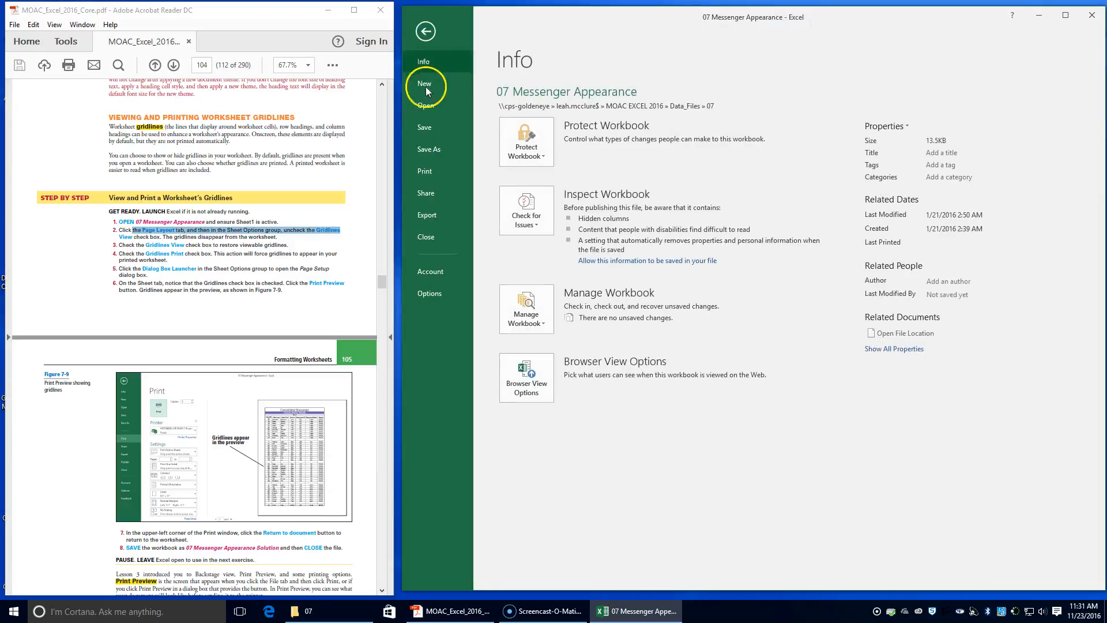
click(424, 148)
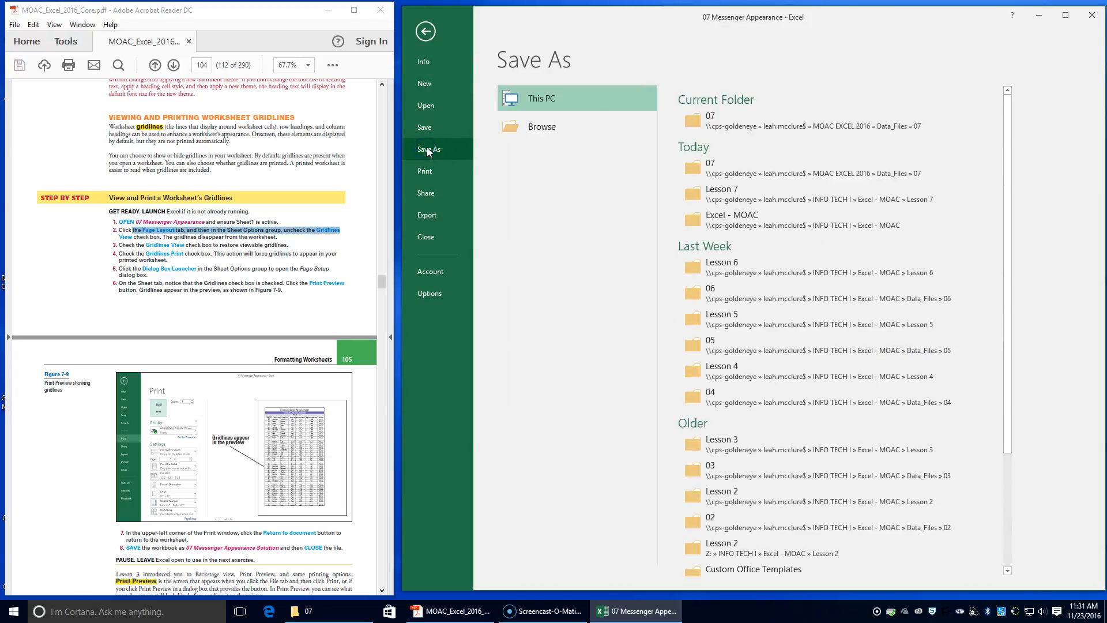
click(715, 196)
click(607, 238)
click(606, 239)
click(604, 239)
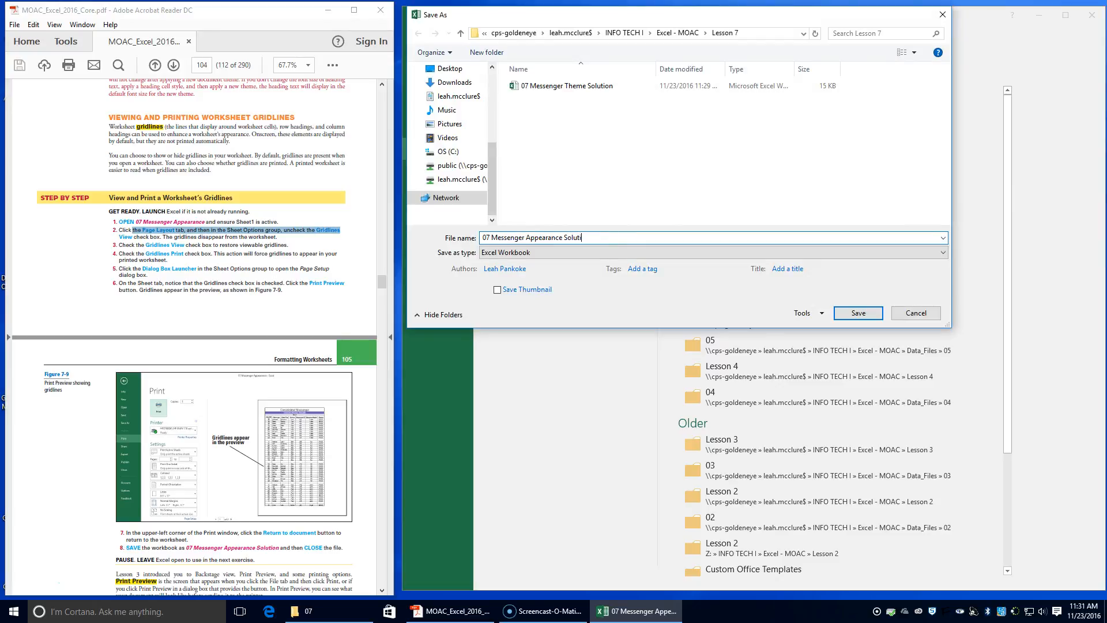
key(Return)
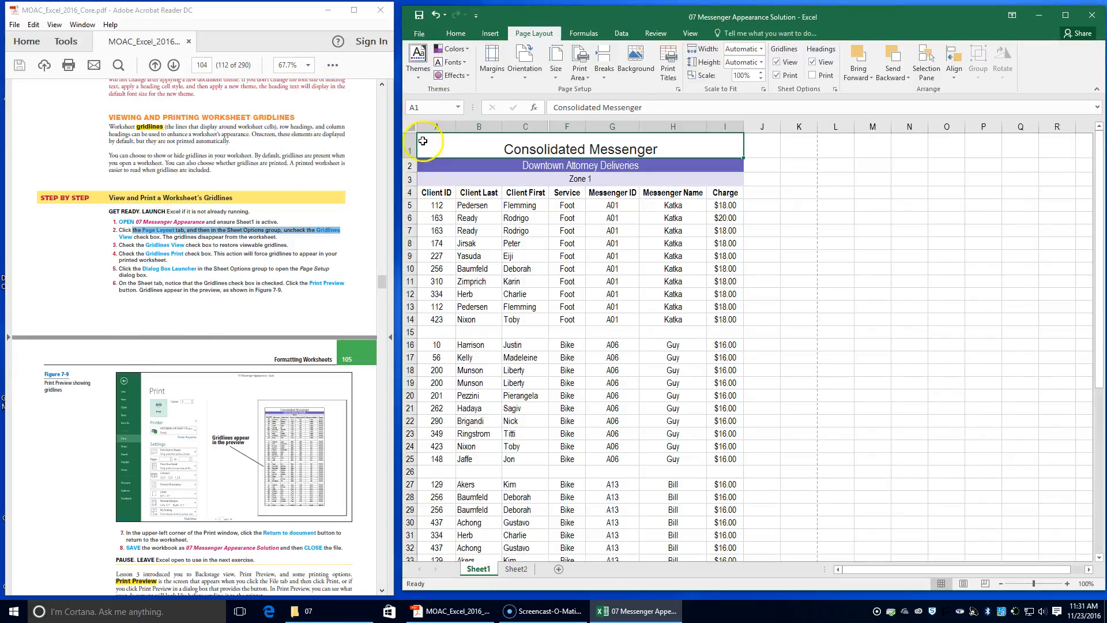
Browse in File Explorer to the Lesson 7 folder to check the saved solution workbooks, then close the window.
click(333, 616)
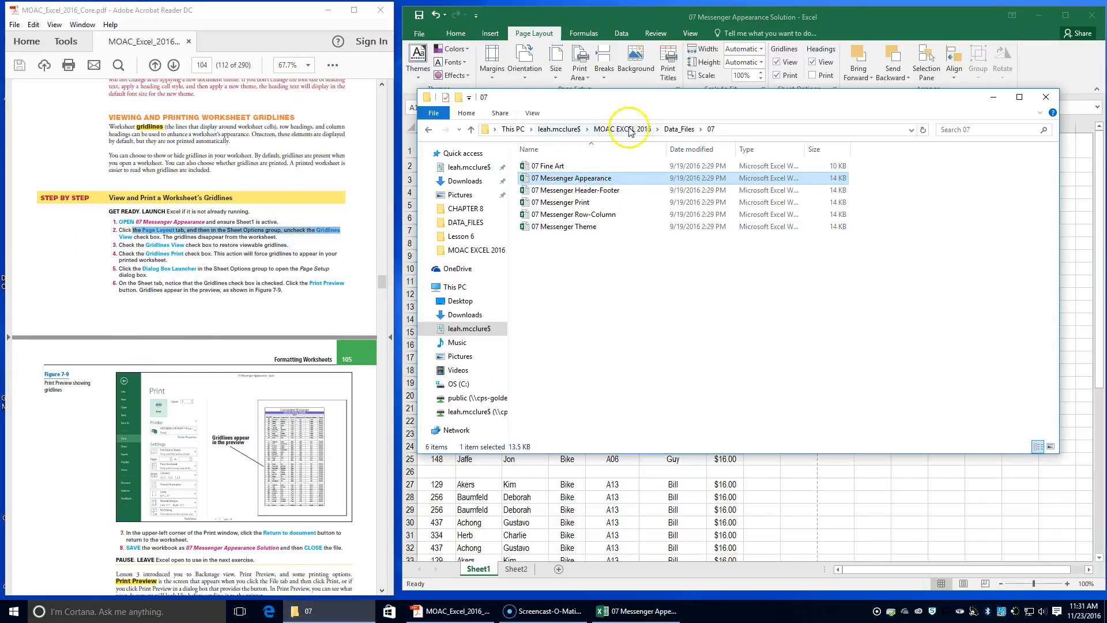
click(465, 329)
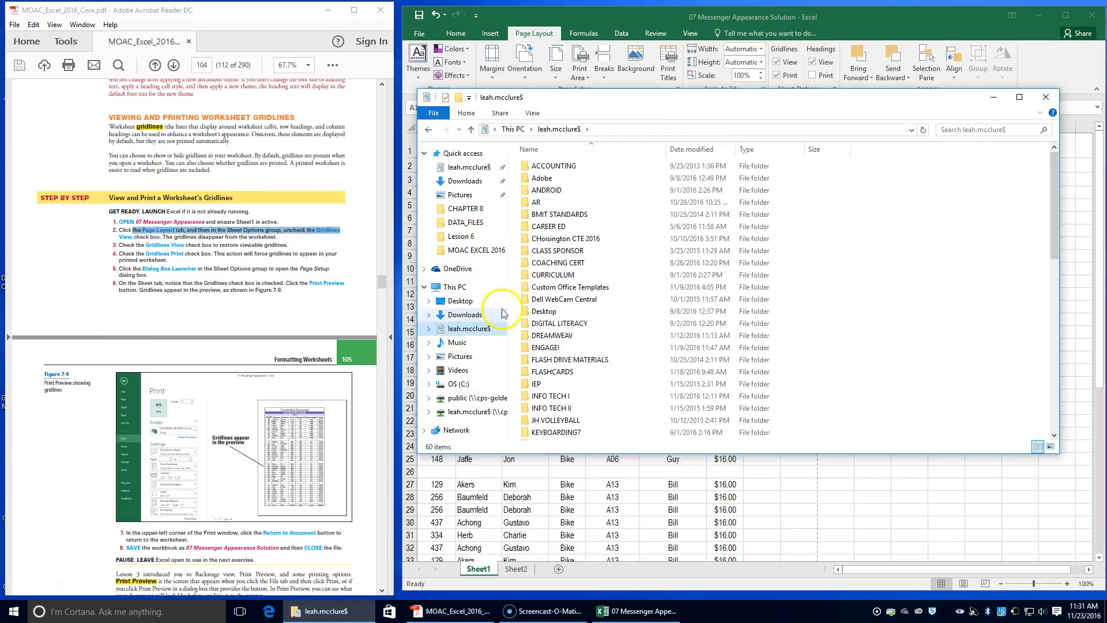
double_click(543, 396)
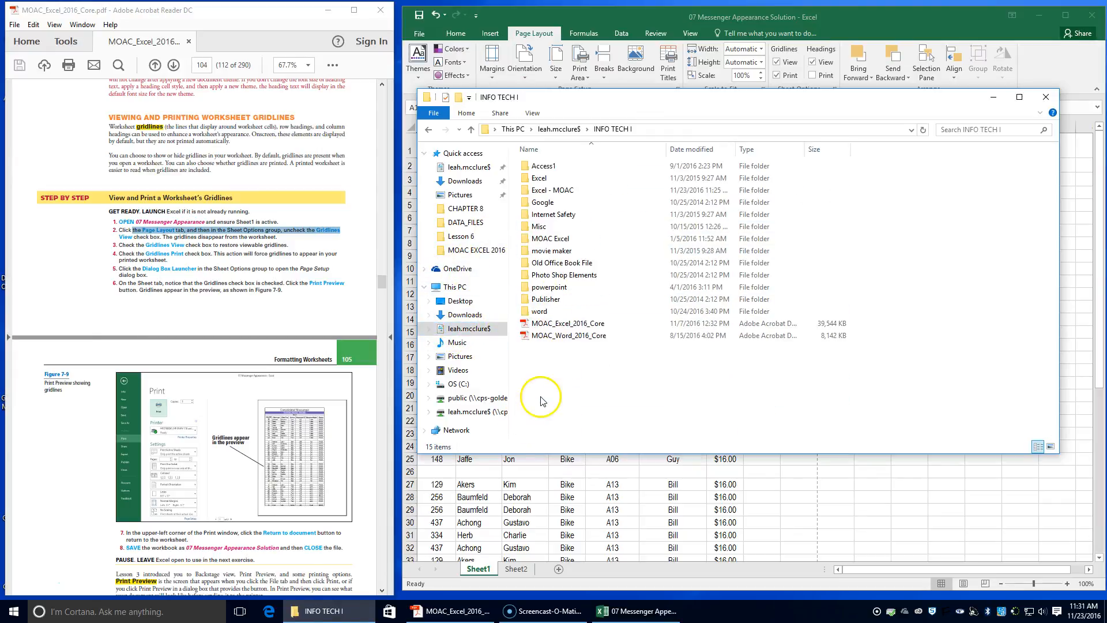
double_click(551, 191)
mouse_move(566, 266)
mouse_down()
mouse_move(561, 242)
mouse_move(559, 254)
mouse_up()
double_click(558, 252)
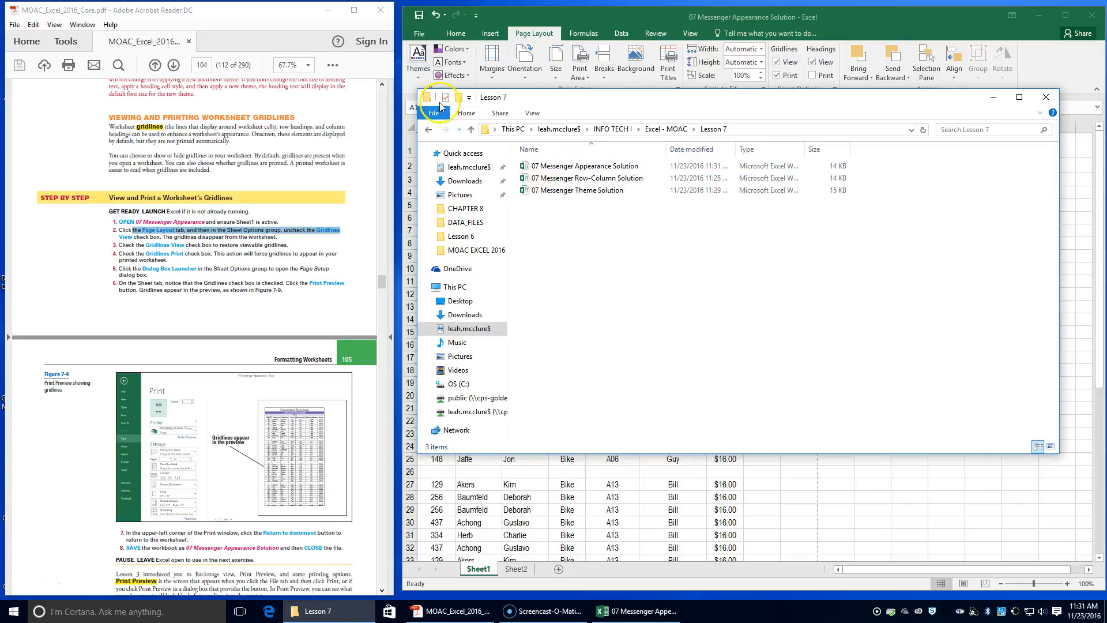
click(1046, 99)
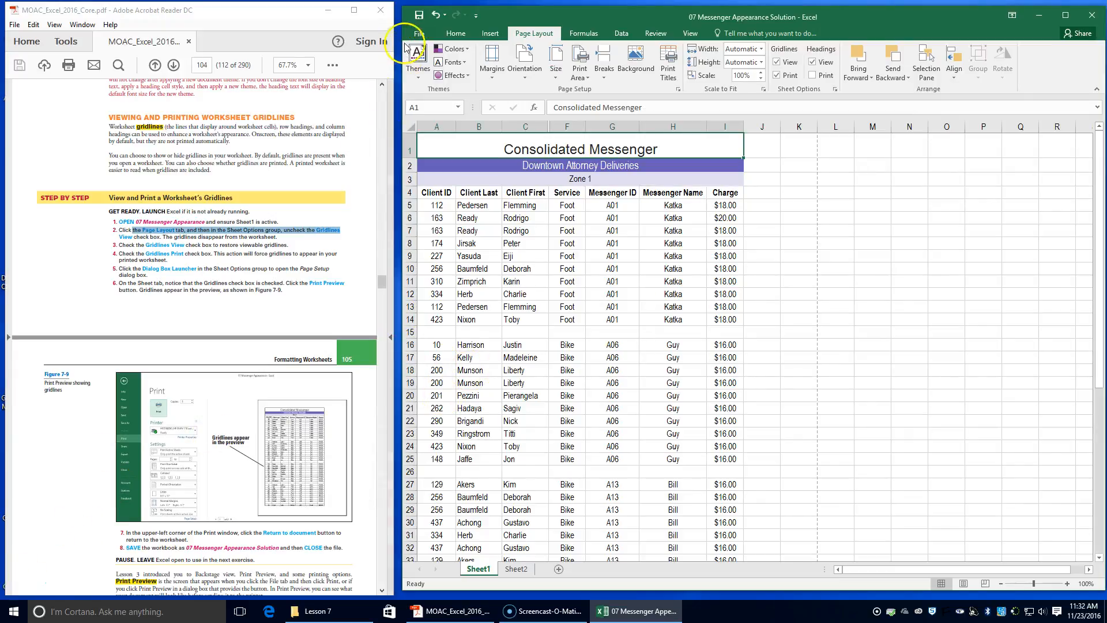
Close the 07 Messenger Appearance Solution workbook.
click(419, 33)
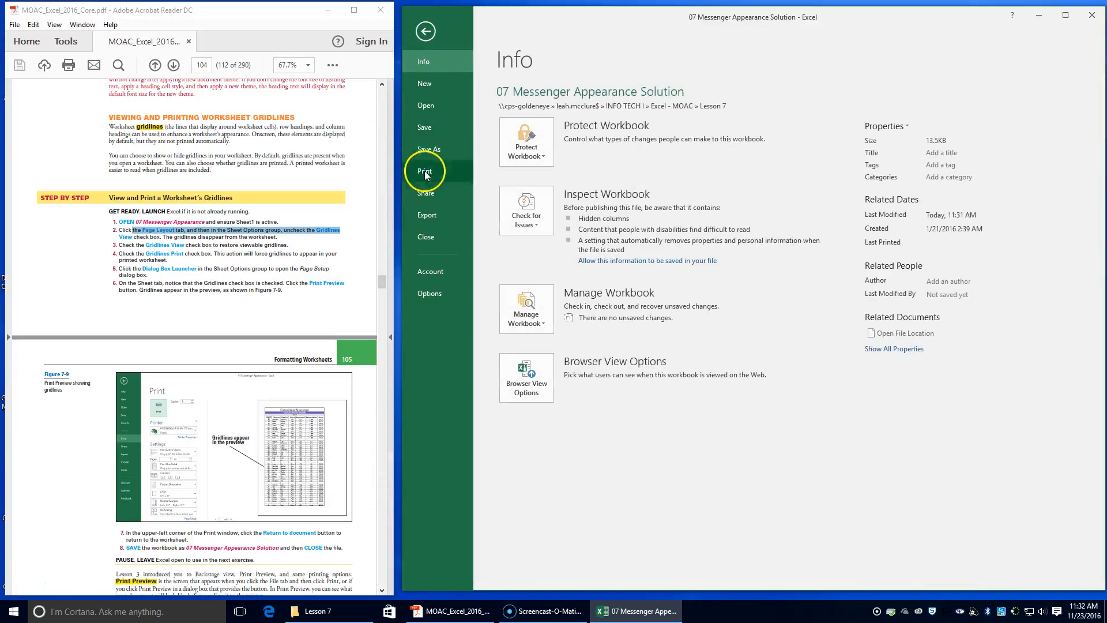
click(429, 238)
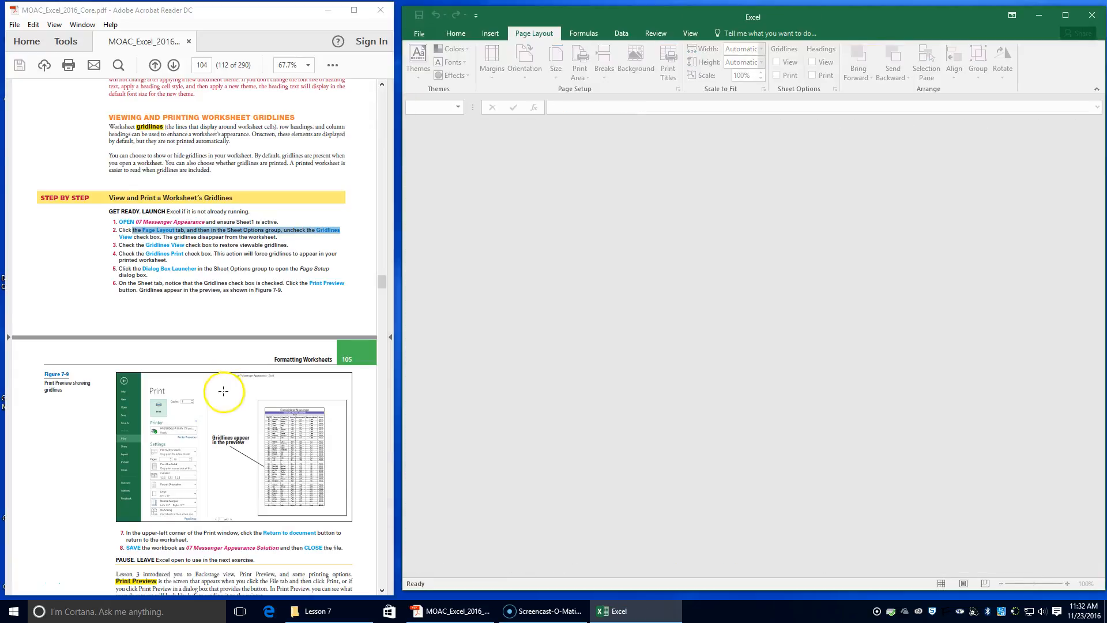
scroll(225, 390, down, 4)
scroll(226, 393, down, 1)
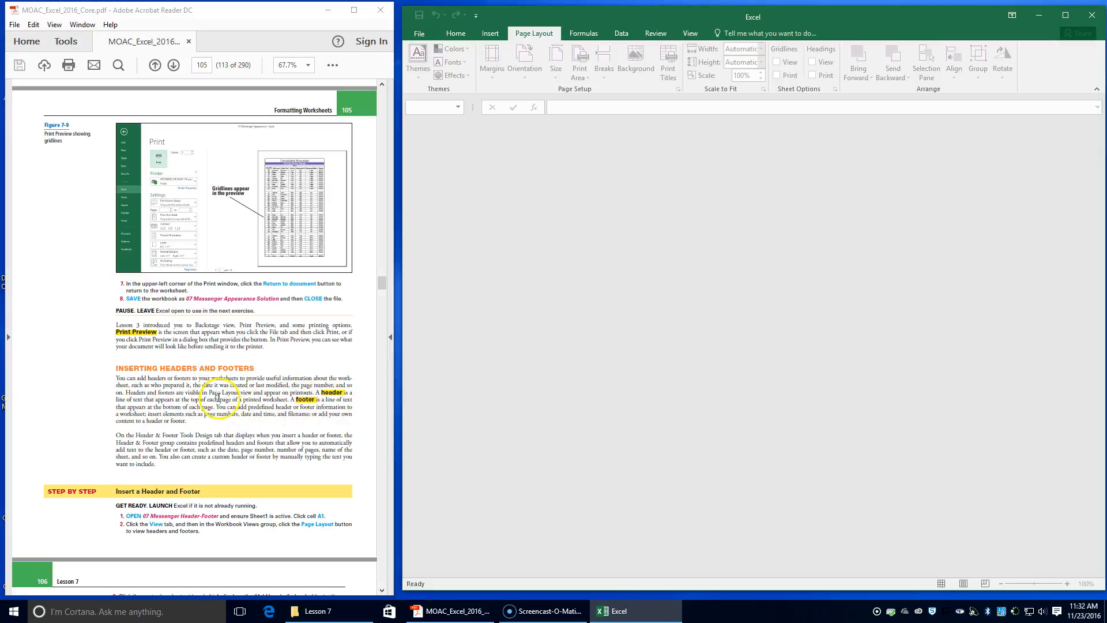
scroll(231, 390, down, 2)
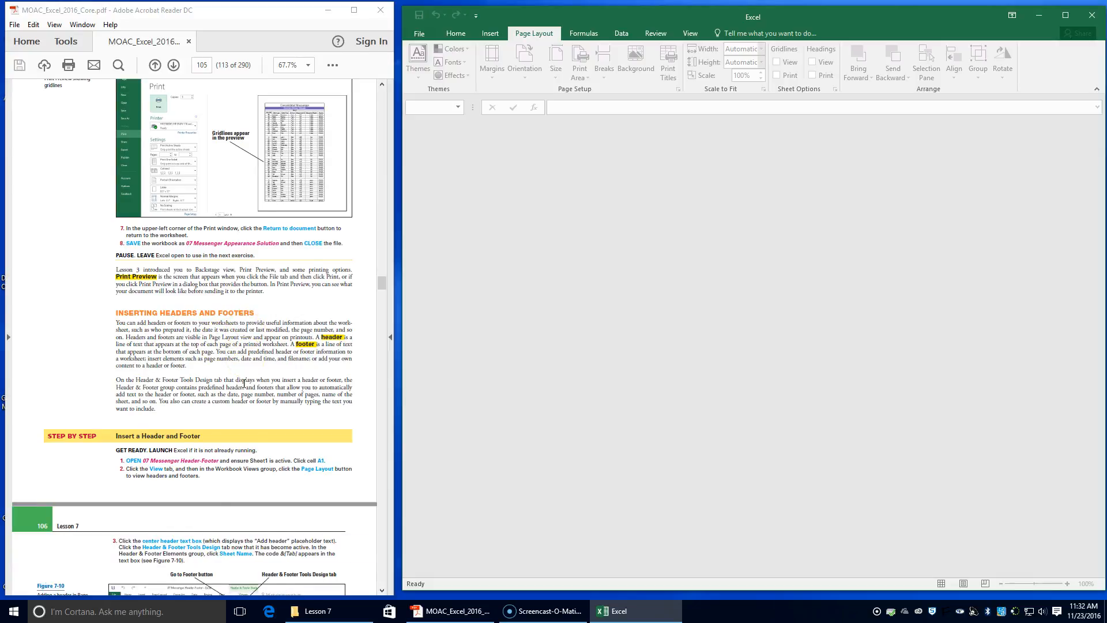
Open 07 Messenger Header-Footer from the Data_Files 07 folder and enable editing.
click(326, 610)
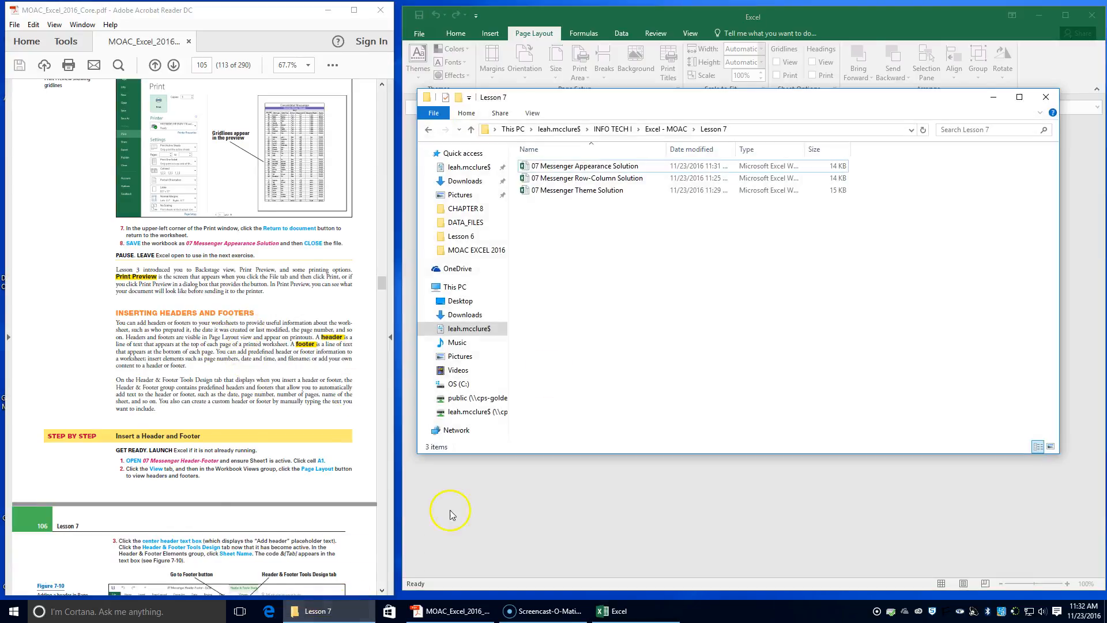
click(663, 128)
click(533, 168)
double_click(534, 170)
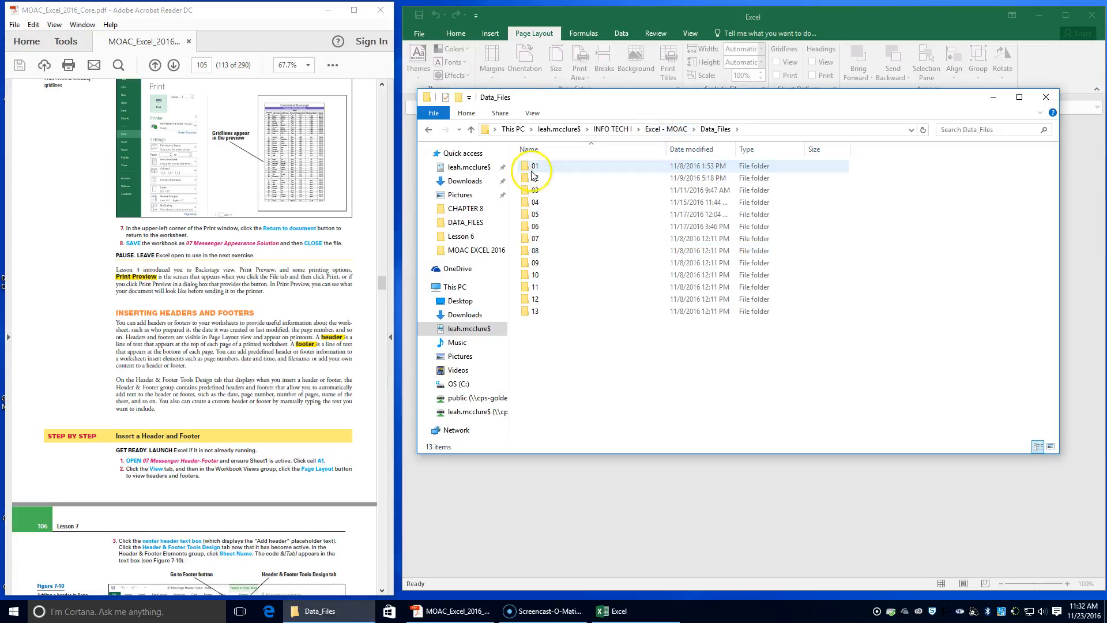
double_click(552, 241)
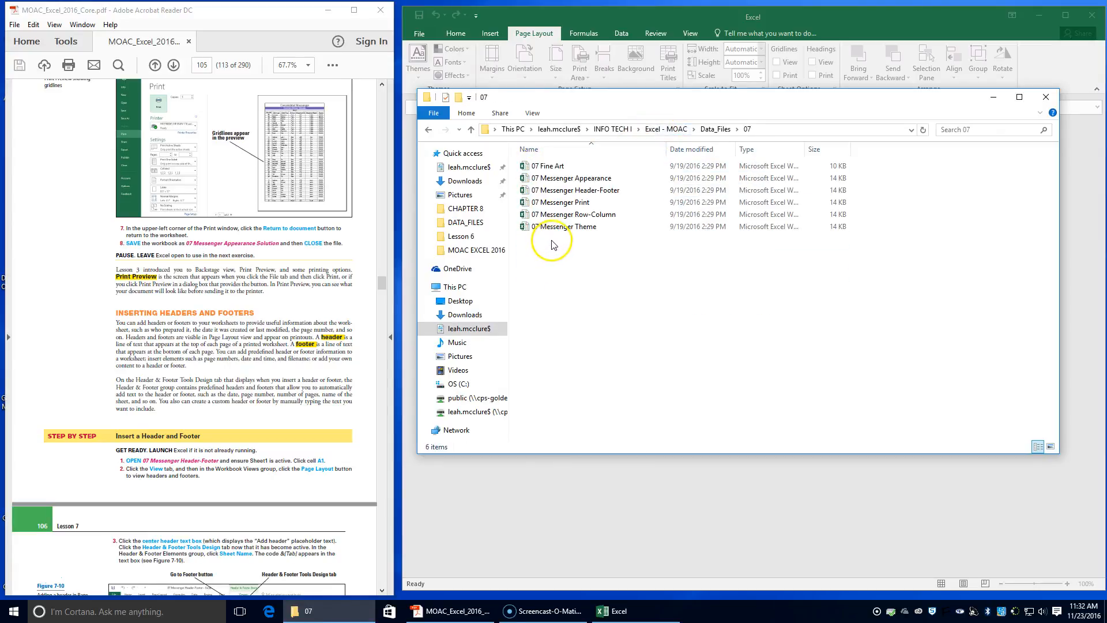
click(548, 192)
double_click(548, 192)
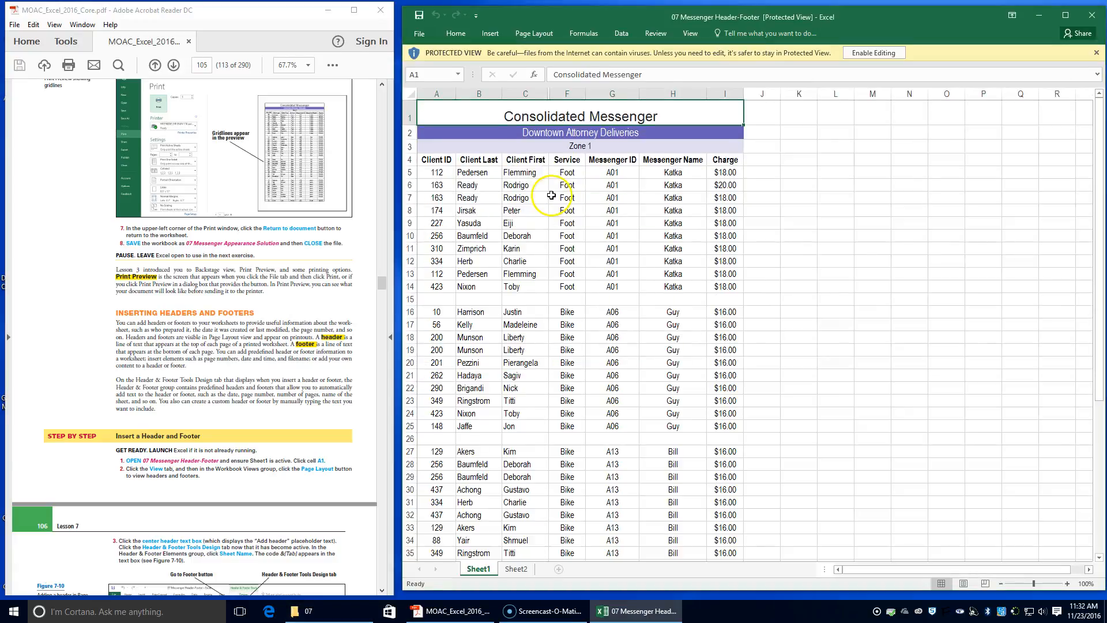
click(874, 52)
Select cell A1 and switch the worksheet to Page Layout view.
drag(462, 41, 801, 10)
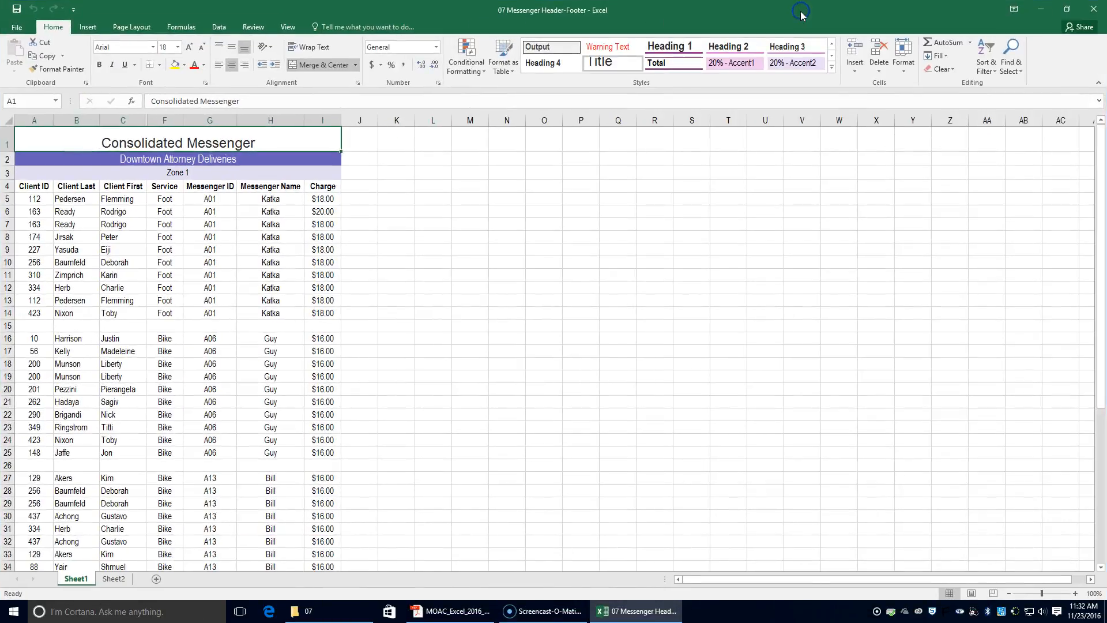
click(1070, 11)
drag(549, 54, 888, 20)
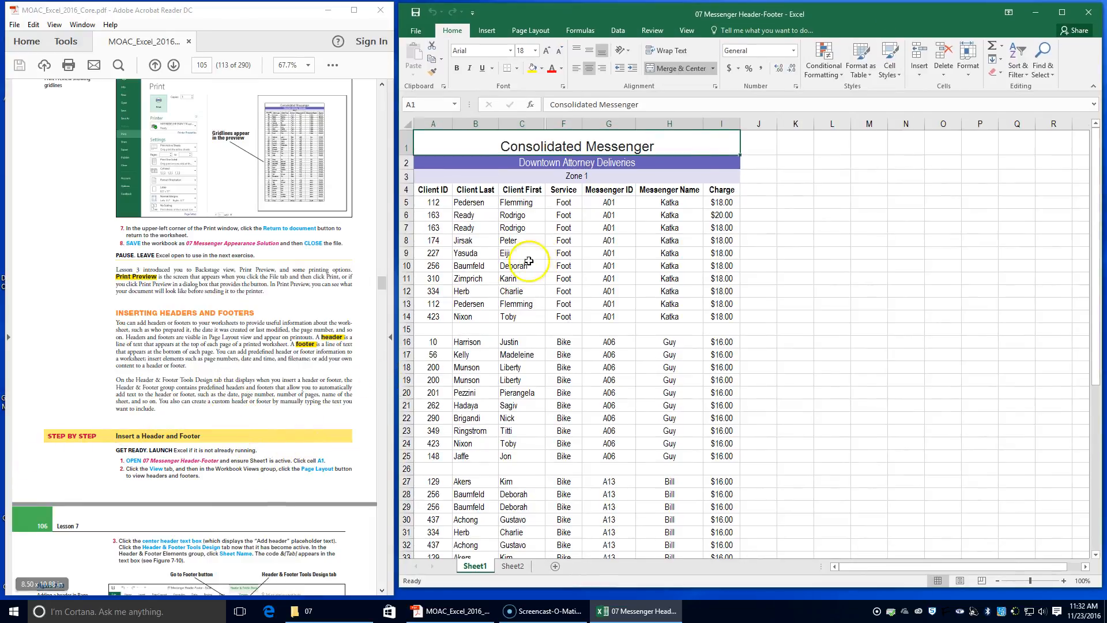
click(441, 145)
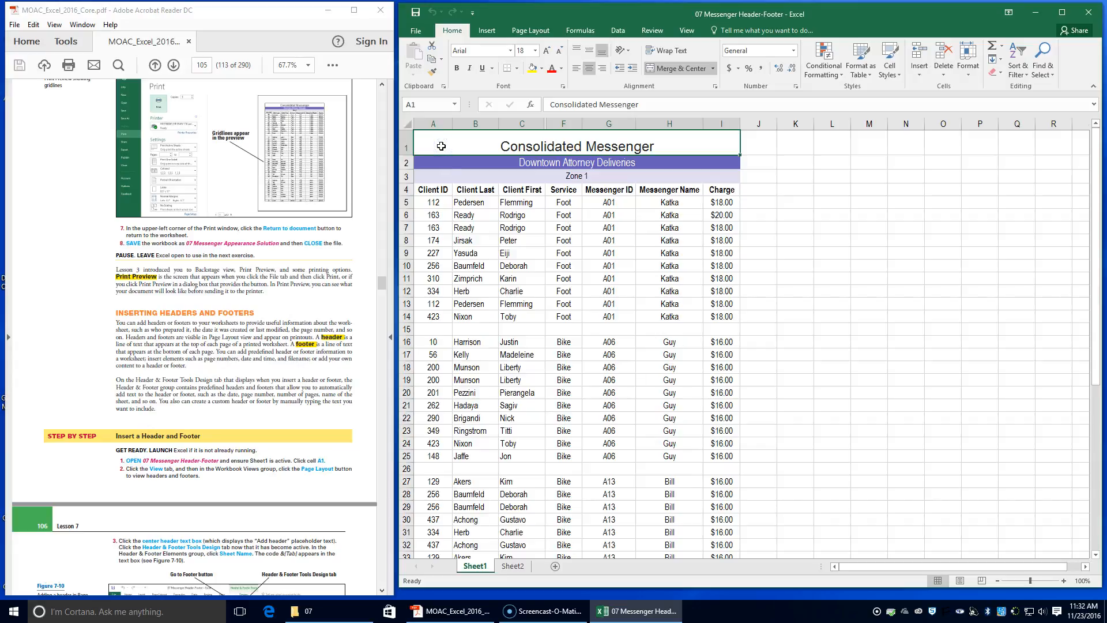
click(692, 32)
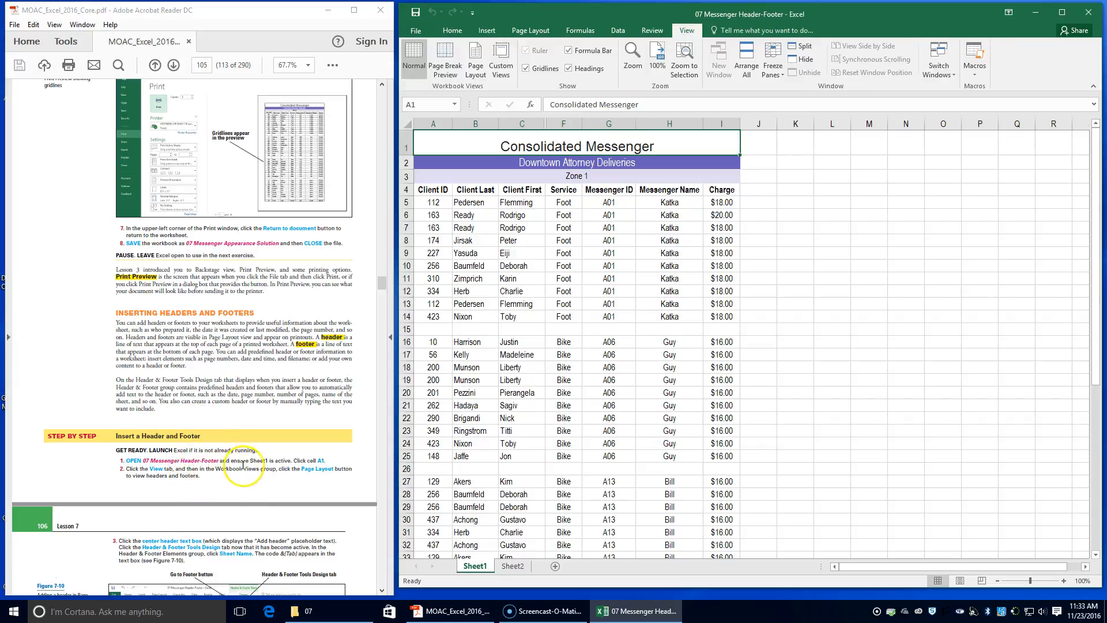
click(474, 57)
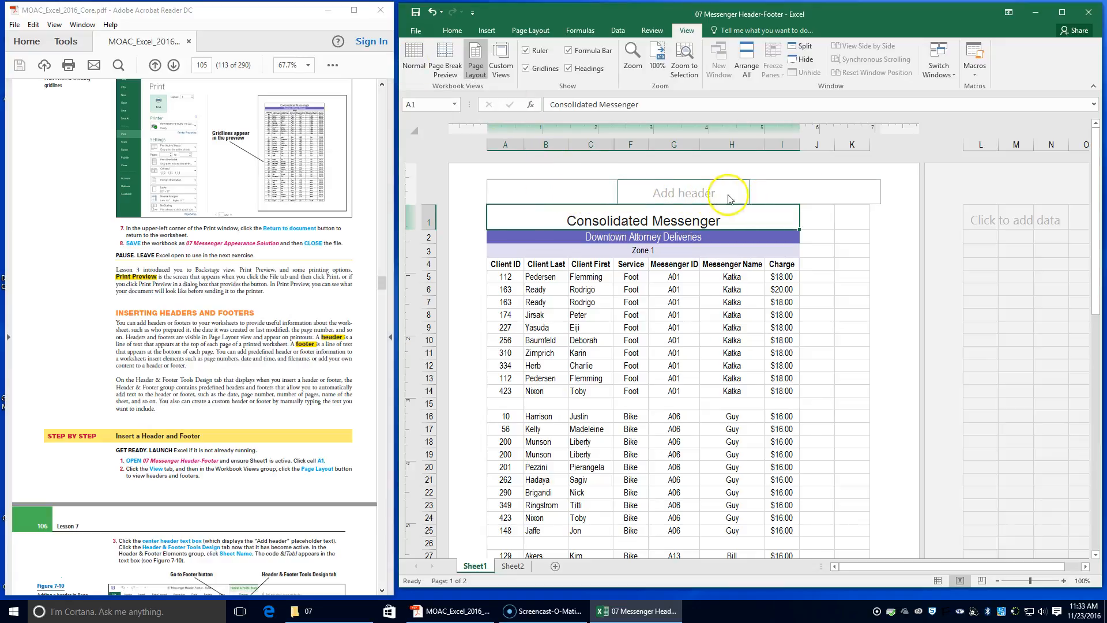
Insert the sheet name code into the center header text box.
click(681, 195)
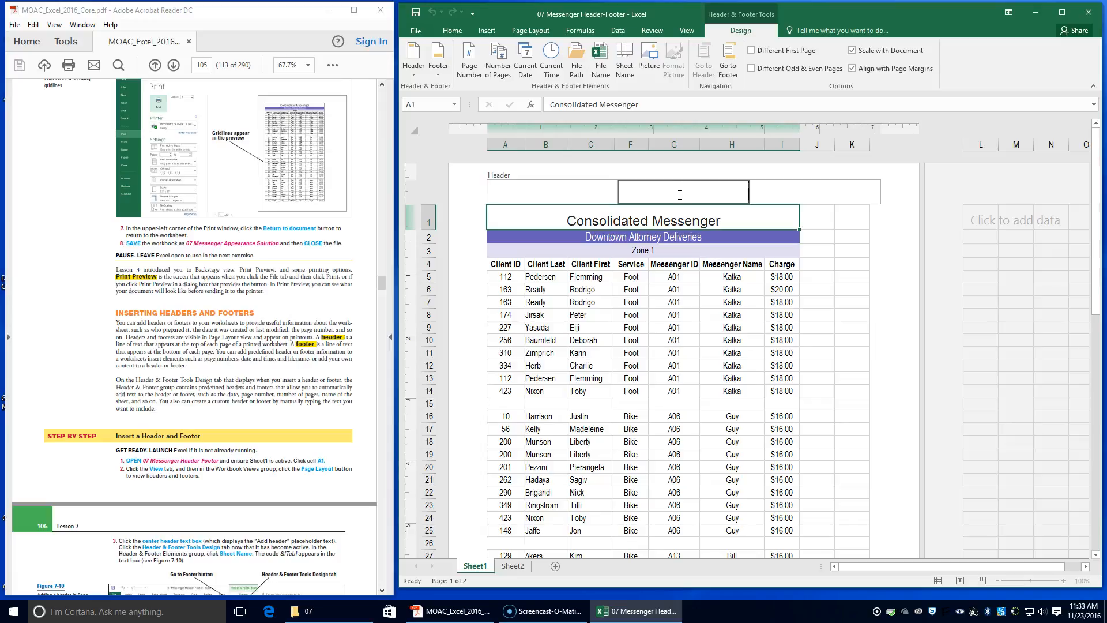
click(666, 192)
click(756, 33)
click(628, 73)
Enter the teacher's name in the left header text box.
scroll(276, 542, down, 2)
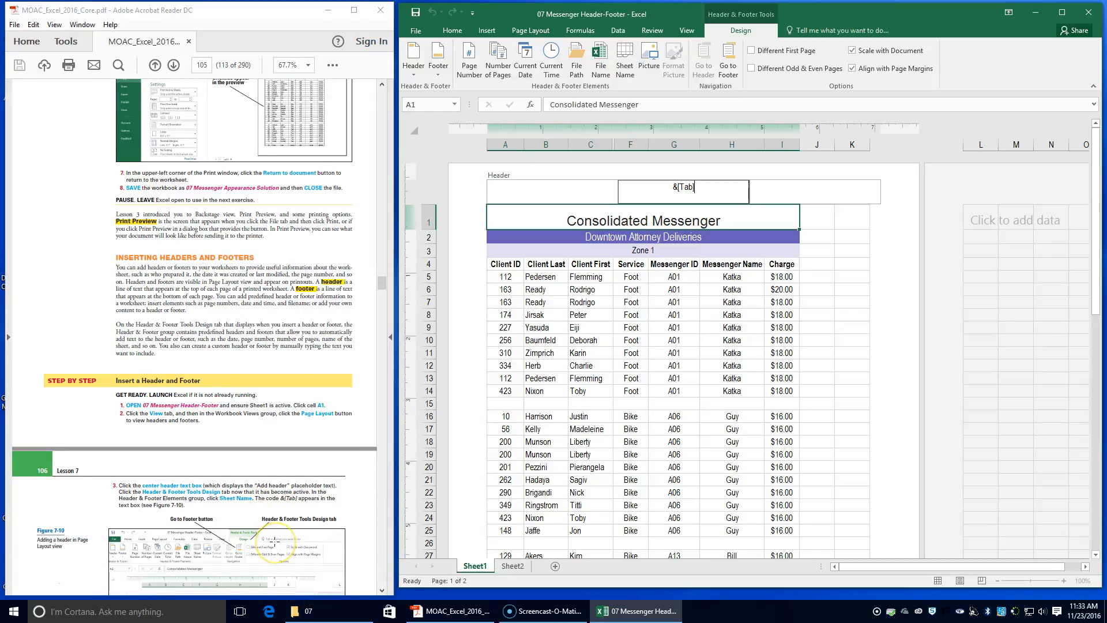
scroll(275, 541, down, 7)
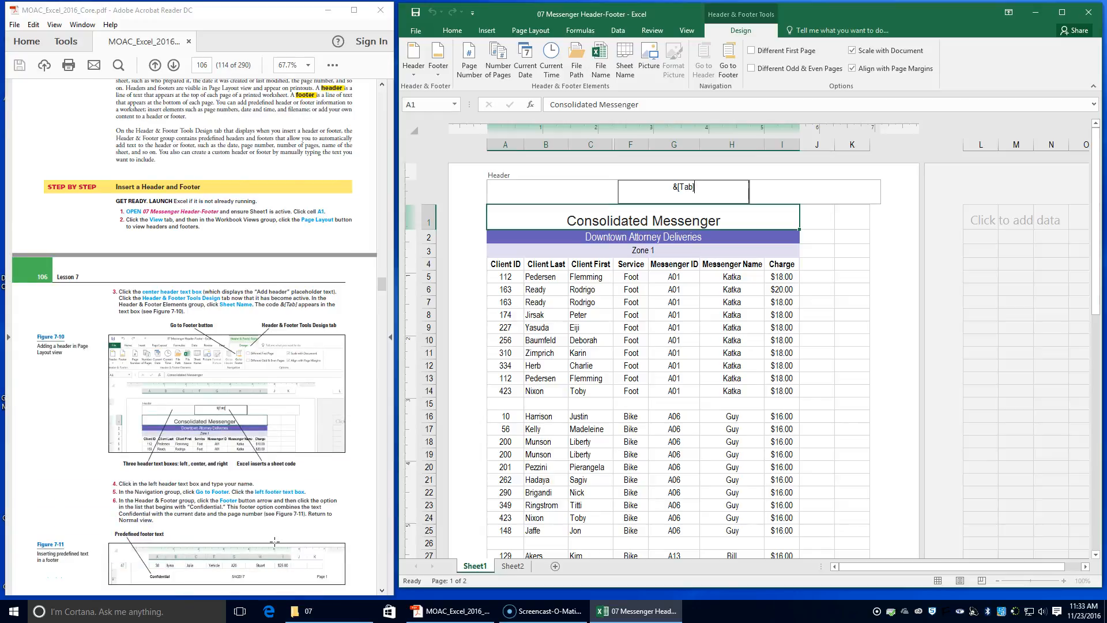
click(287, 539)
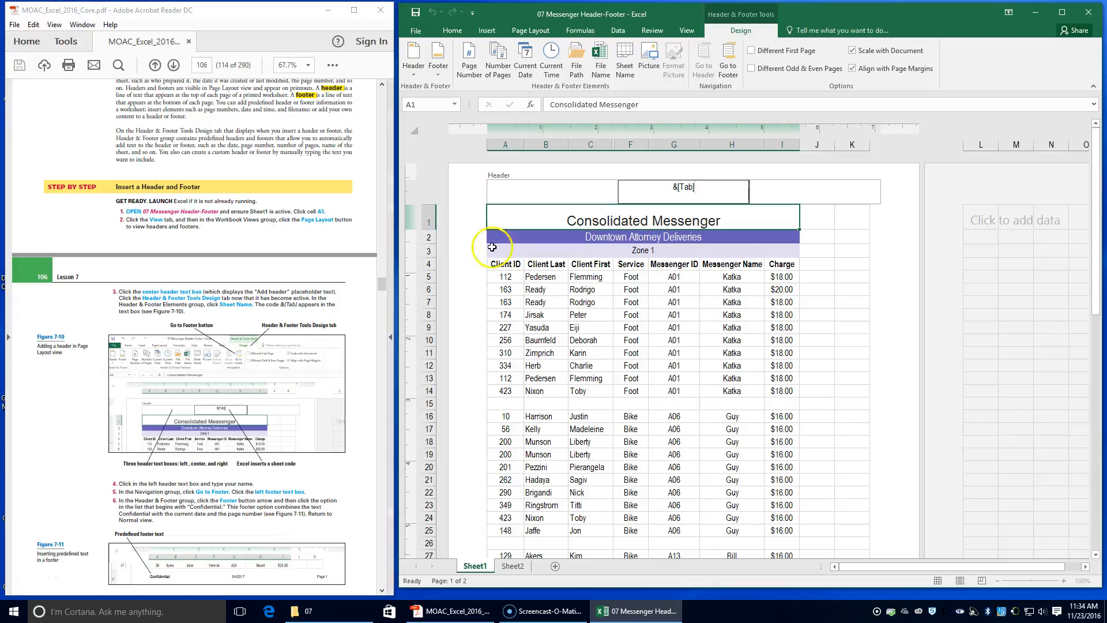
click(510, 192)
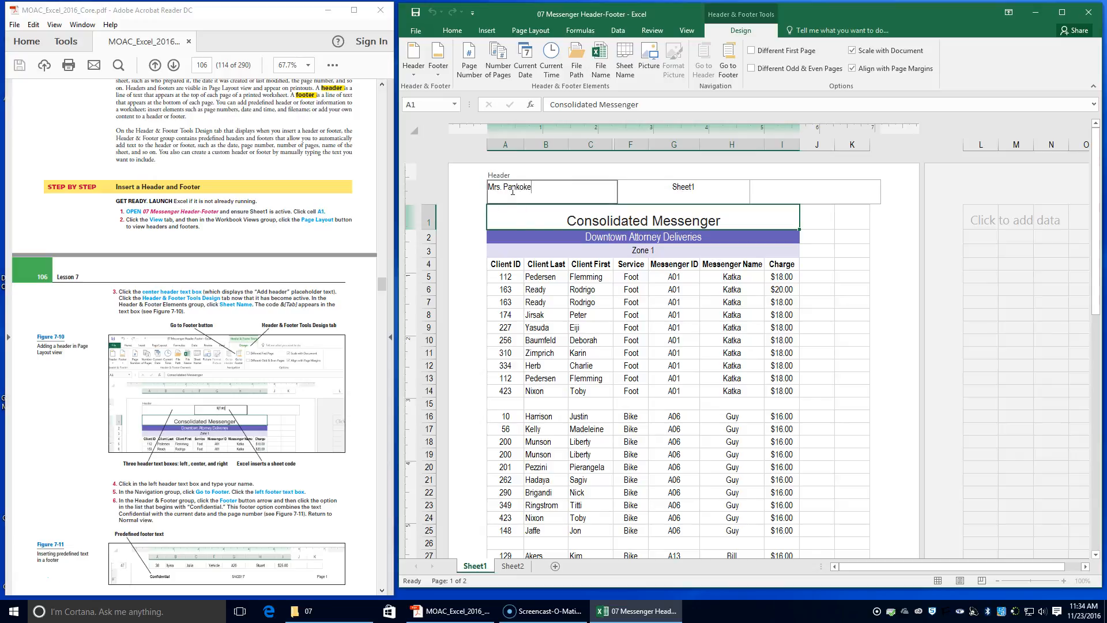
Go to the footer and apply the predefined Centennial Public School Confidential footer with date and page number.
click(726, 74)
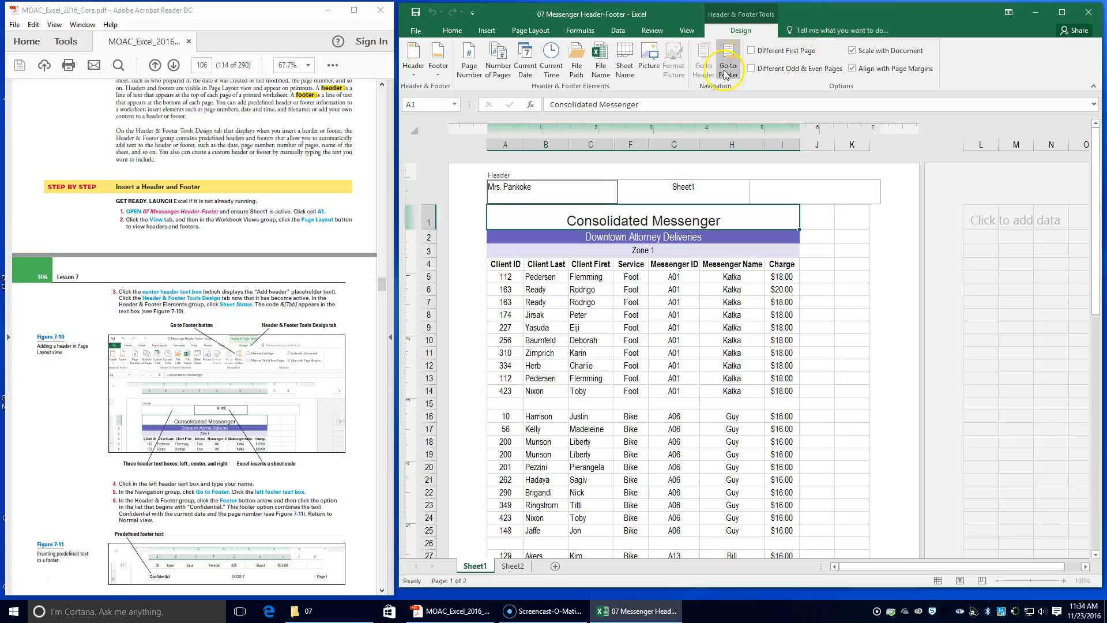
click(726, 73)
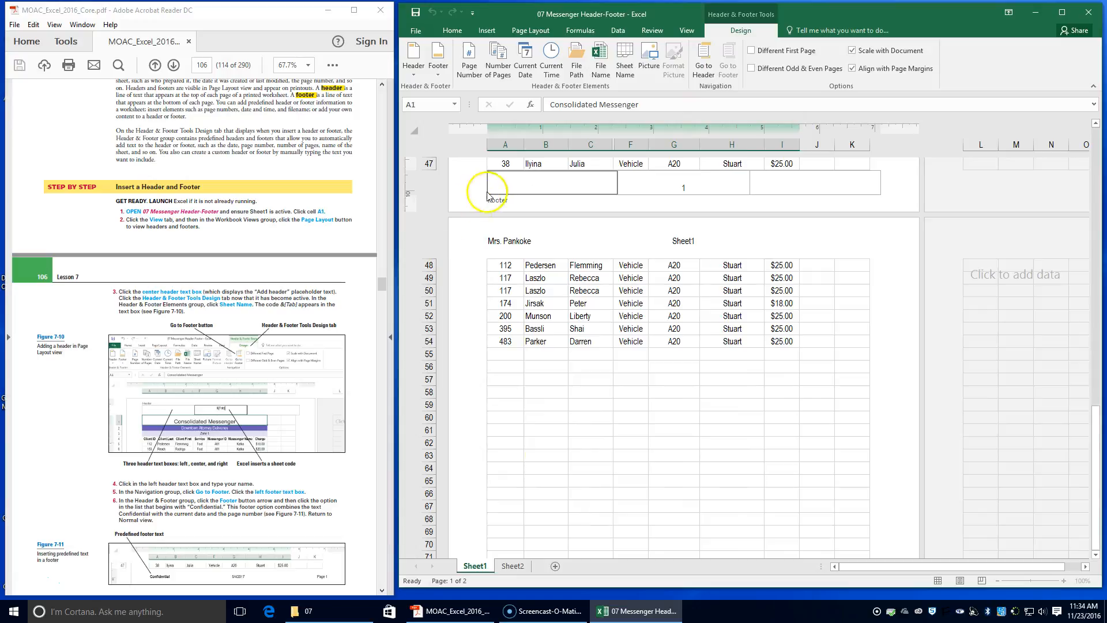
click(504, 176)
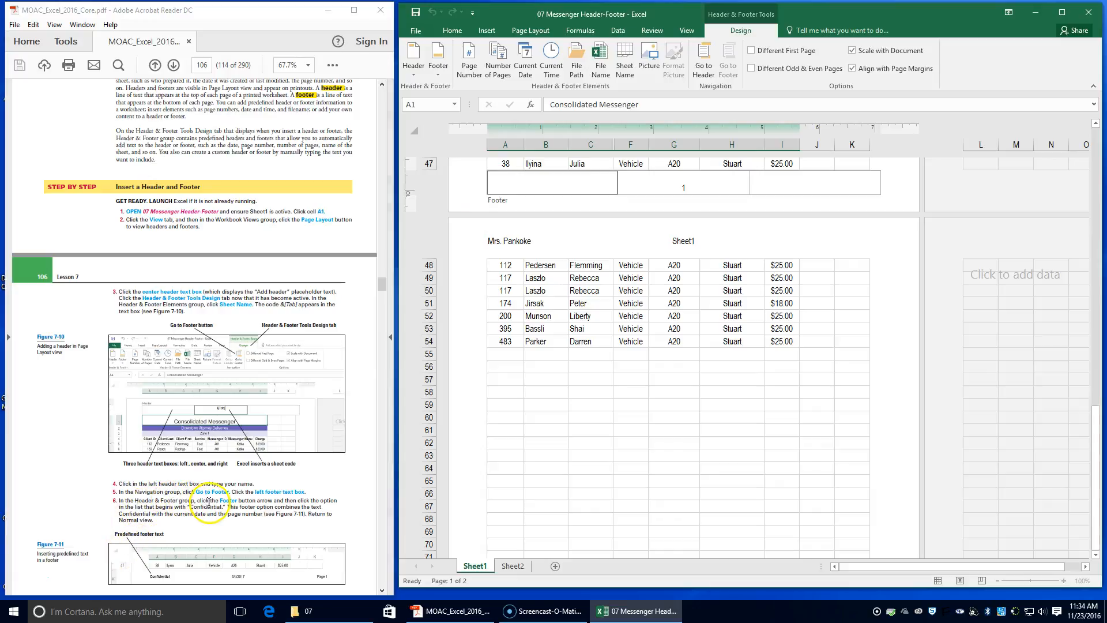
click(439, 74)
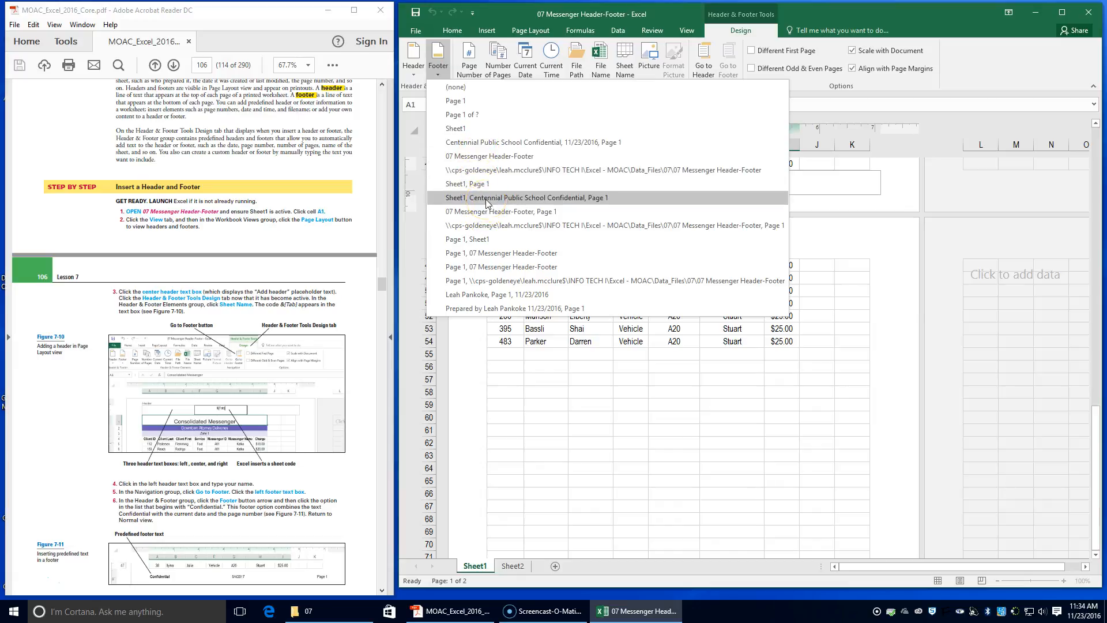
click(503, 144)
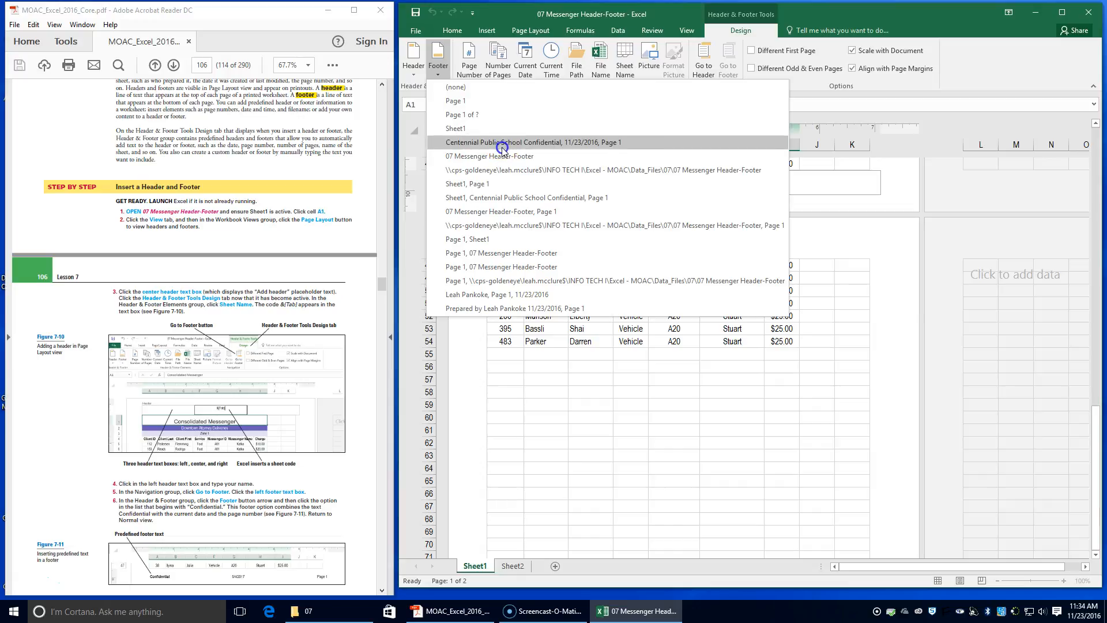
click(502, 146)
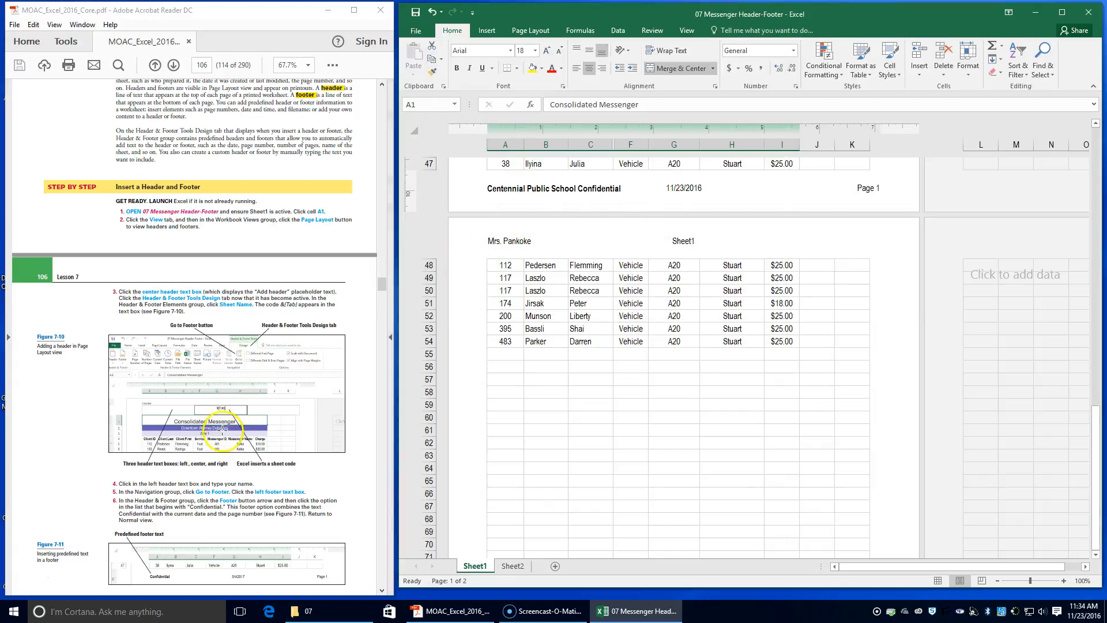
Save the workbook as 07 Messenger Header-Footer Solution in the Lesson 7 folder, then close it.
scroll(194, 436, down, 1)
scroll(194, 436, down, 1)
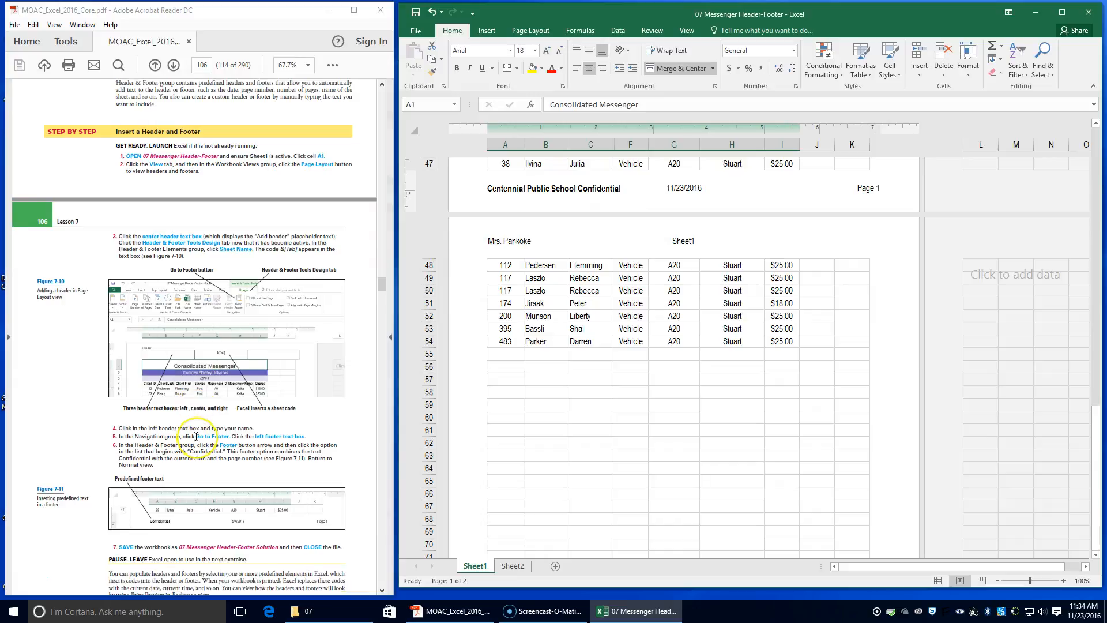
scroll(196, 436, down, 3)
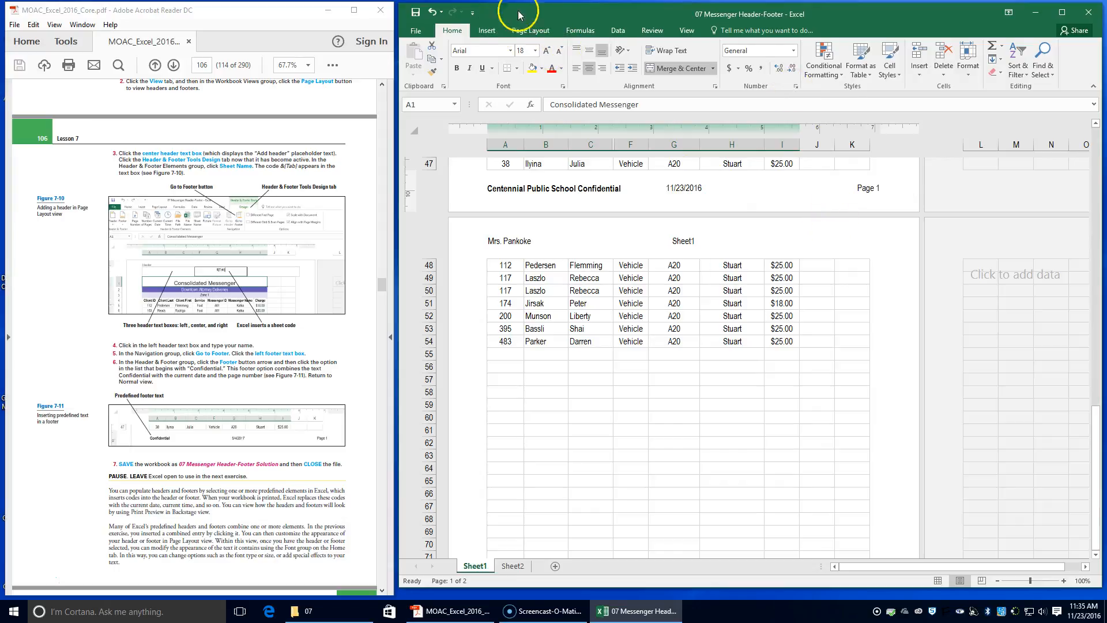
click(421, 32)
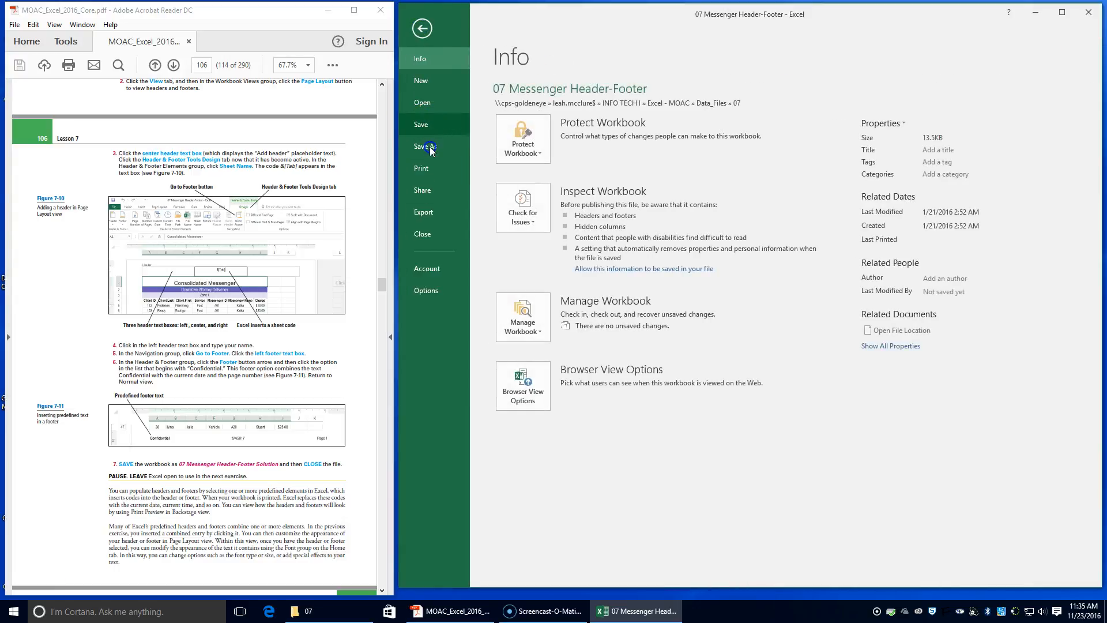
click(428, 150)
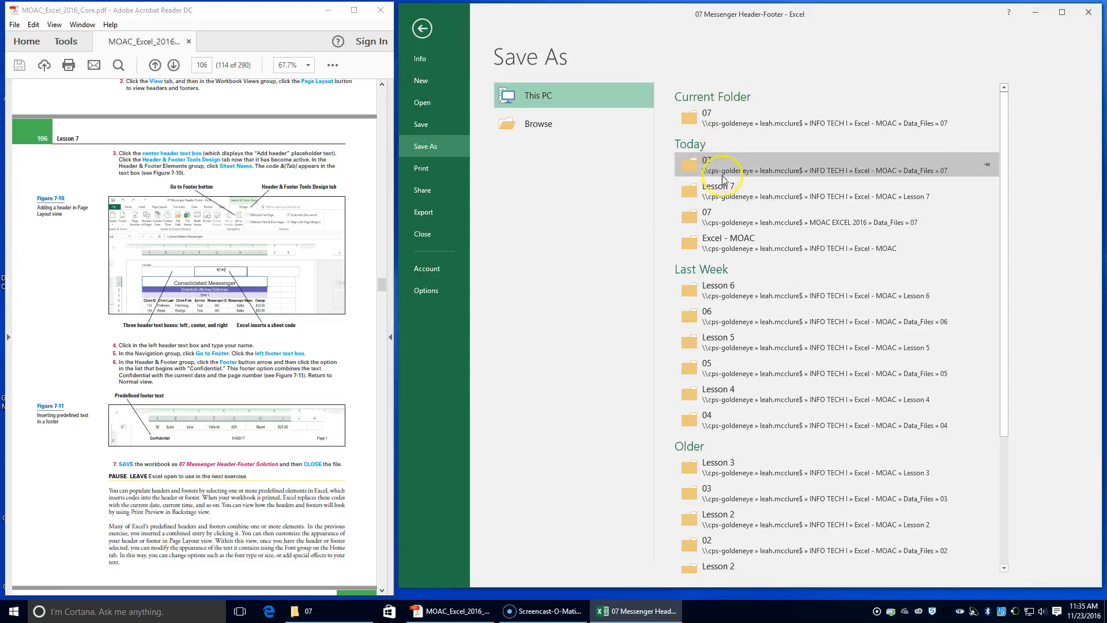
click(710, 190)
click(580, 234)
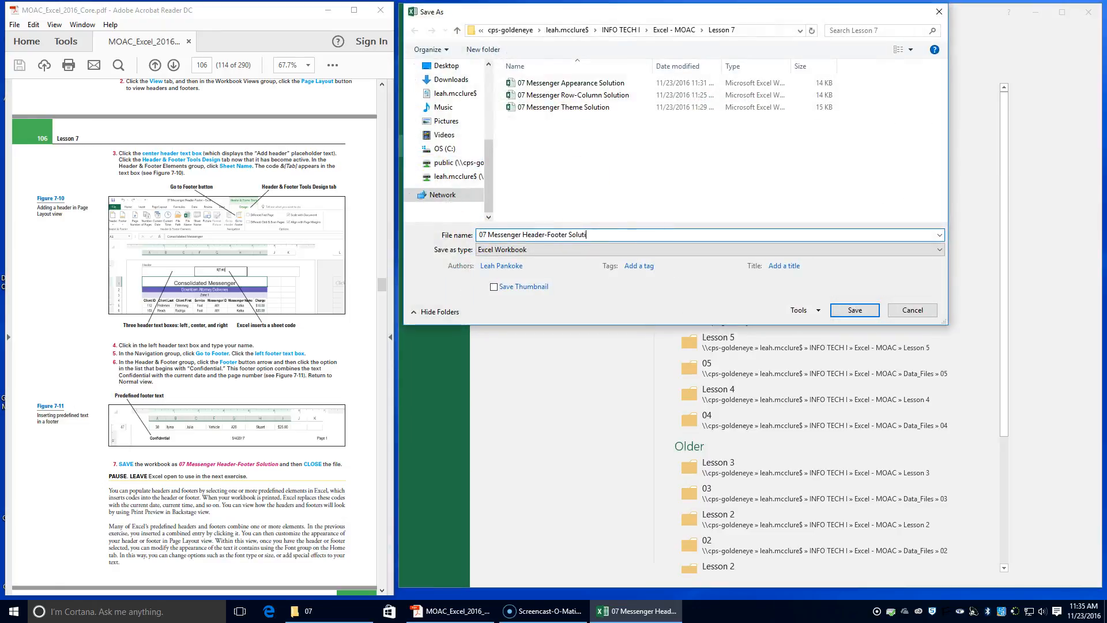
text(Solution)
key(Return)
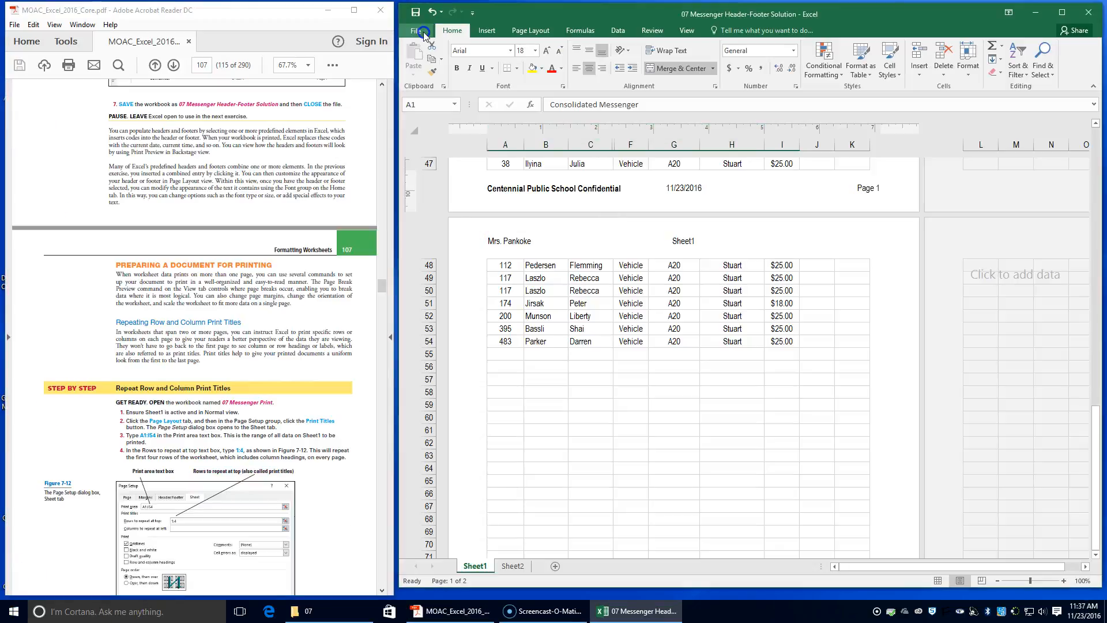
click(416, 30)
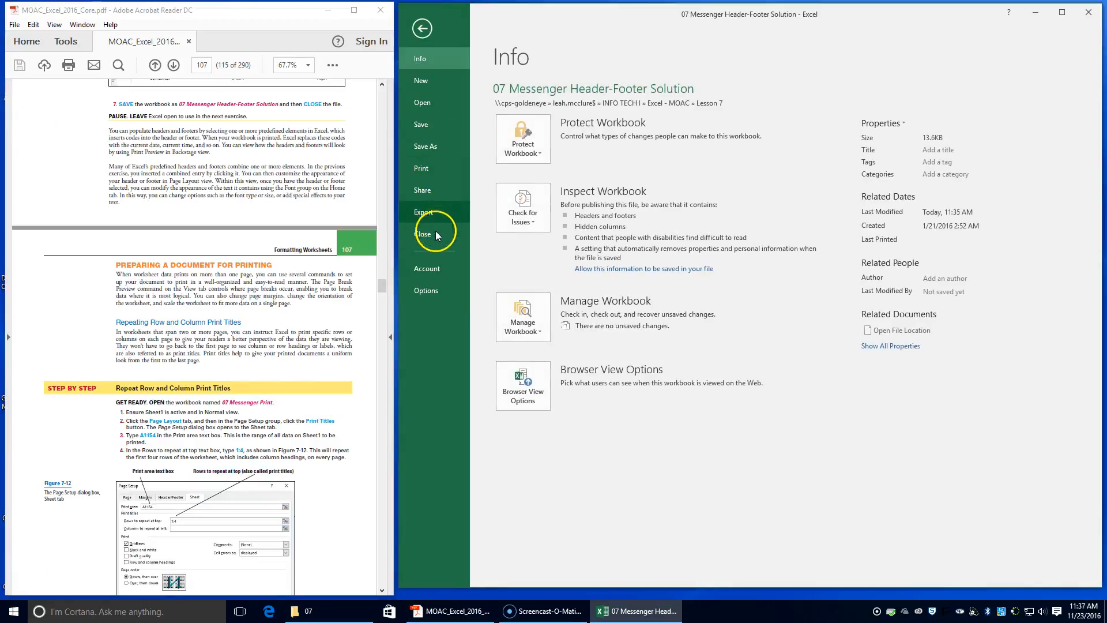
click(435, 233)
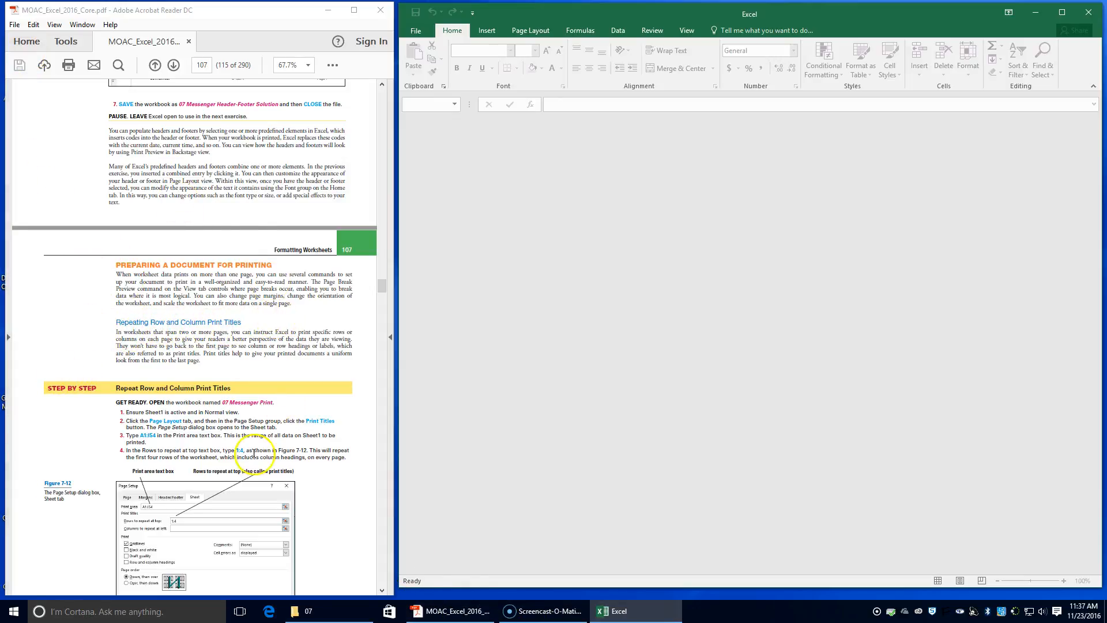
Open the 07 Messenger Print workbook from the 07 data folder and enable editing.
click(321, 617)
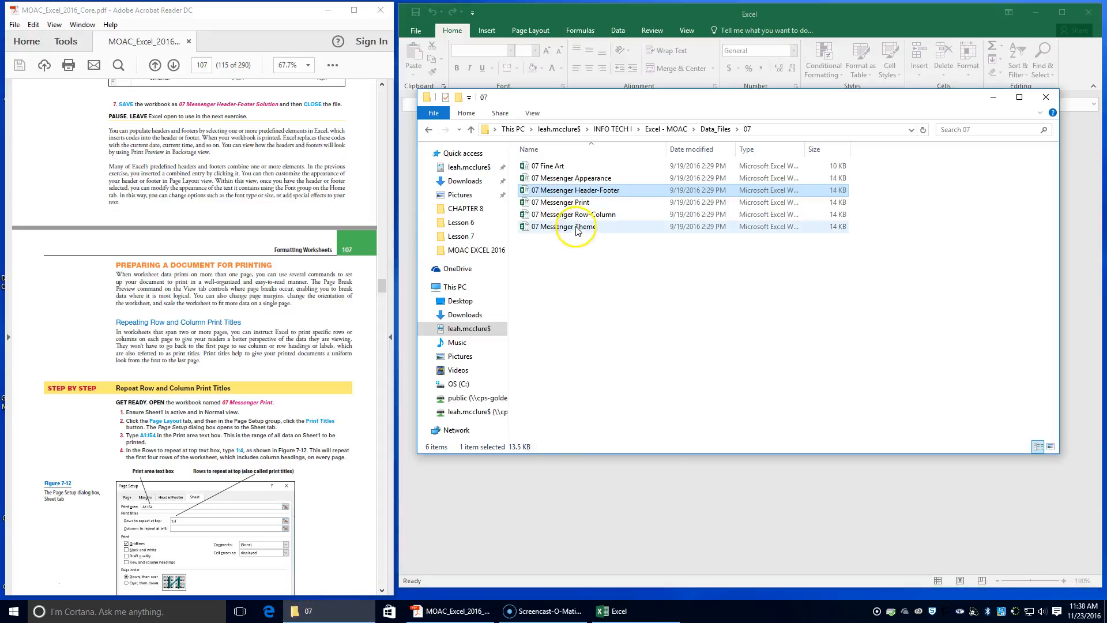
click(576, 190)
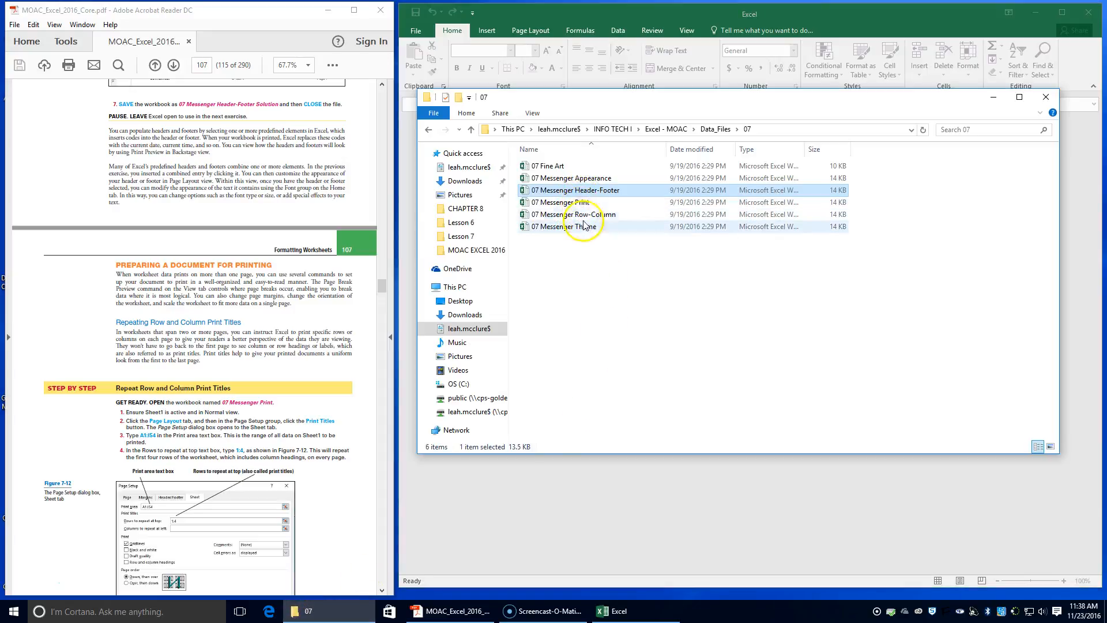
double_click(579, 203)
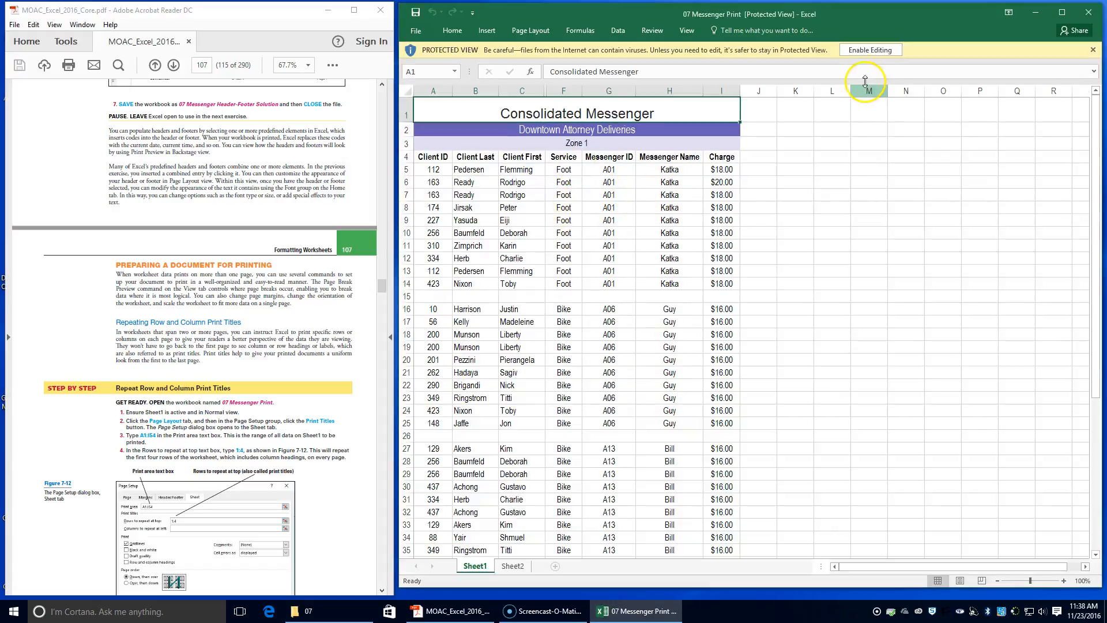
click(869, 50)
drag(577, 45, 882, 23)
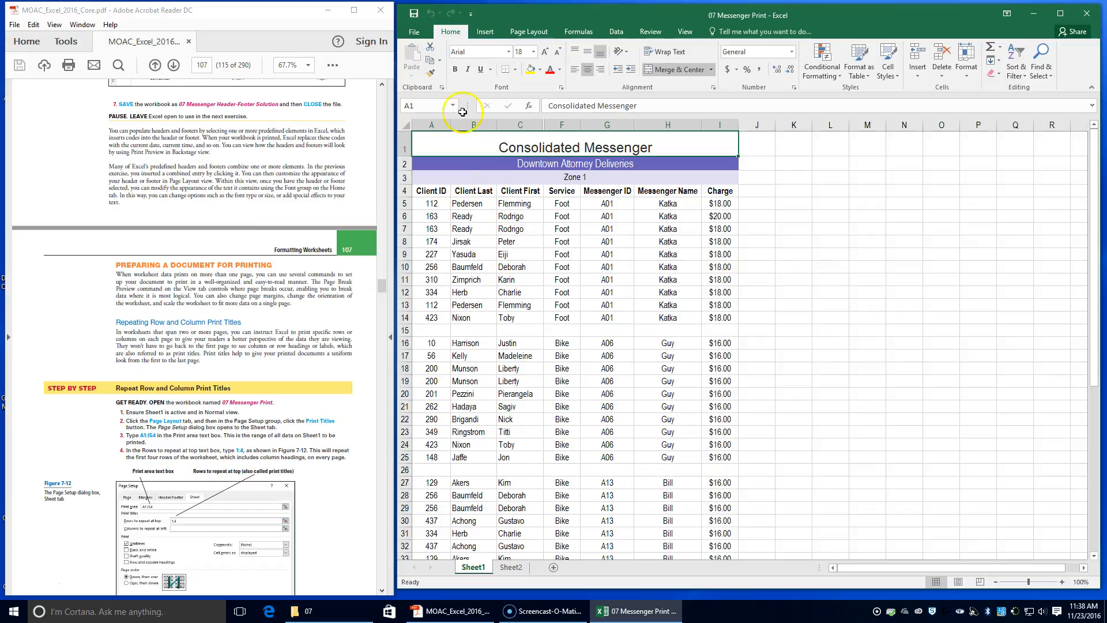
In Page Setup, set the print area to A1:I54 and rows to repeat at top to 1:4.
click(682, 29)
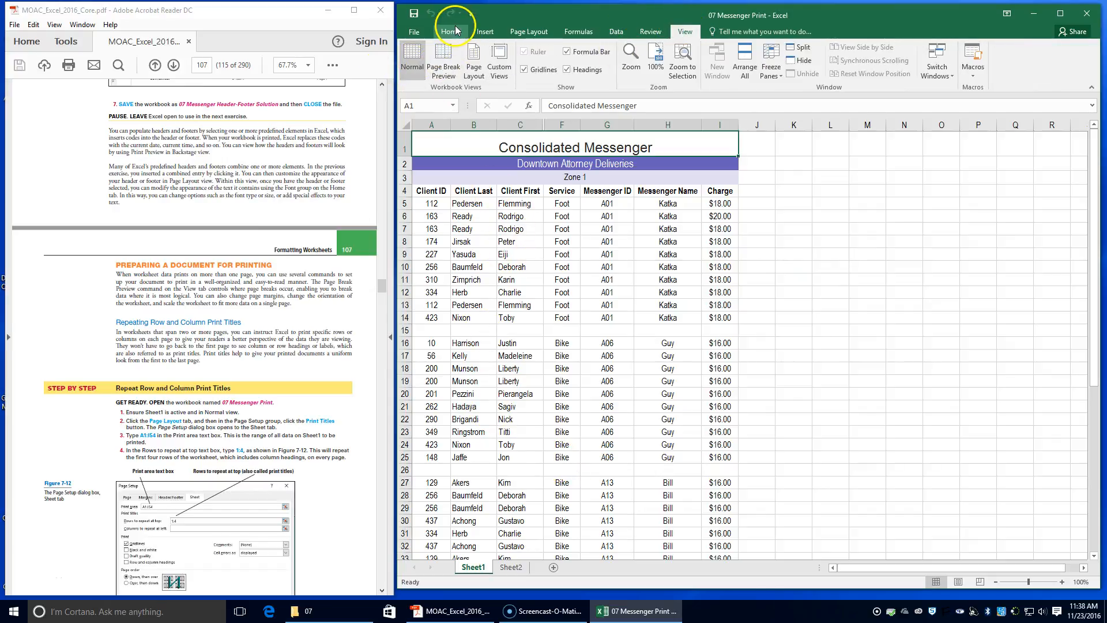
click(531, 31)
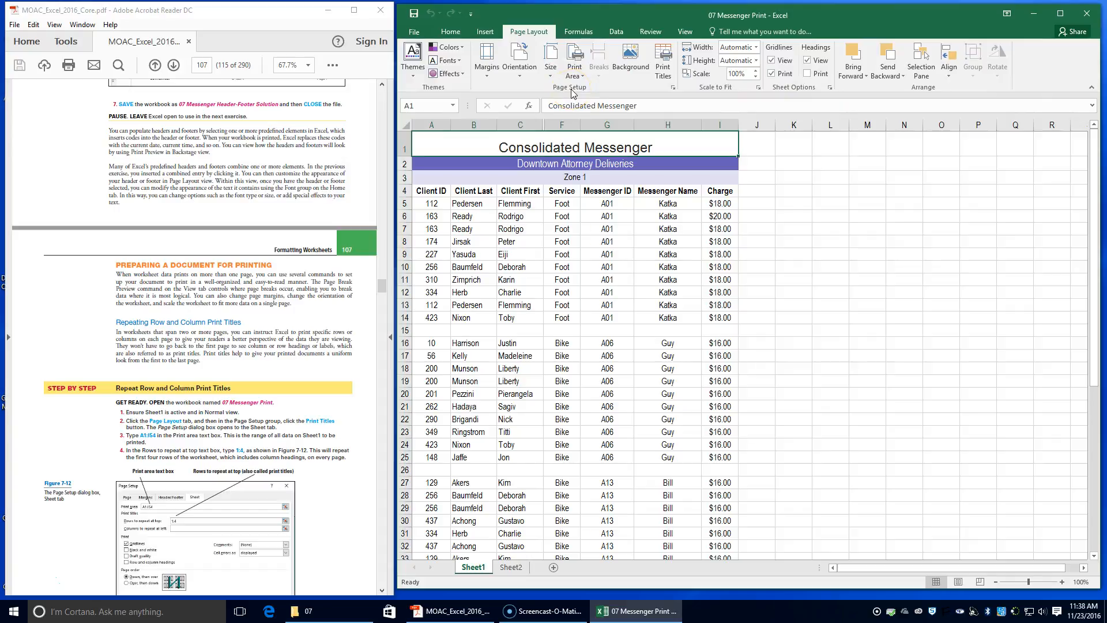
click(666, 69)
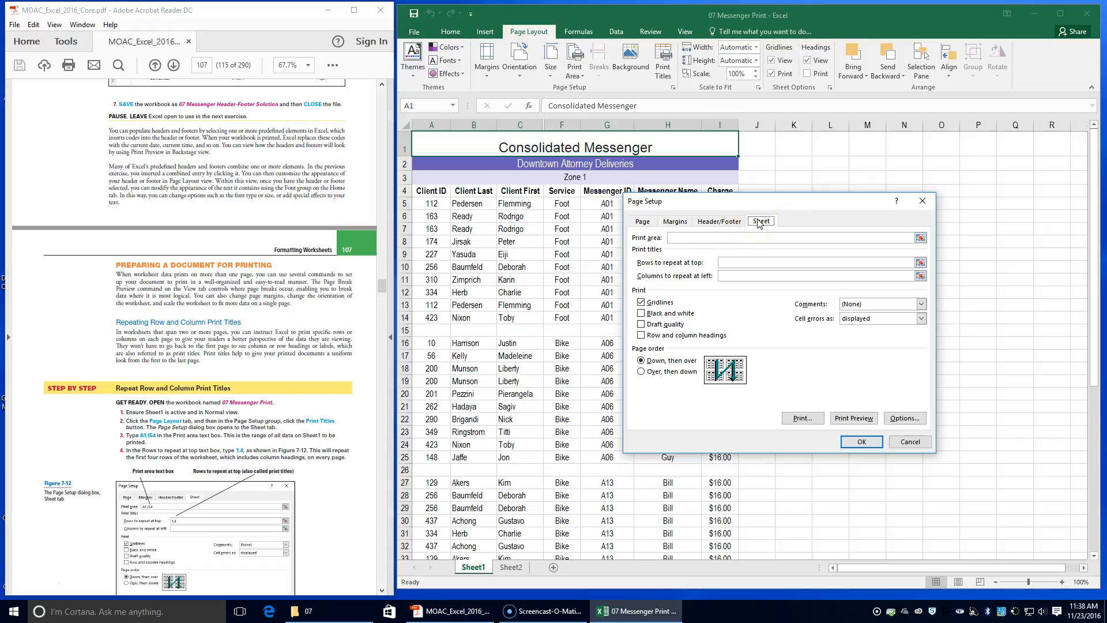
click(733, 238)
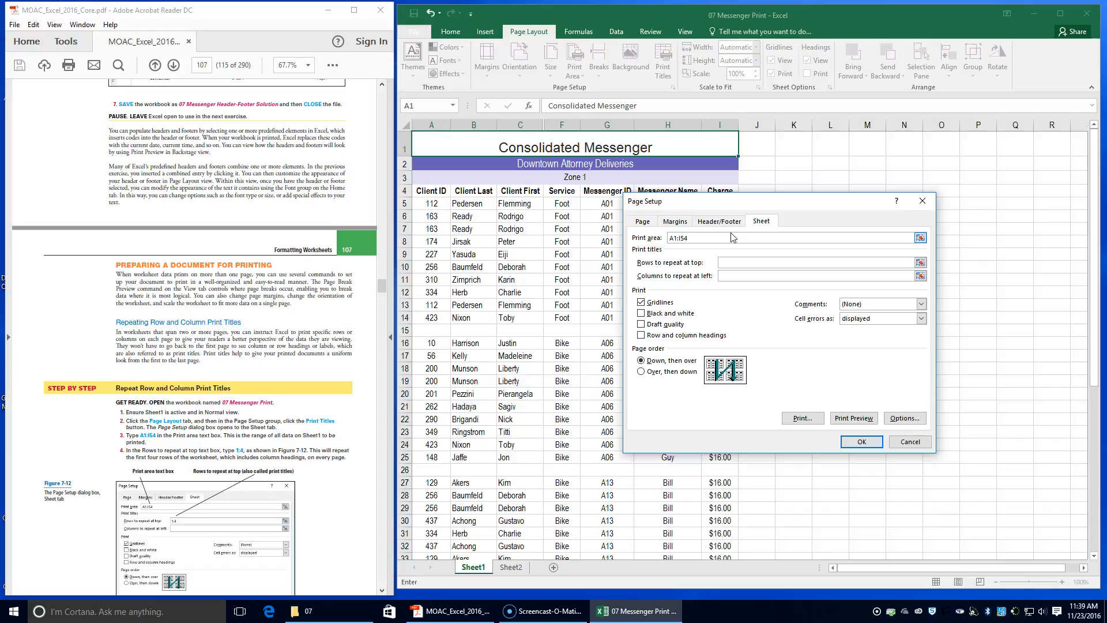
click(740, 263)
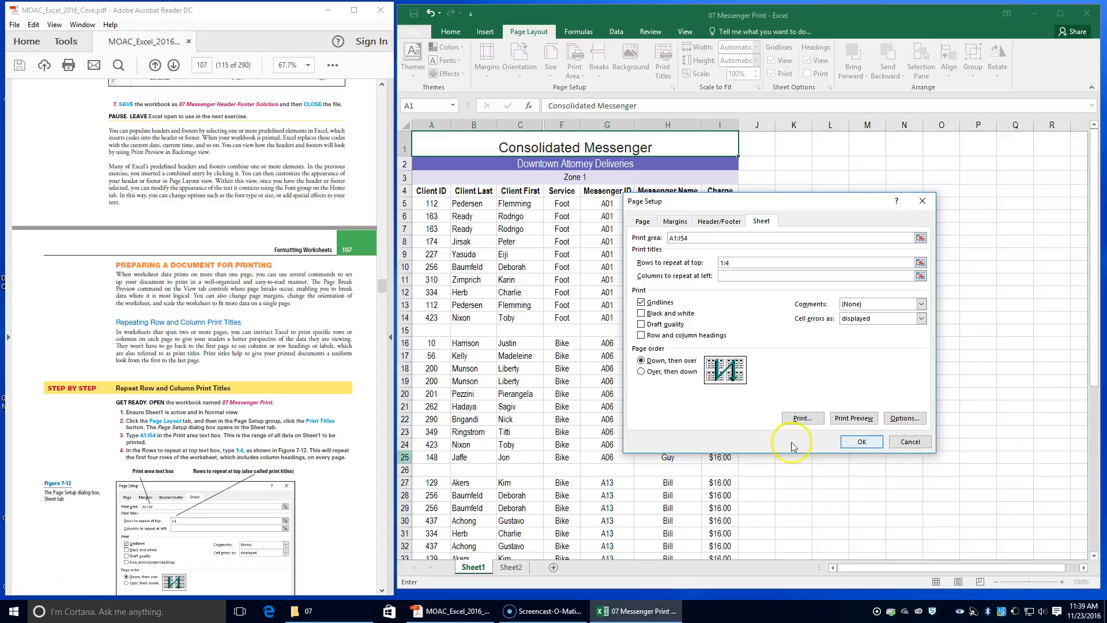
scroll(245, 506, down, 3)
scroll(245, 507, down, 2)
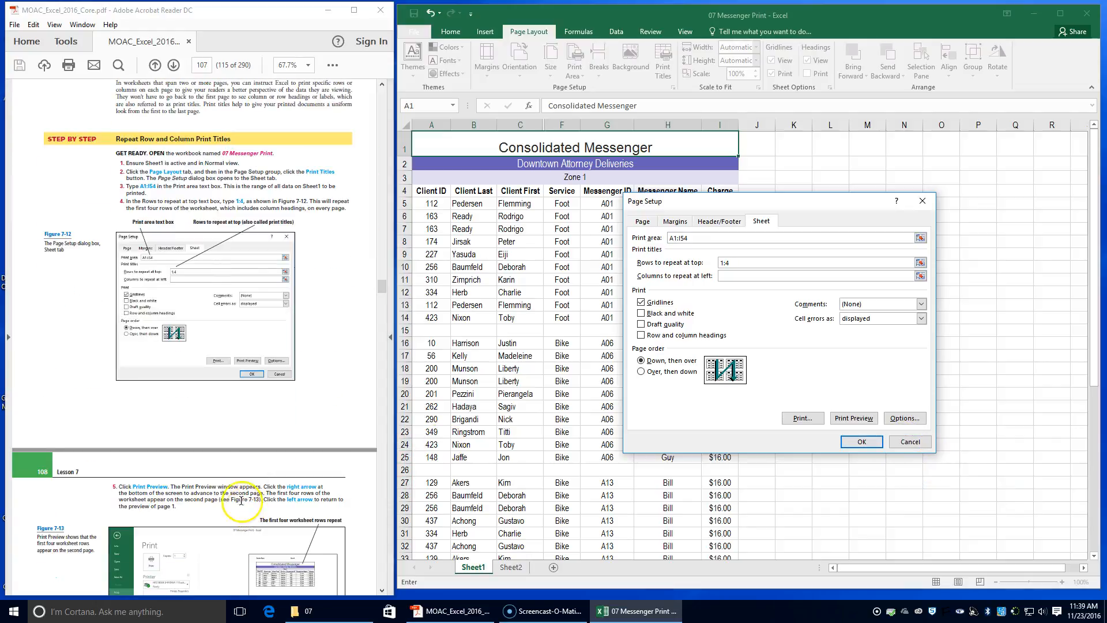
Preview the printout, paging between page 1 and page 2 to check the repeated title rows.
click(854, 418)
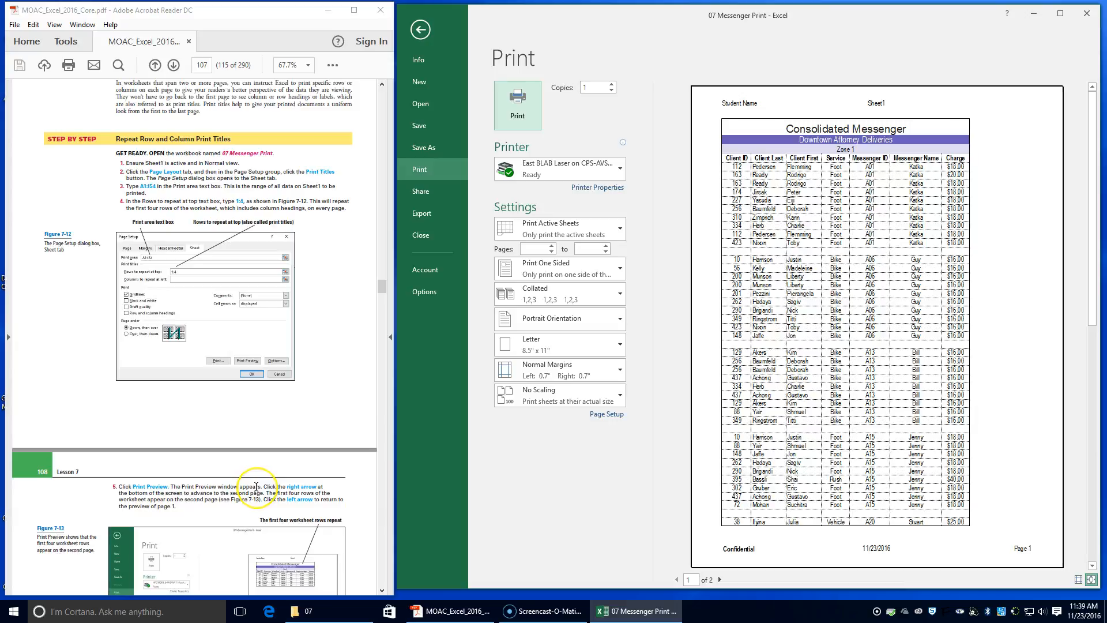
scroll(256, 487, down, 1)
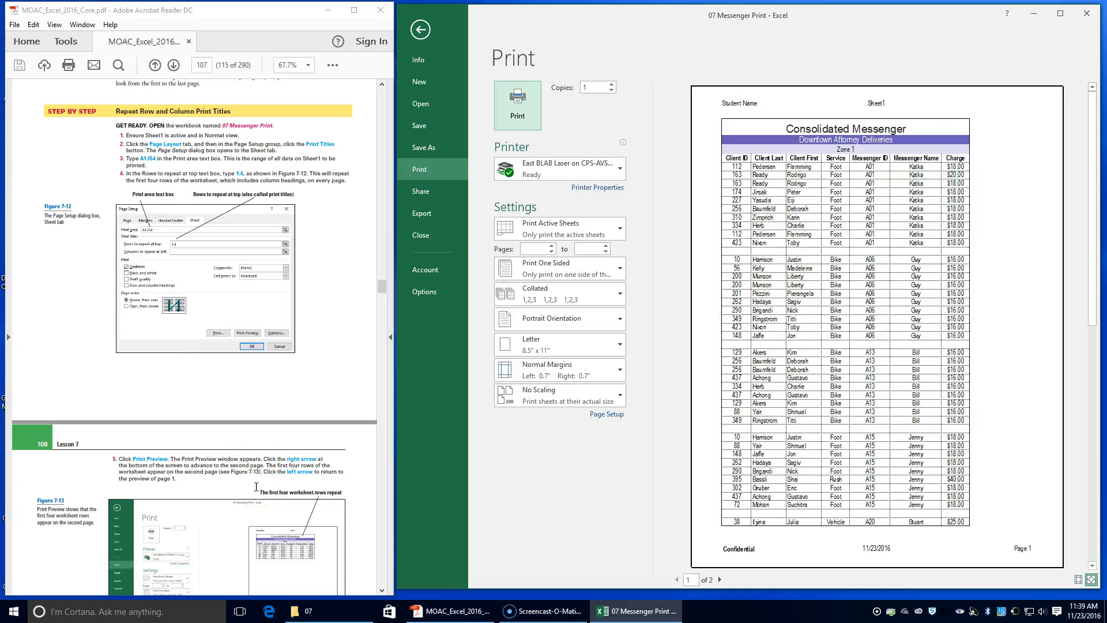
click(719, 579)
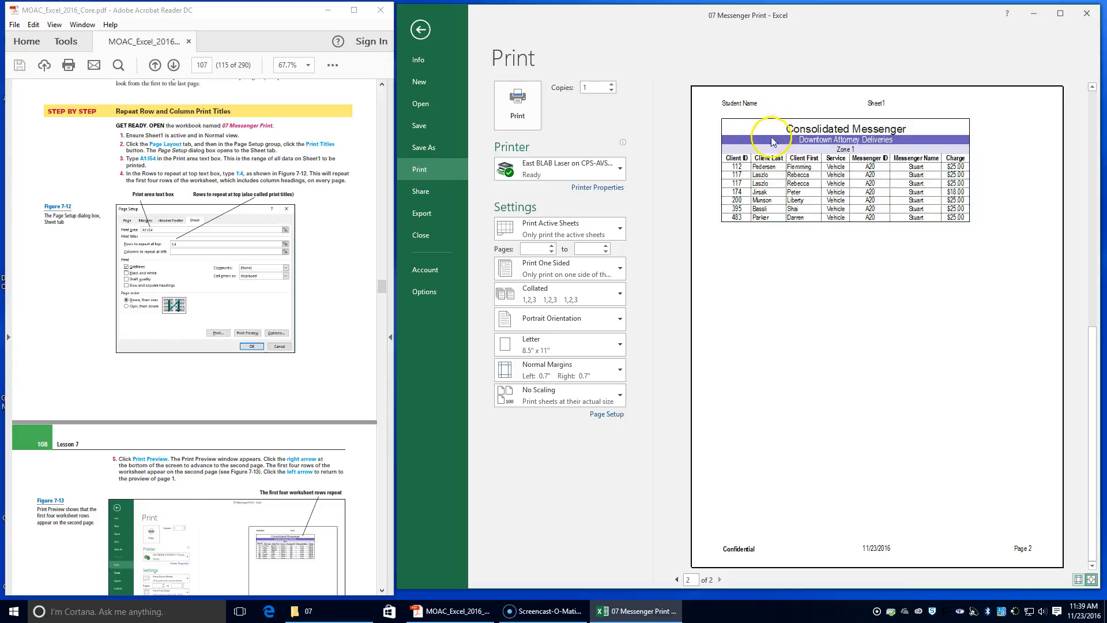
click(676, 582)
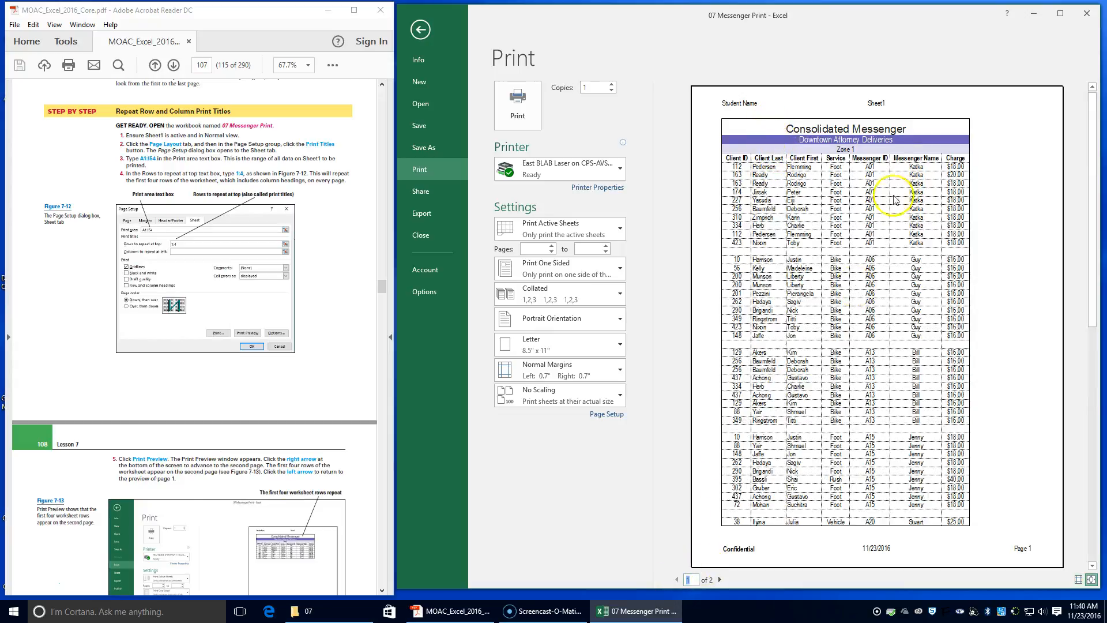
scroll(155, 504, down, 5)
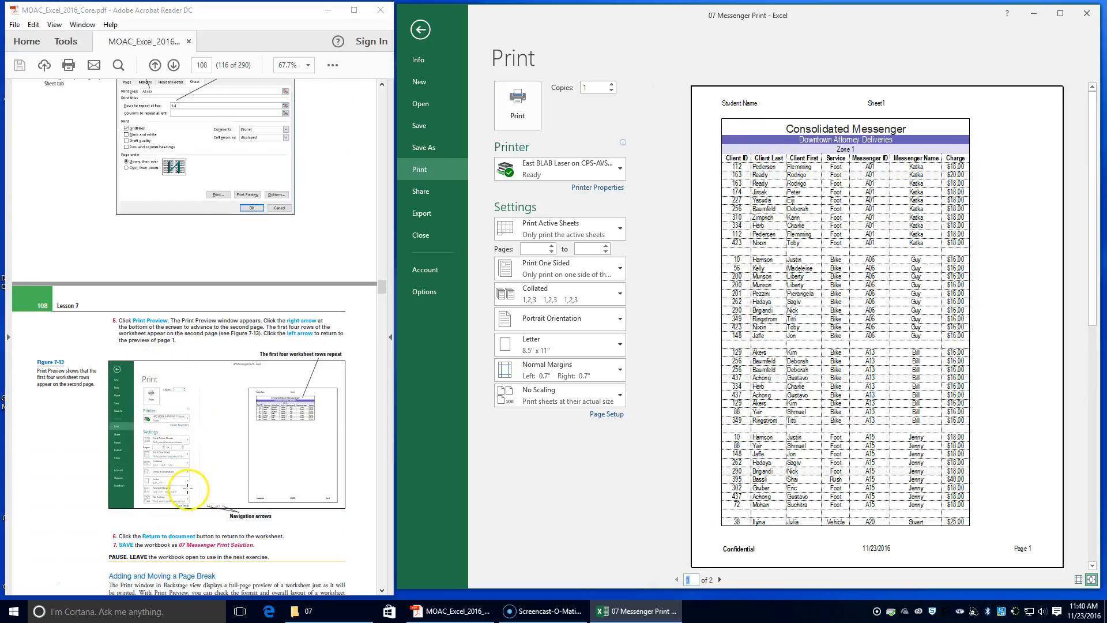
scroll(190, 488, down, 1)
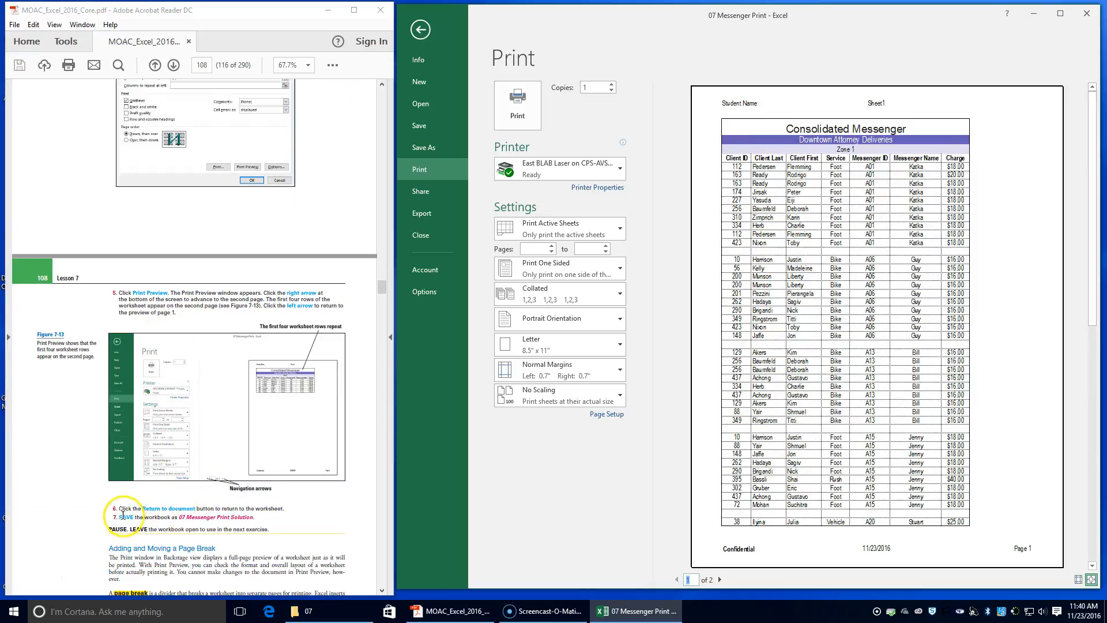
click(424, 36)
click(417, 35)
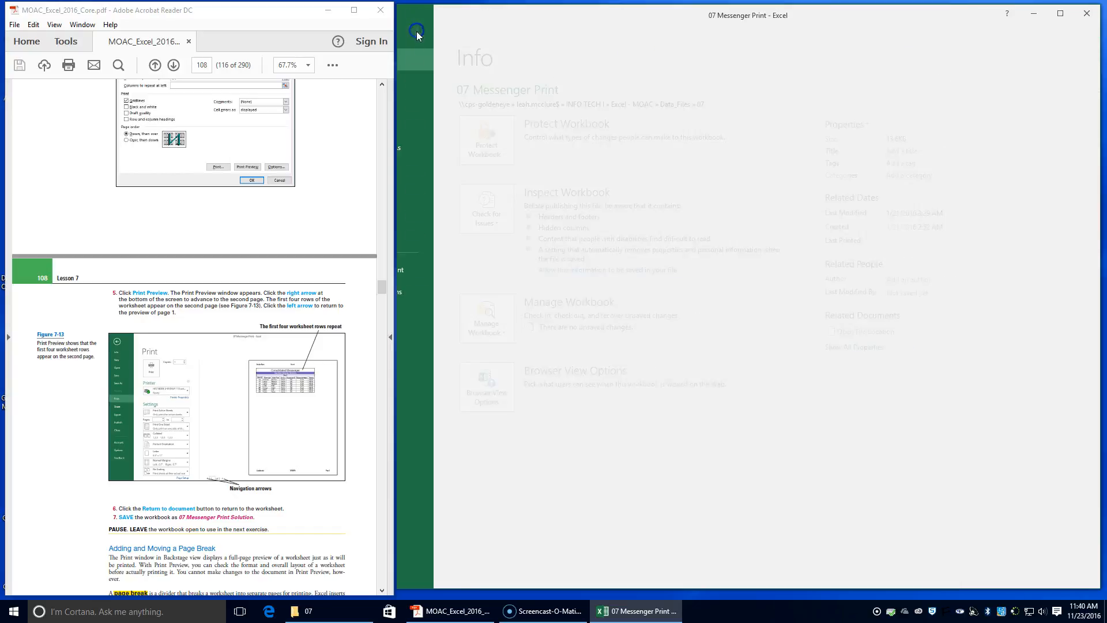
Save the workbook as 07 Messenger Print Solution in the Lesson 7 folder.
click(421, 151)
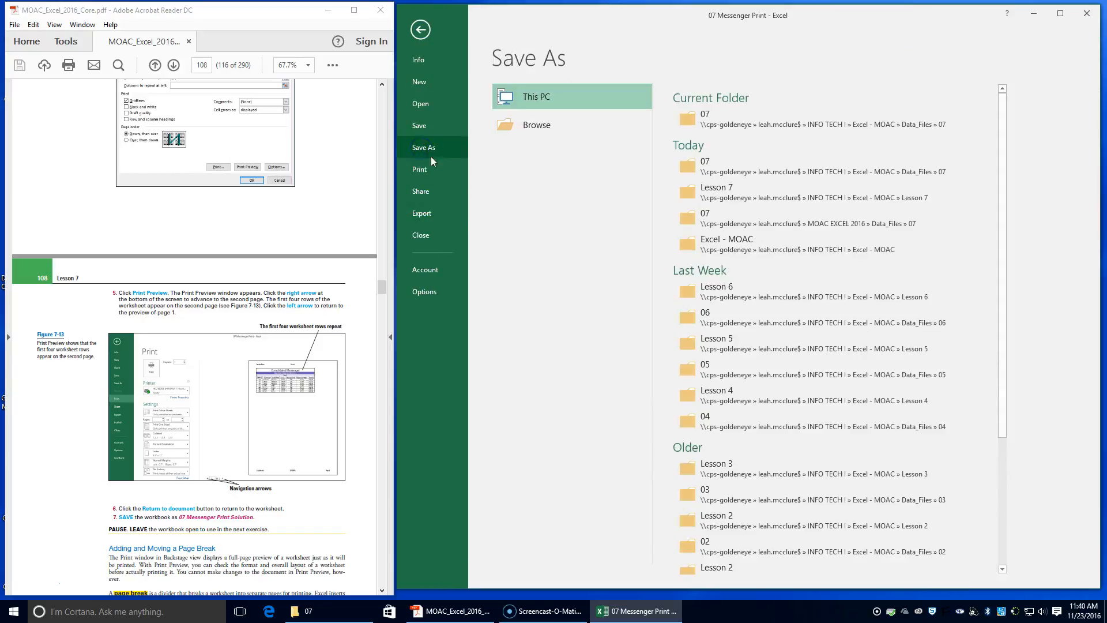
click(702, 194)
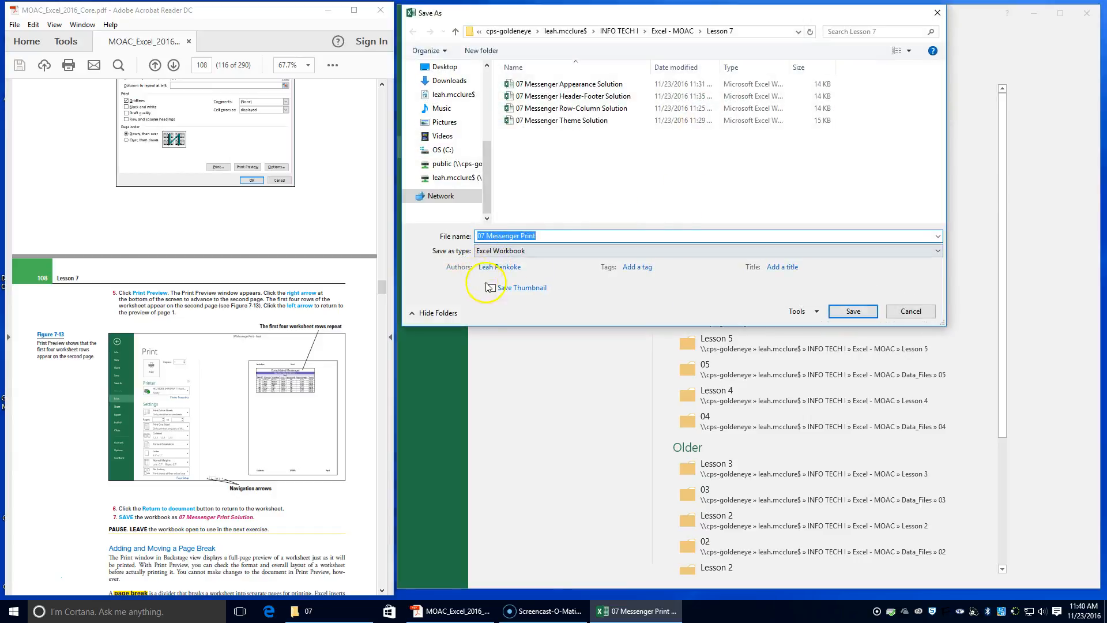
click(561, 234)
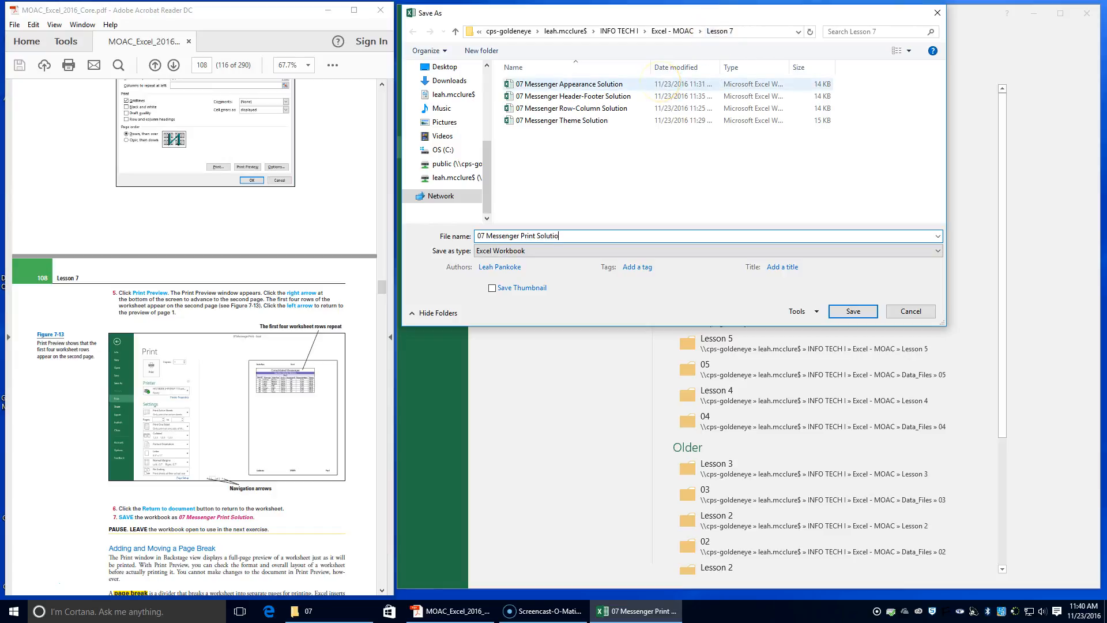
key(Return)
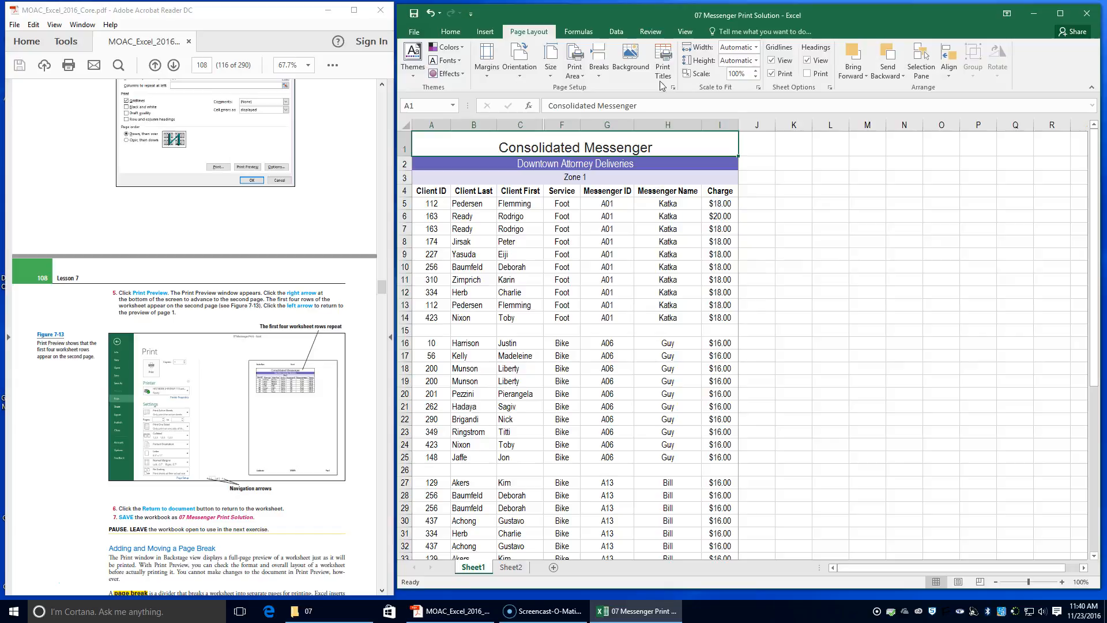
Switch the worksheet to Page Break Preview.
scroll(231, 453, down, 4)
scroll(234, 456, up, 2)
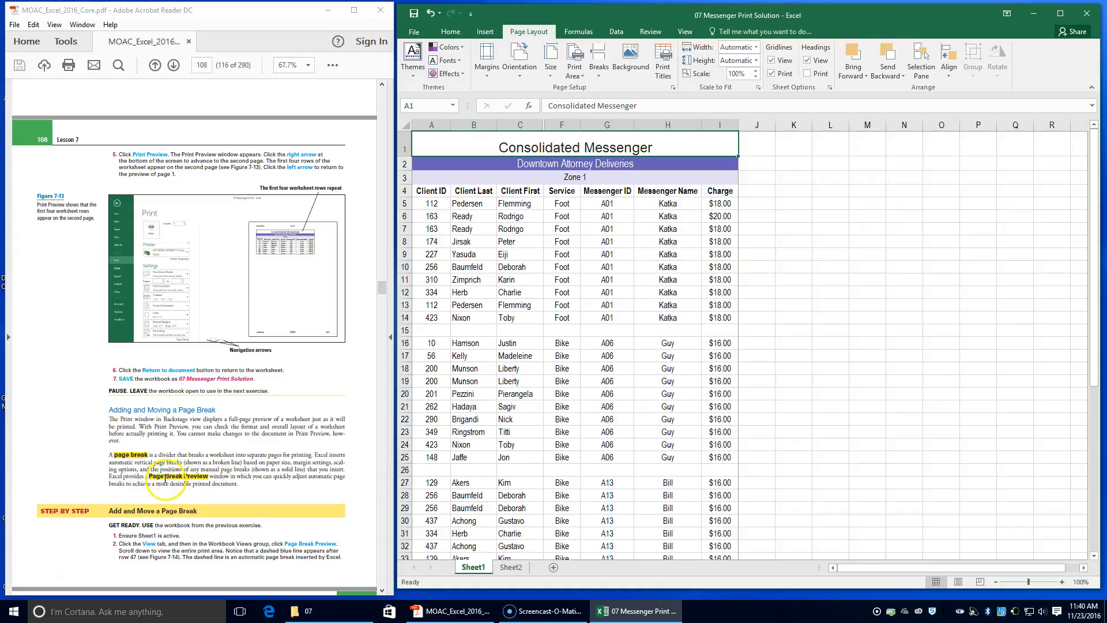
scroll(162, 479, down, 1)
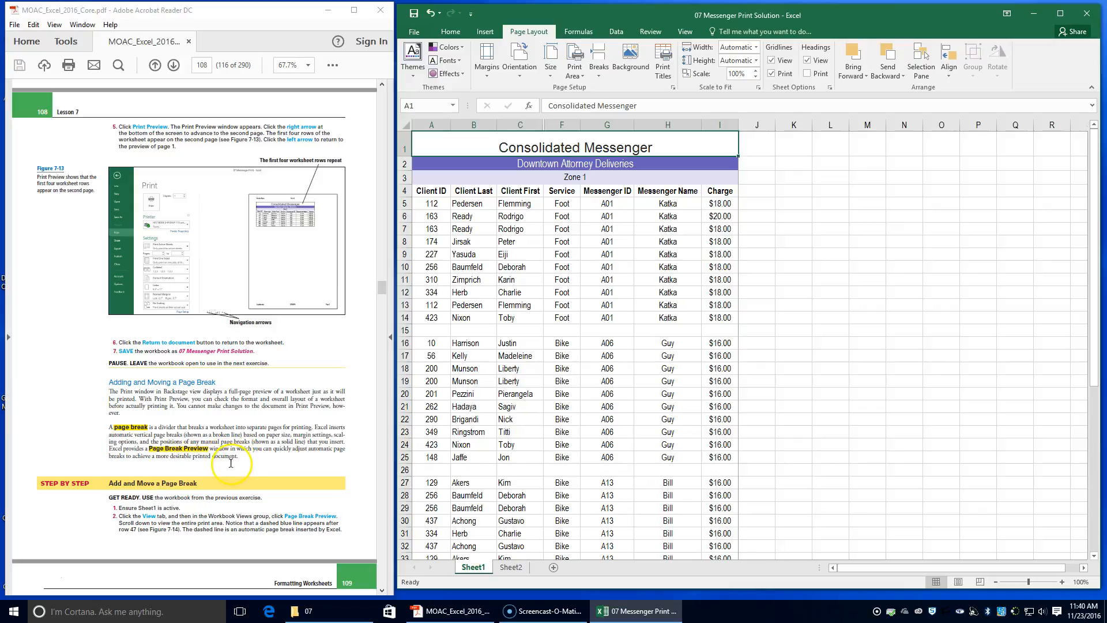
scroll(231, 463, down, 1)
scroll(226, 465, down, 1)
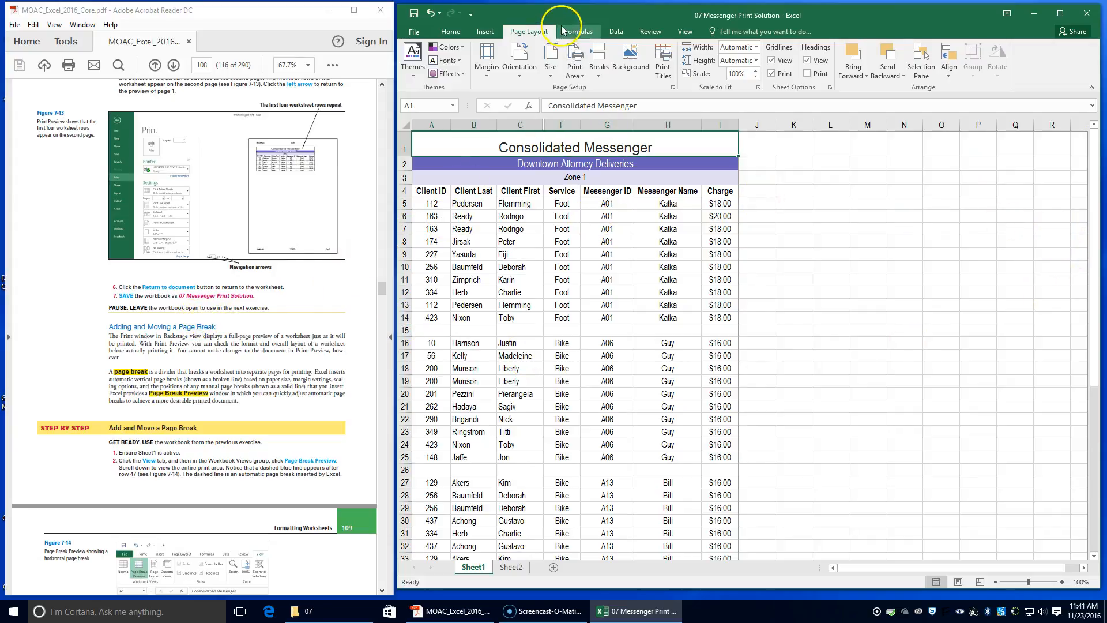
click(682, 33)
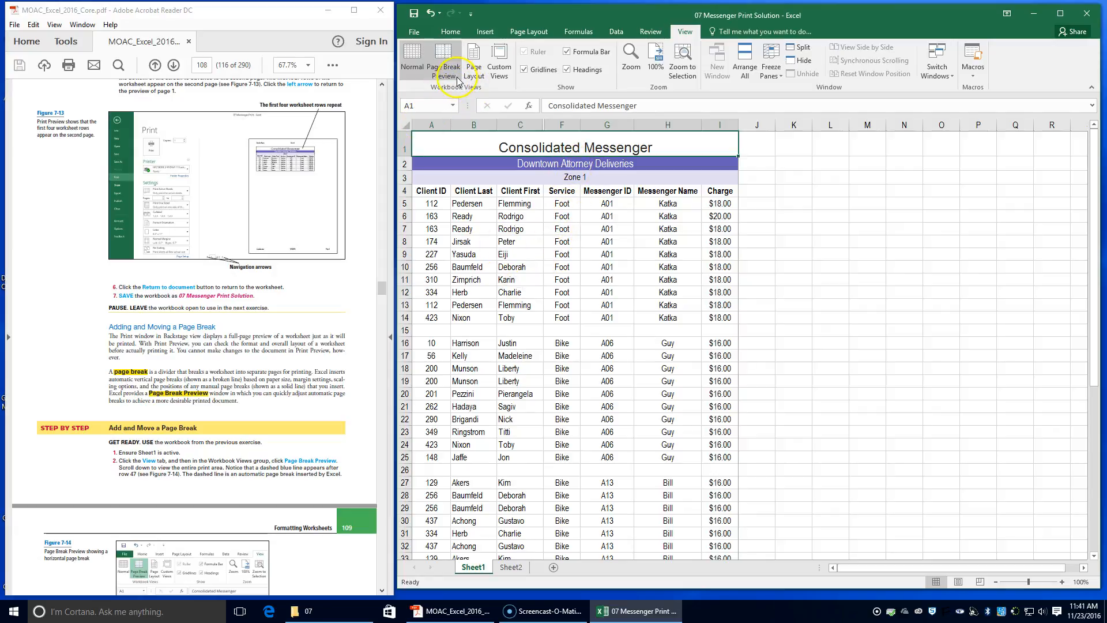
click(445, 60)
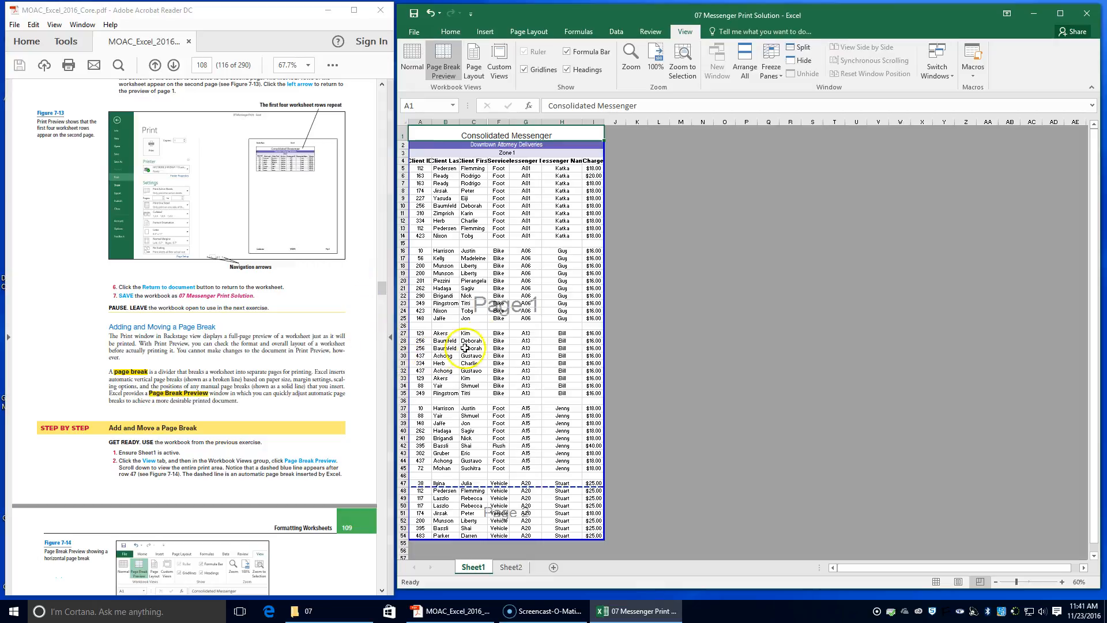
scroll(496, 327, down, 3)
scroll(497, 322, up, 3)
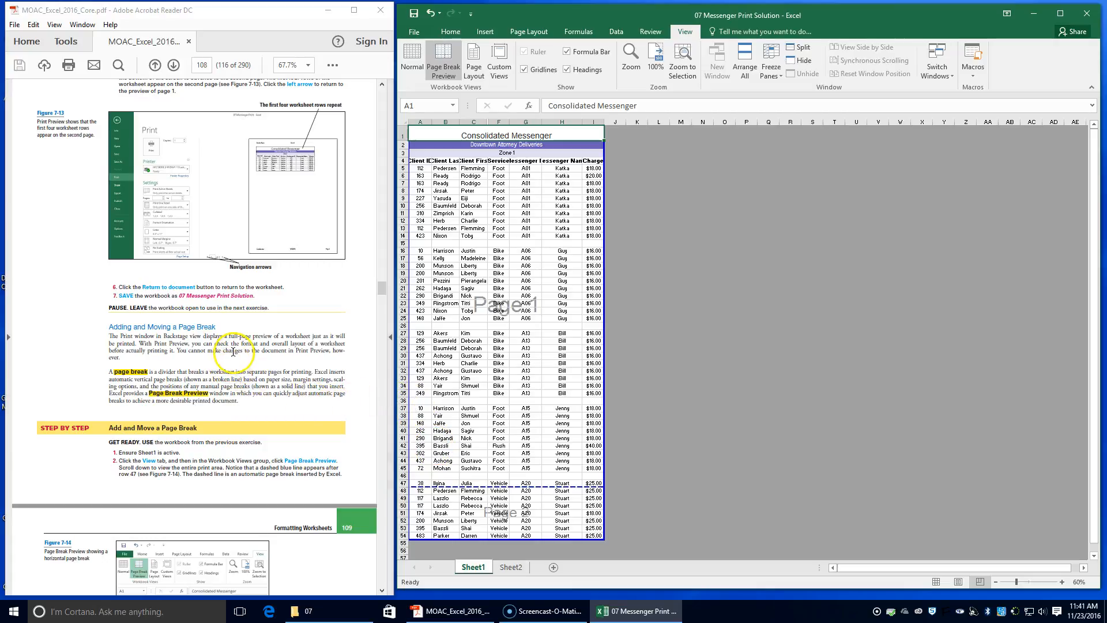
Drag the automatic page break upward so it sits just below row 46, making it a manual break.
scroll(233, 350, down, 5)
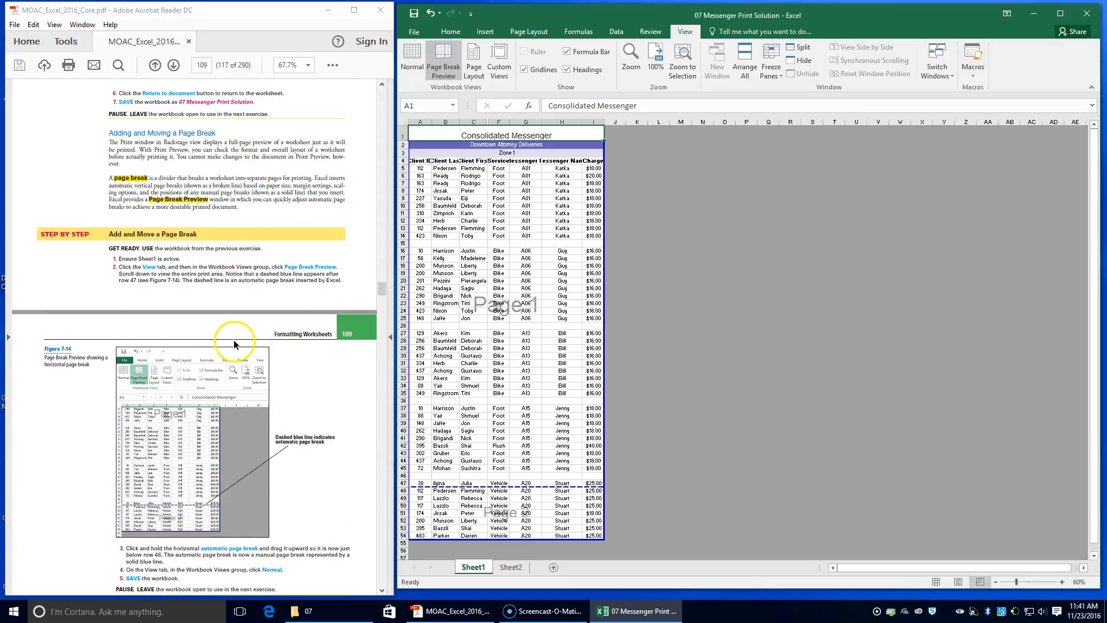
scroll(234, 340, down, 2)
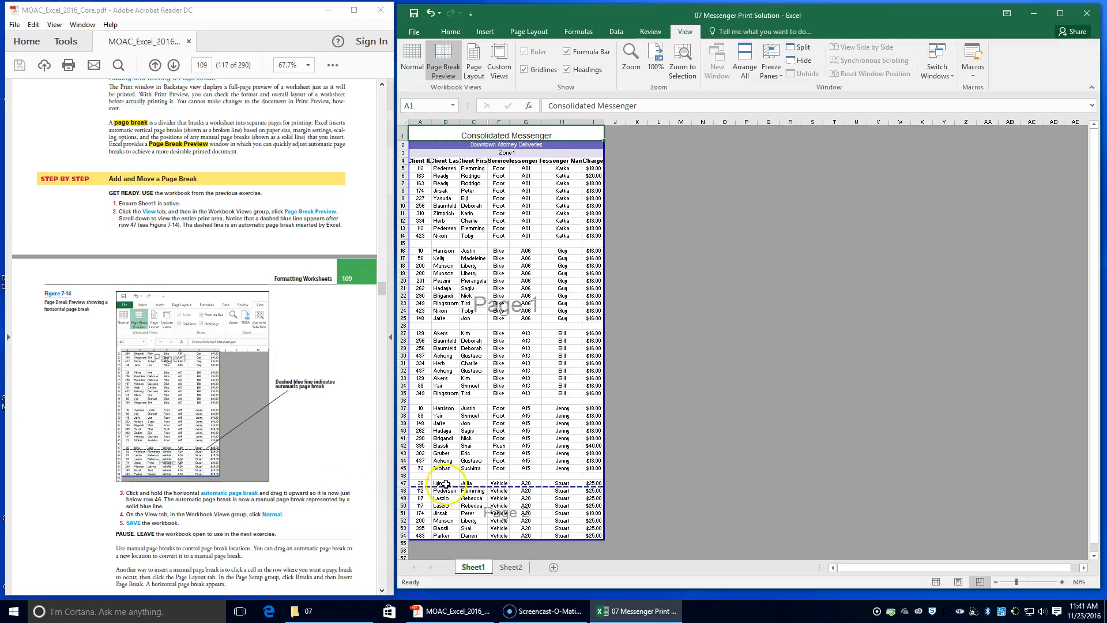
drag(448, 486, 451, 481)
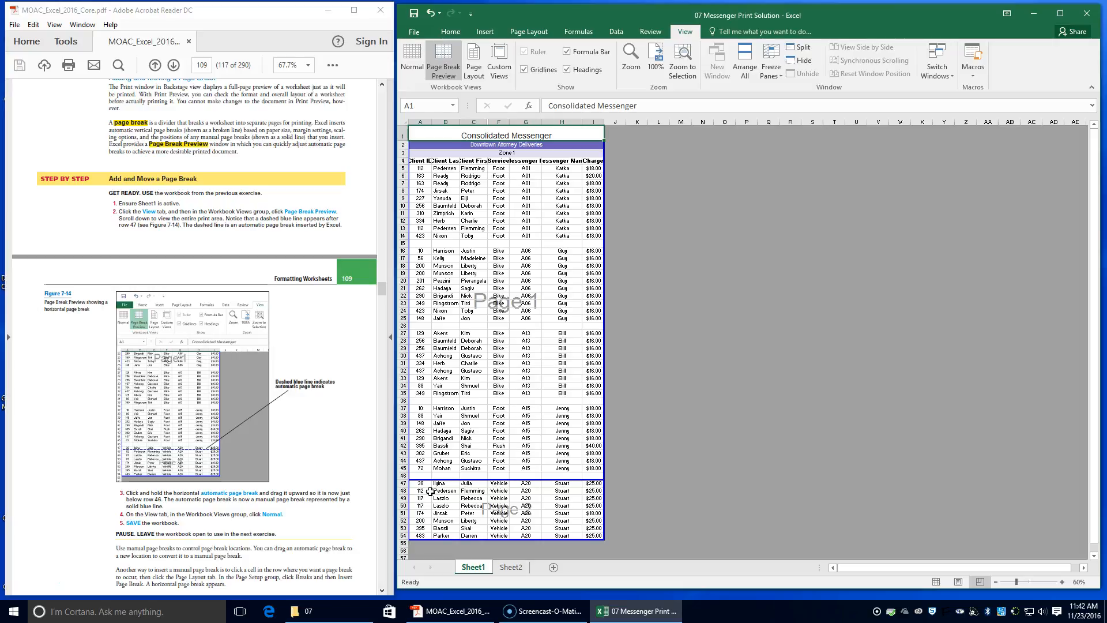
Return the worksheet to Normal view and save the workbook.
click(424, 68)
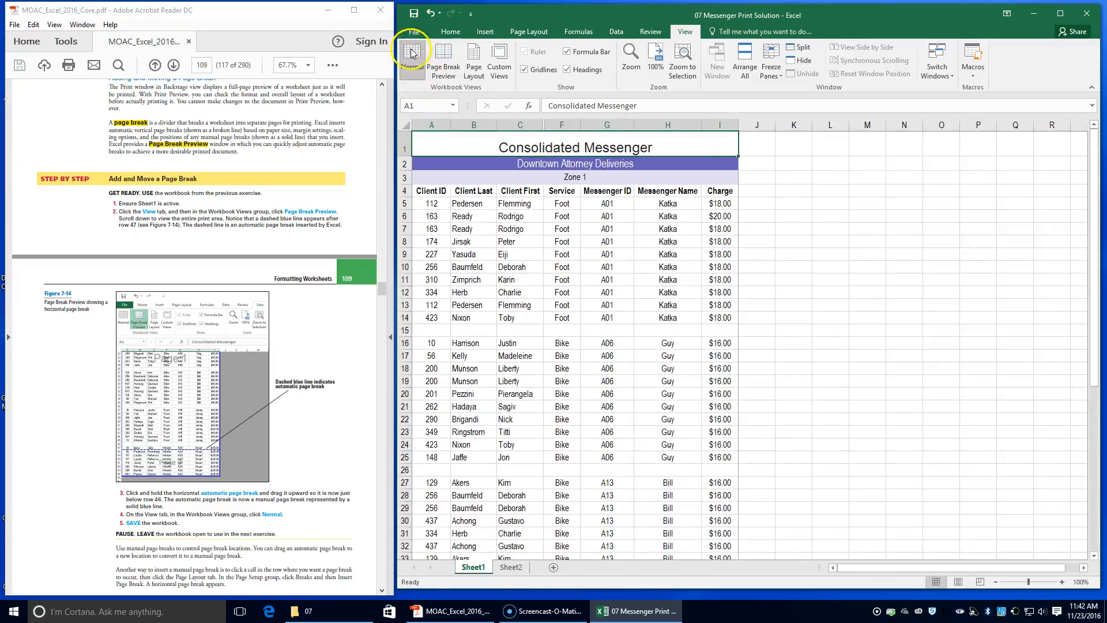
click(415, 14)
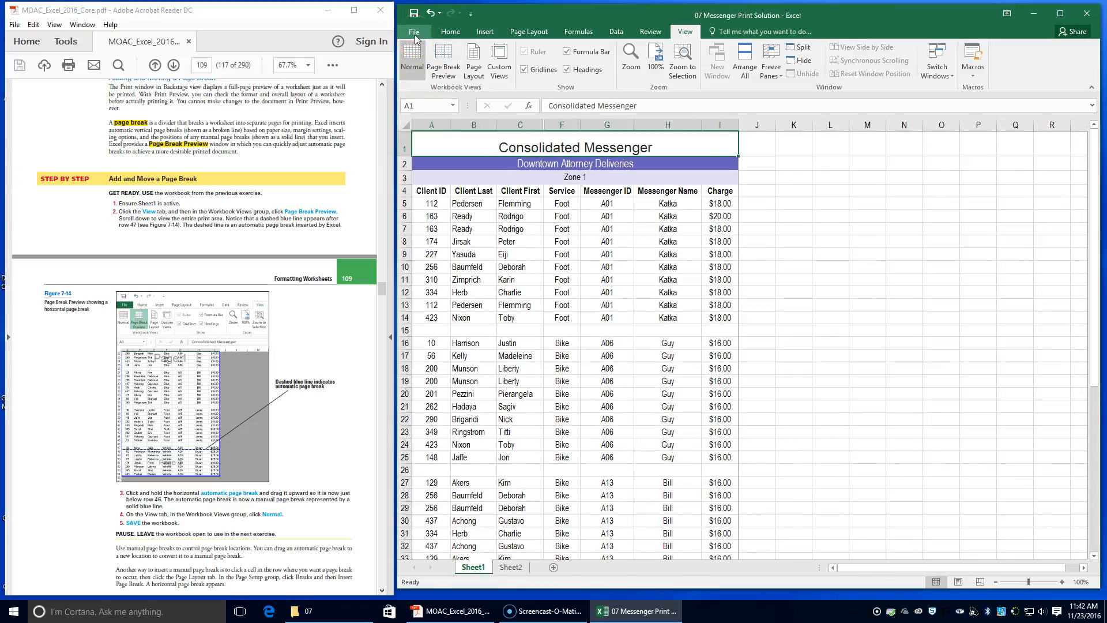
click(414, 32)
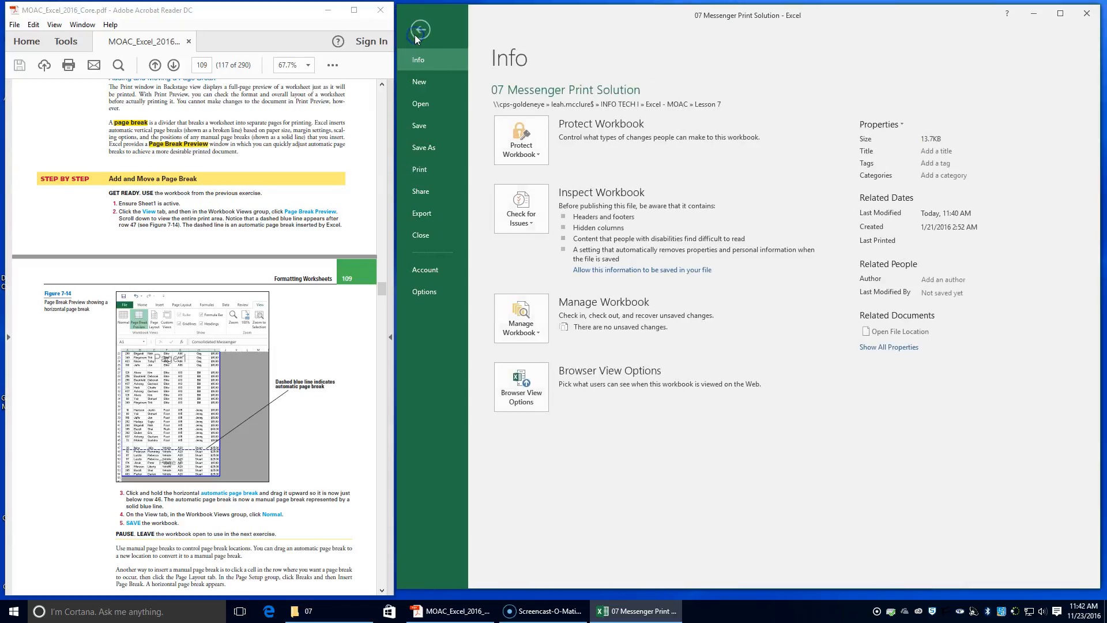
click(419, 130)
Open Custom Margins in Page Setup and set the left and right margins to 1.4.
scroll(208, 490, down, 3)
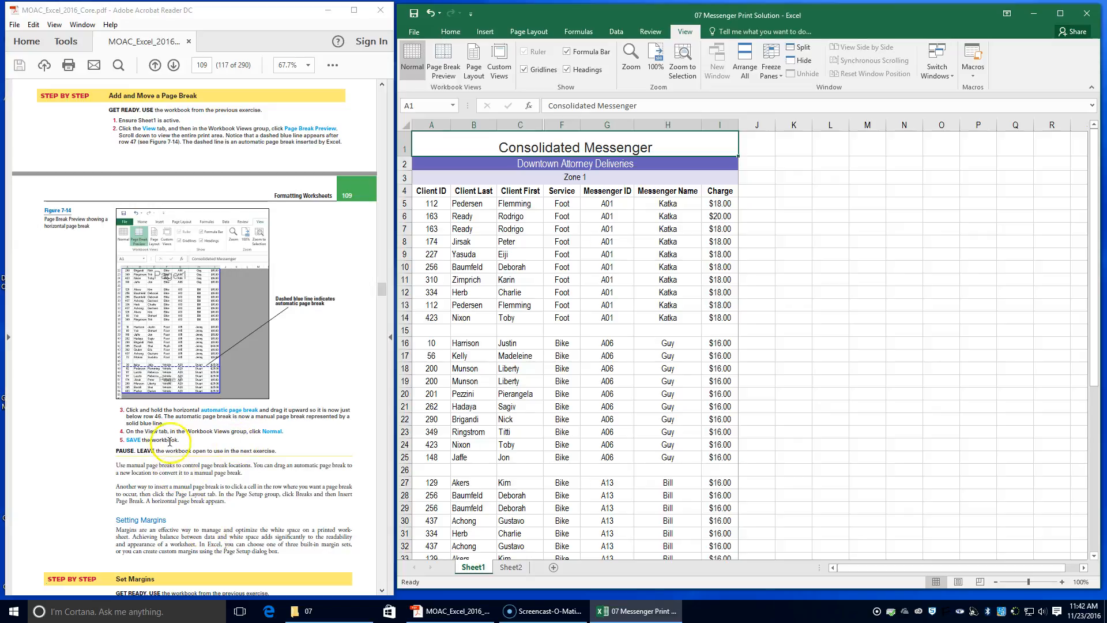
scroll(171, 449, down, 4)
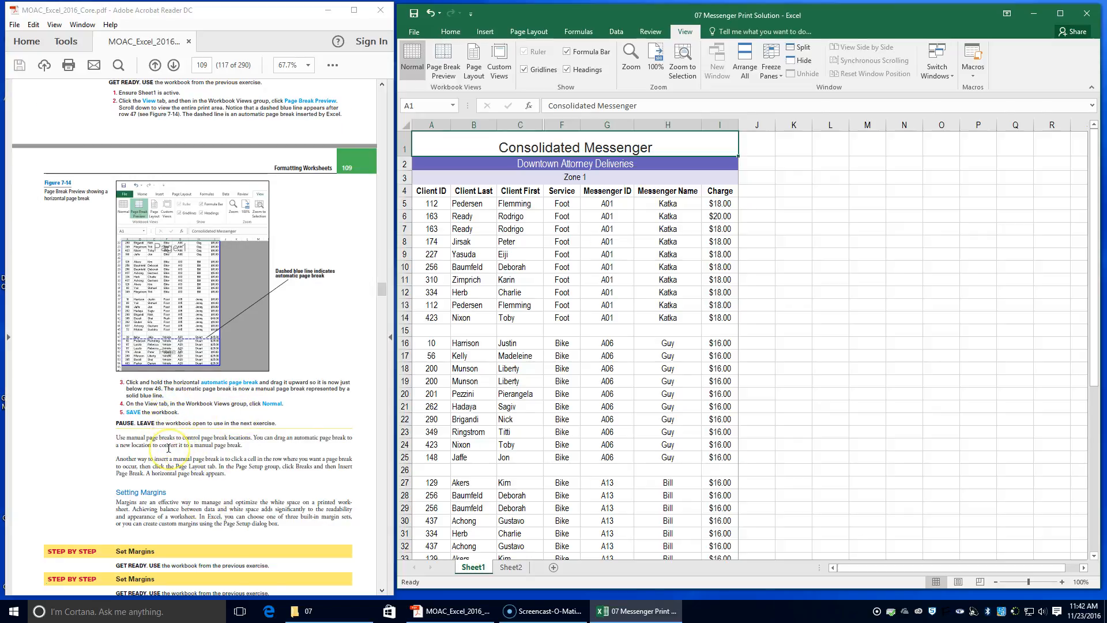
scroll(169, 449, down, 1)
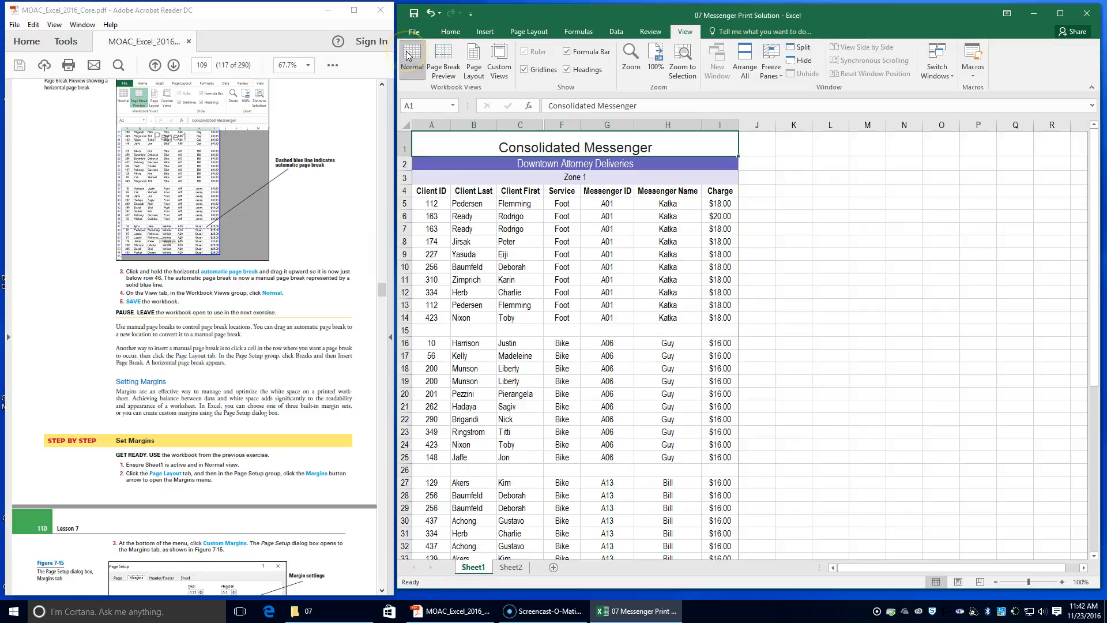
click(536, 36)
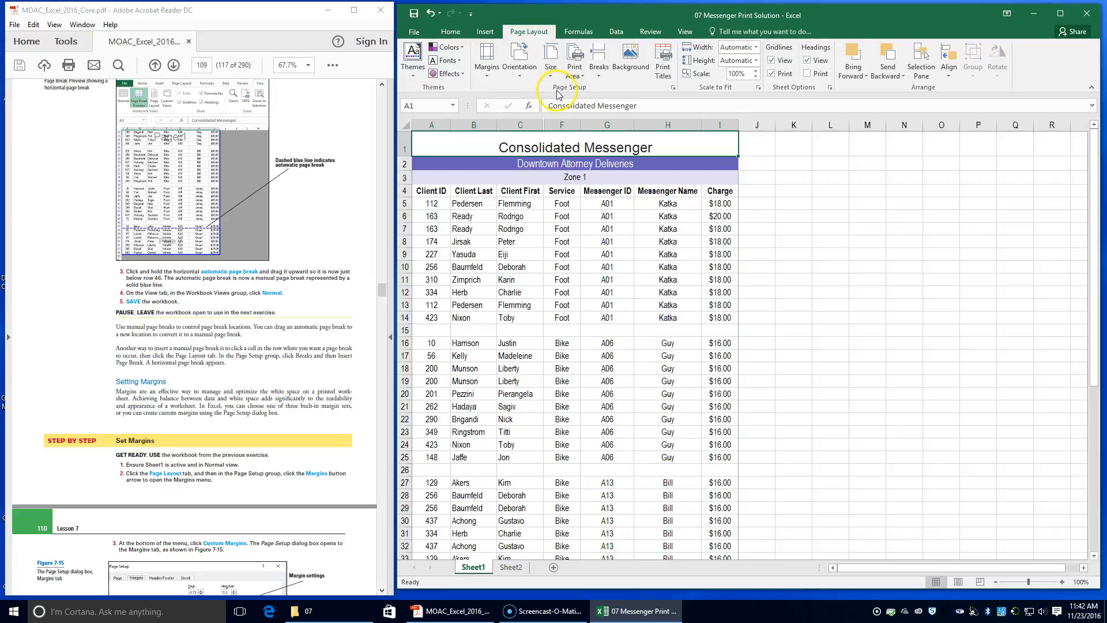
click(487, 58)
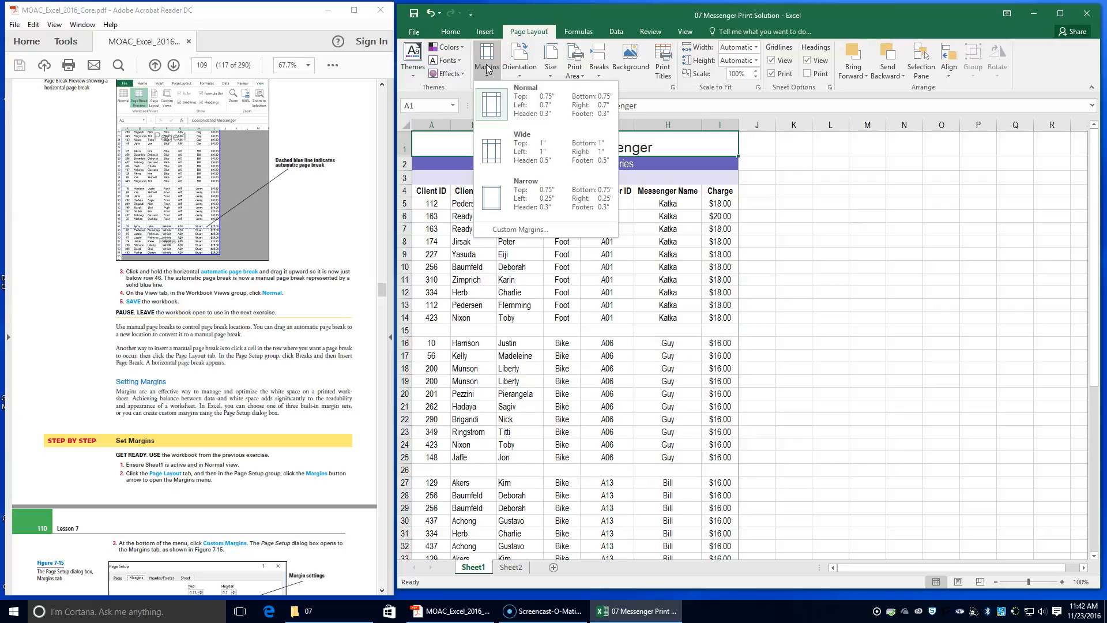
click(521, 231)
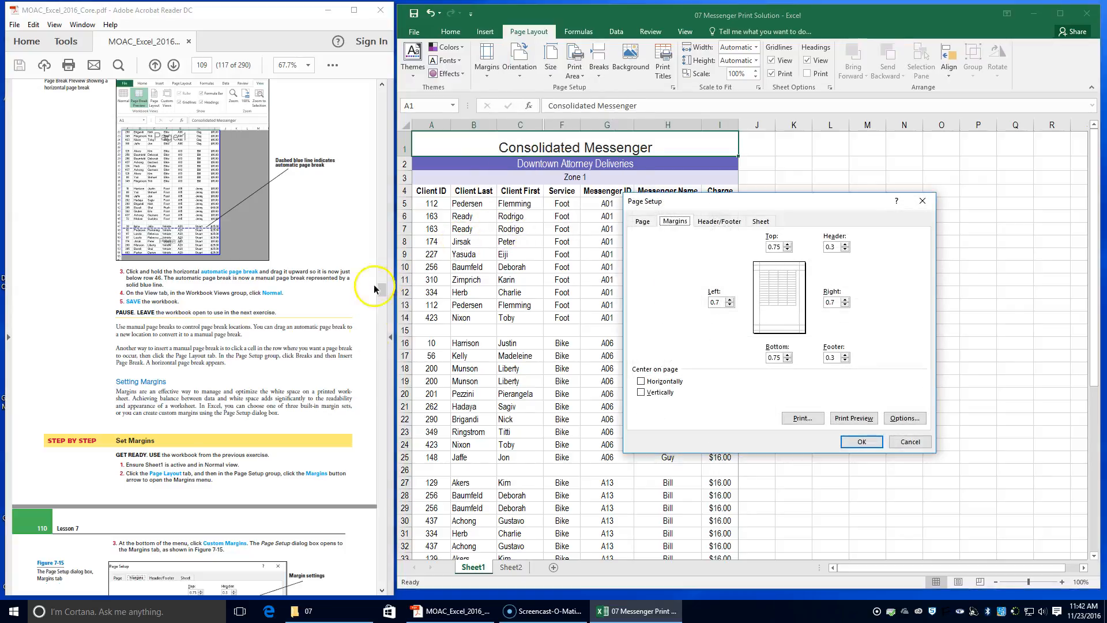
scroll(139, 466, down, 2)
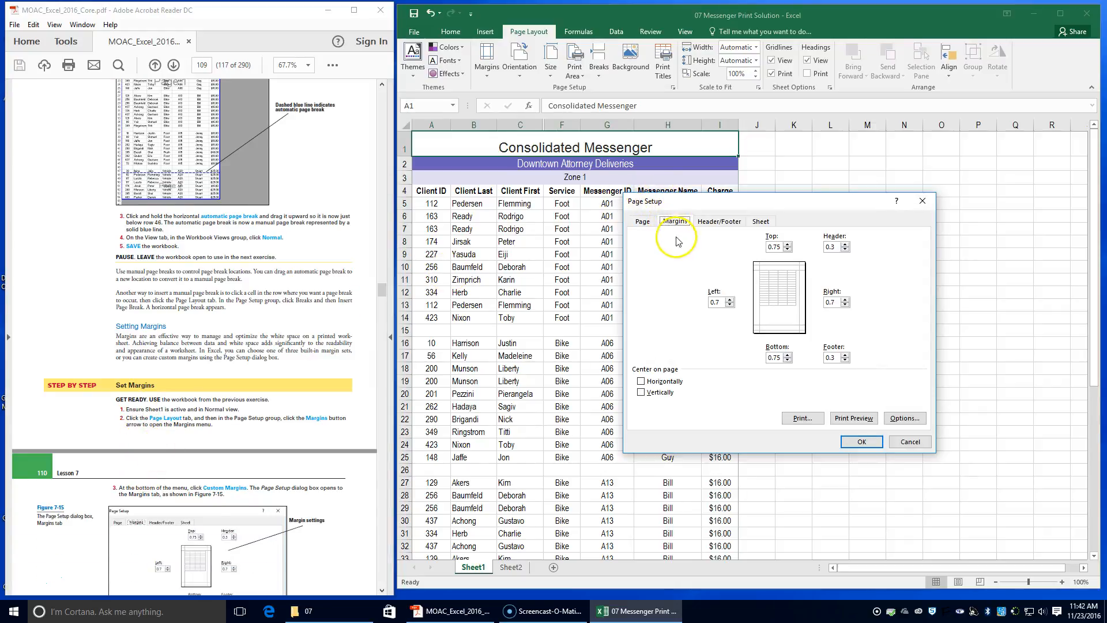
scroll(183, 470, down, 5)
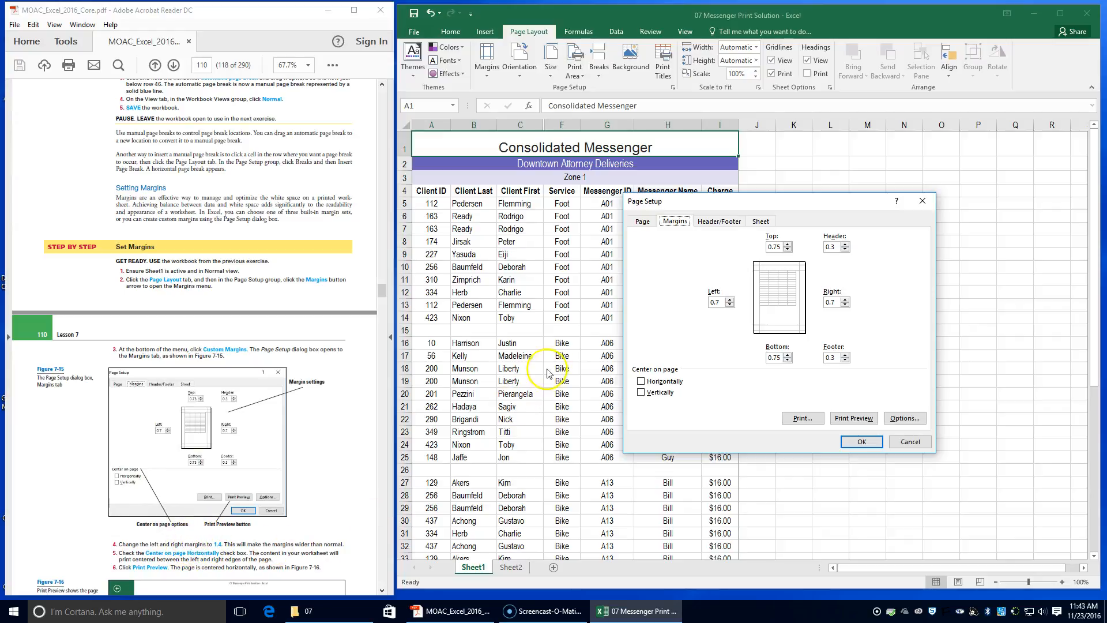
click(721, 302)
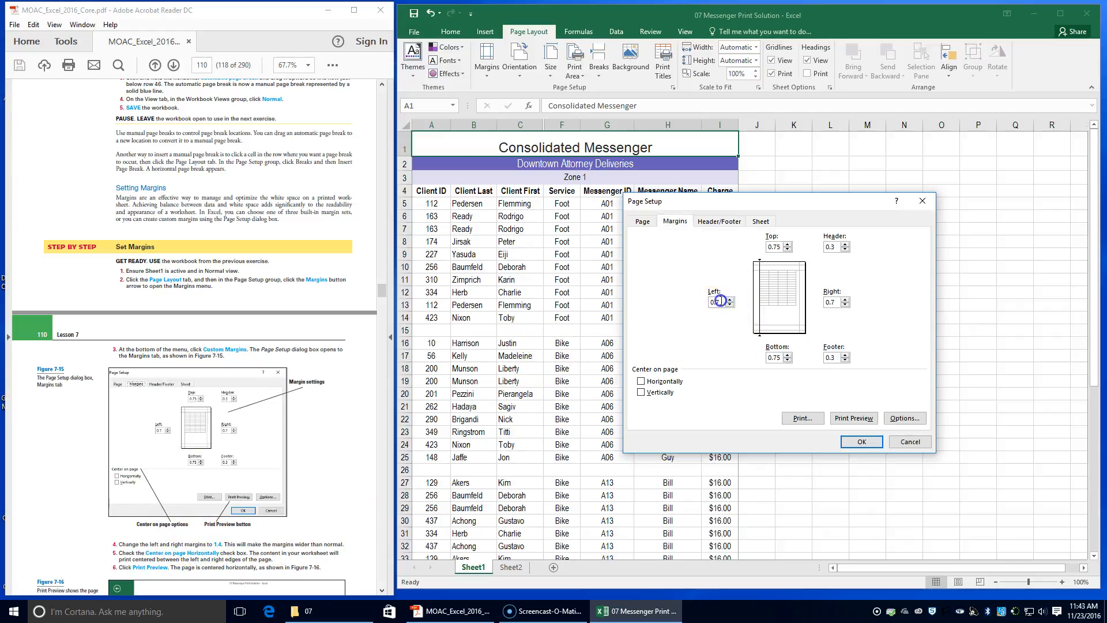
text(1.4)
click(834, 301)
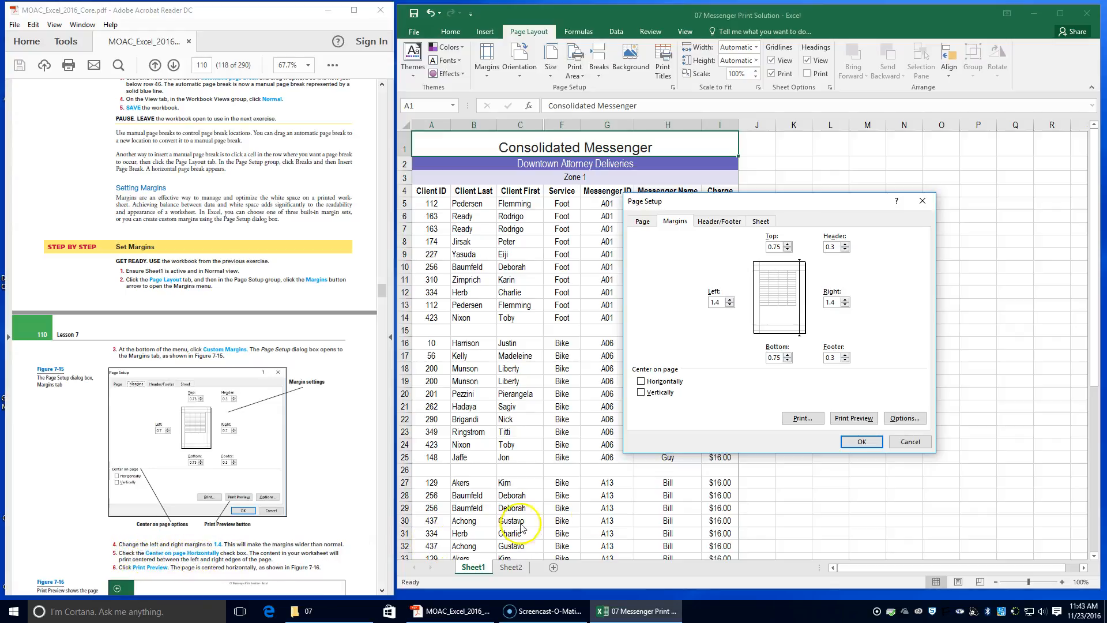
Center the page horizontally and open Print Preview to check the layout.
click(641, 381)
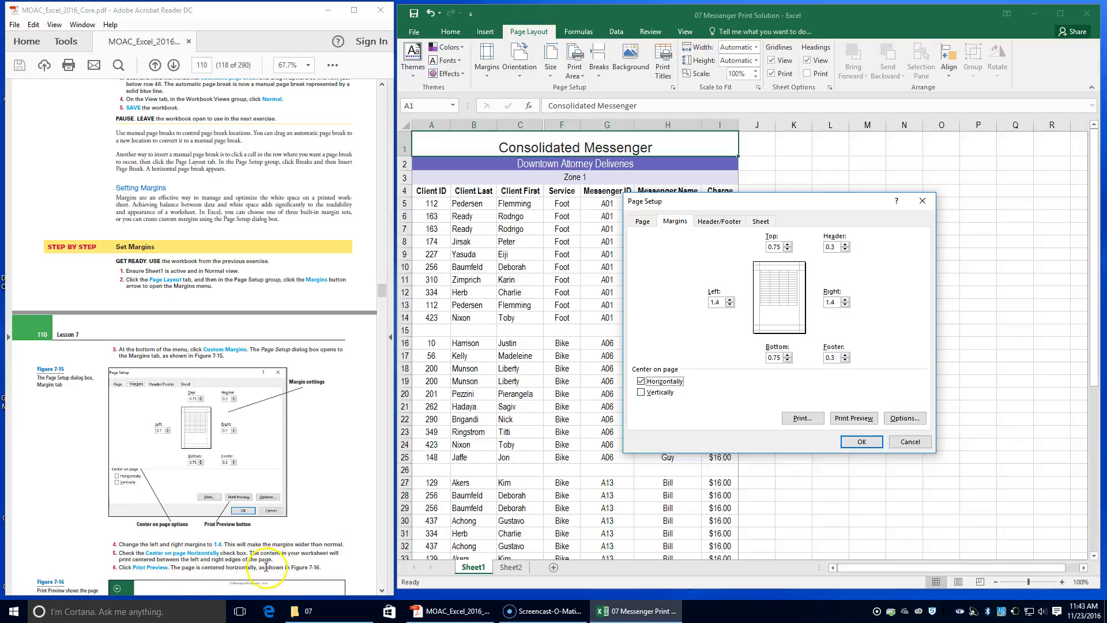
scroll(167, 559, down, 2)
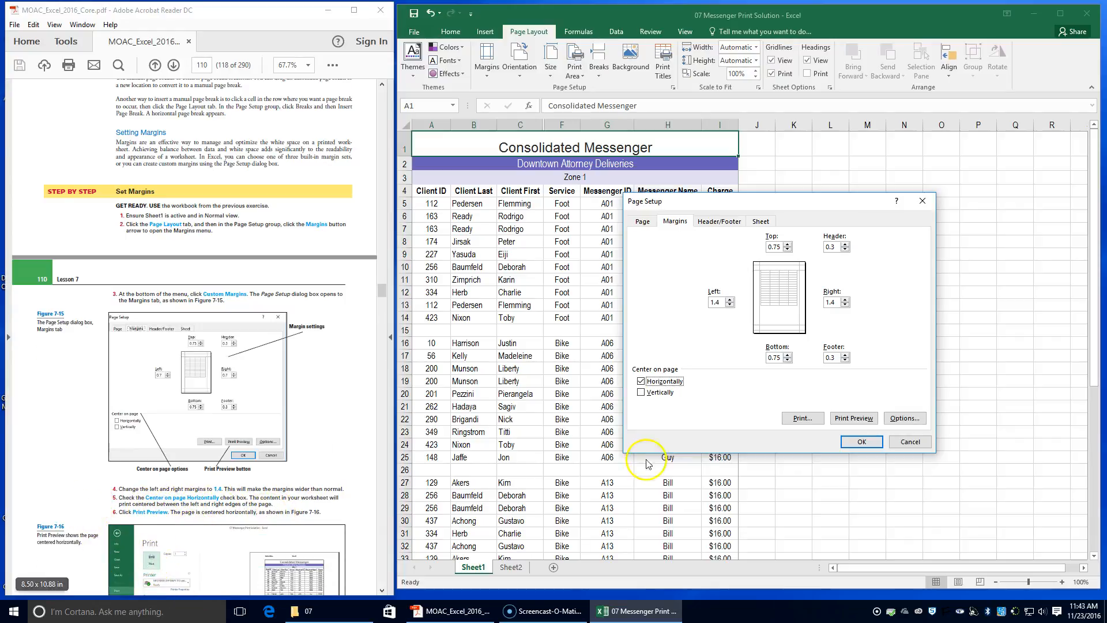
click(852, 418)
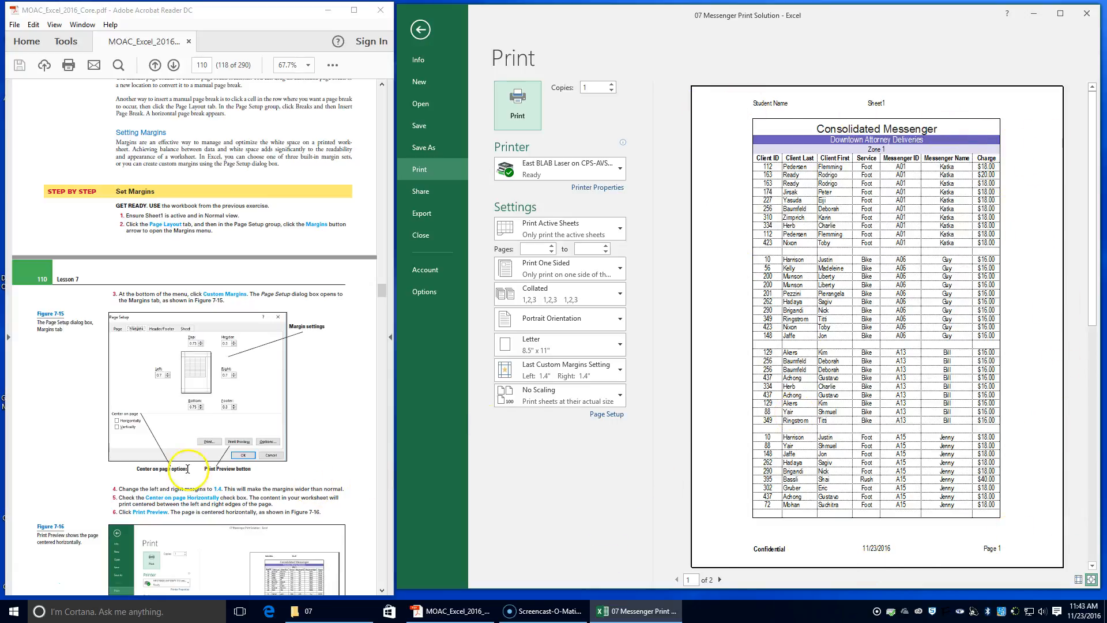
scroll(188, 468, down, 5)
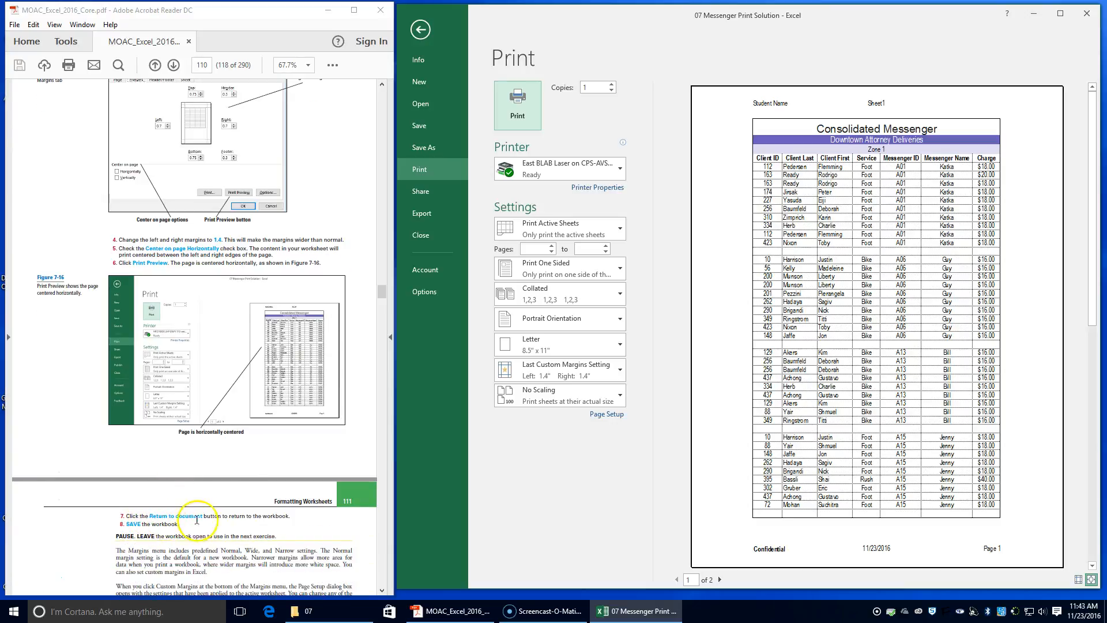
Return to the worksheet and save the workbook.
click(421, 30)
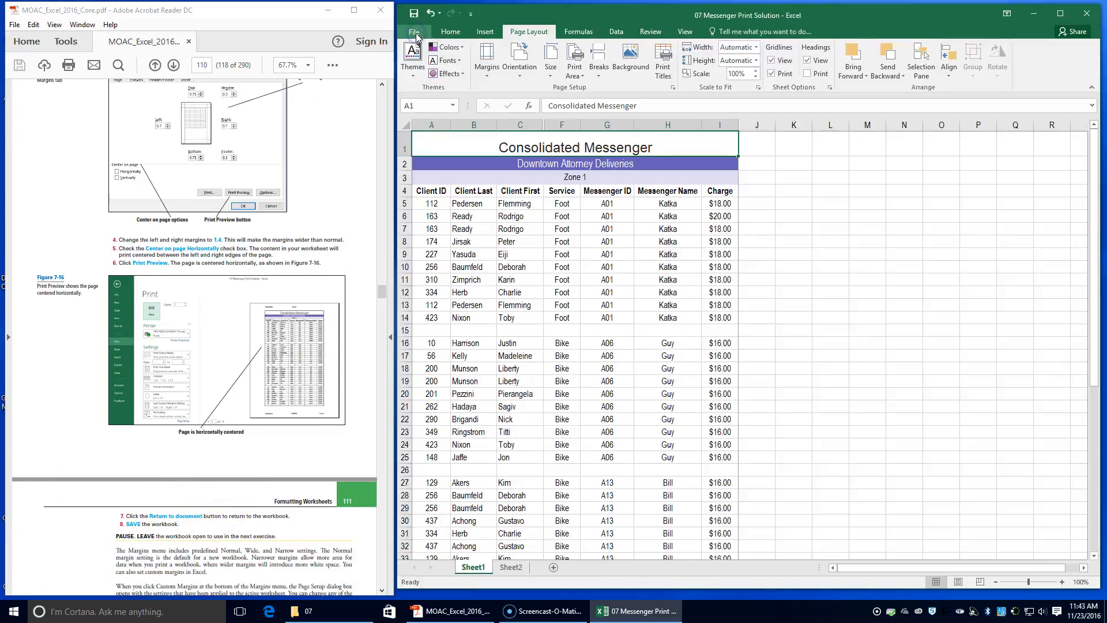
click(414, 15)
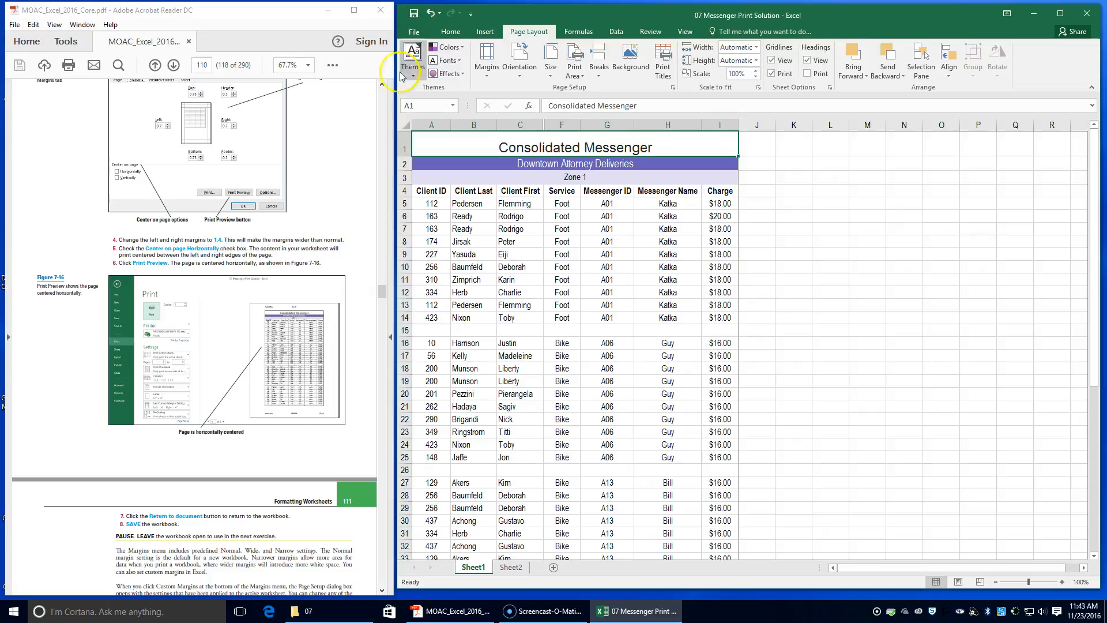
scroll(174, 515, down, 2)
scroll(175, 515, down, 6)
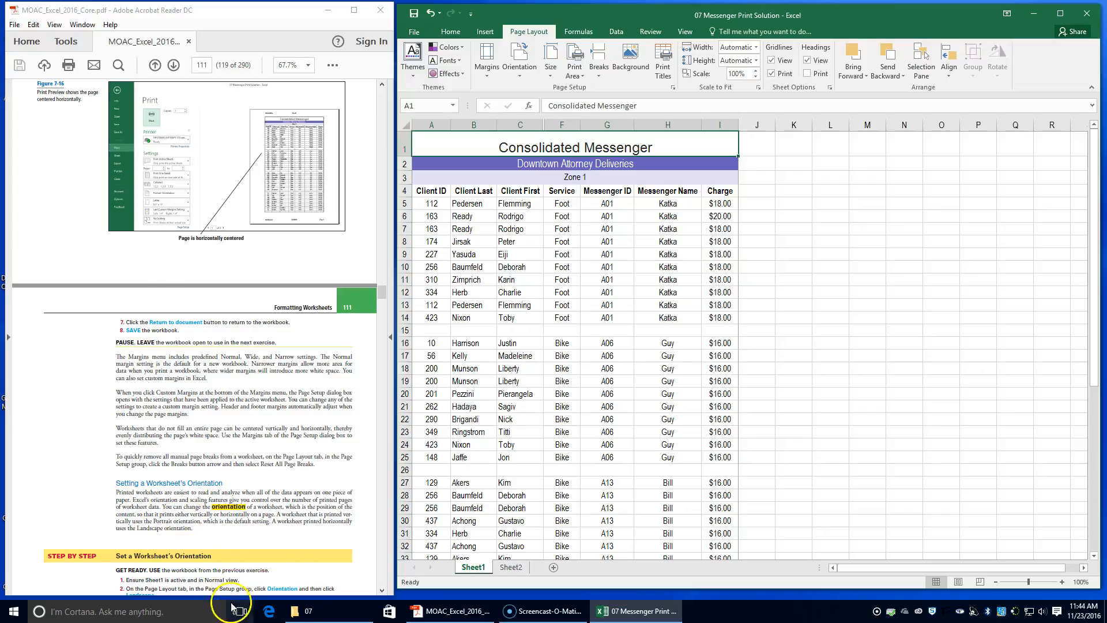
With Sheet1 in Normal view, change the page orientation to Landscape.
scroll(199, 450, down, 3)
click(472, 571)
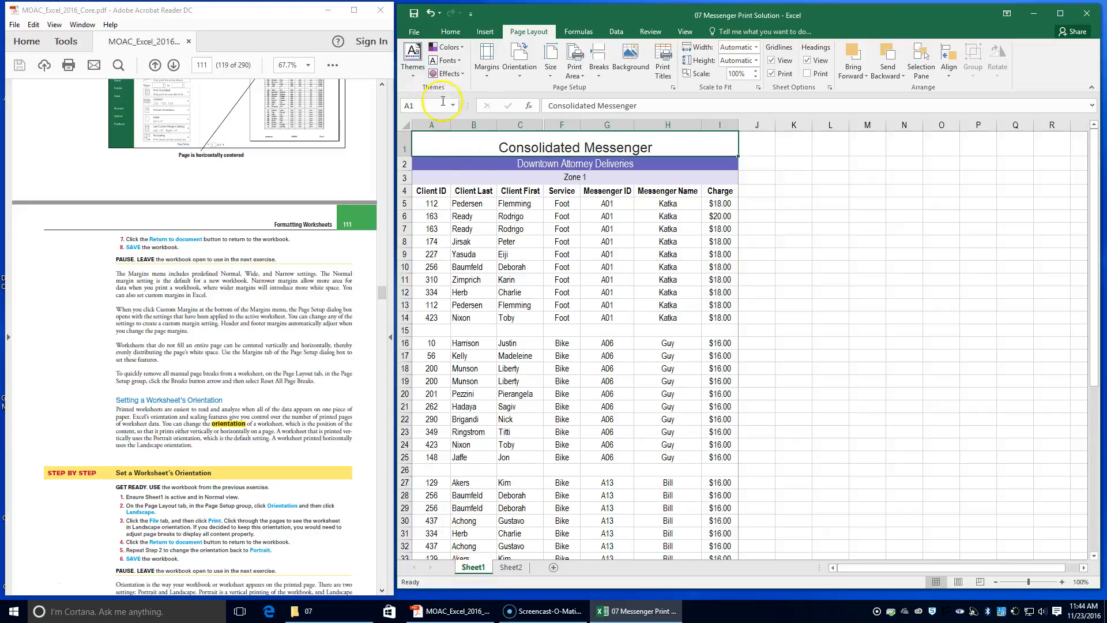
click(685, 31)
click(421, 81)
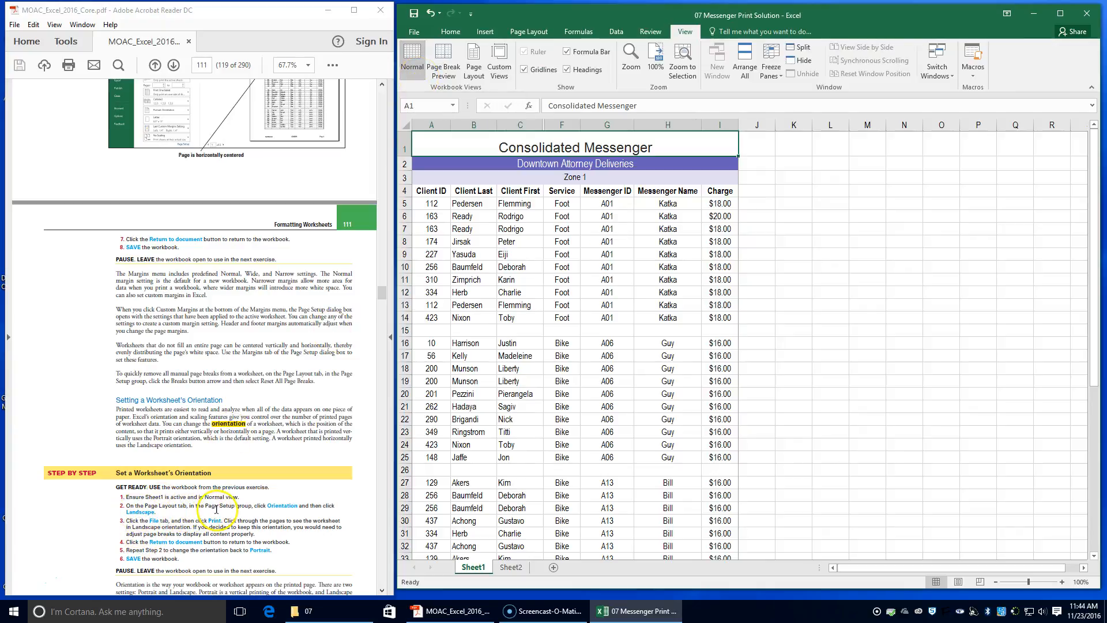
click(528, 31)
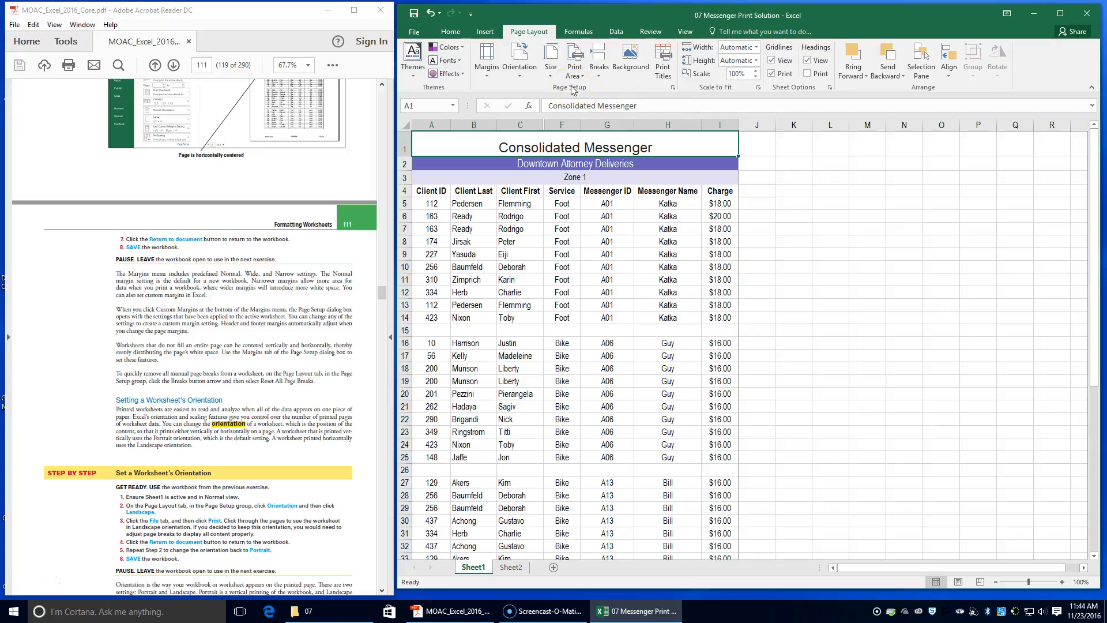
click(525, 74)
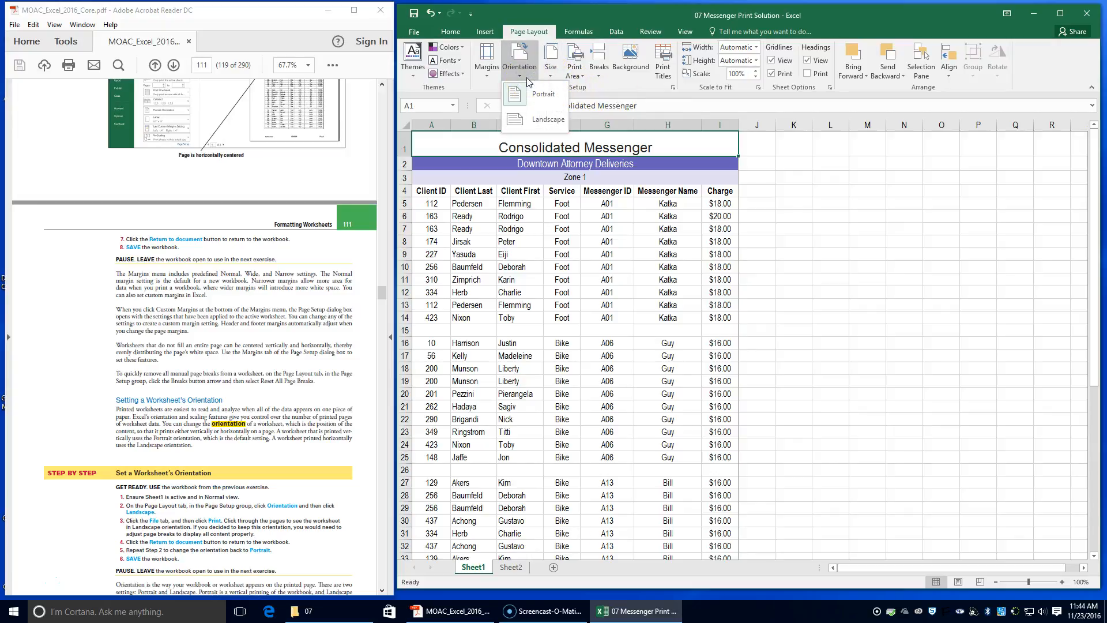
click(537, 122)
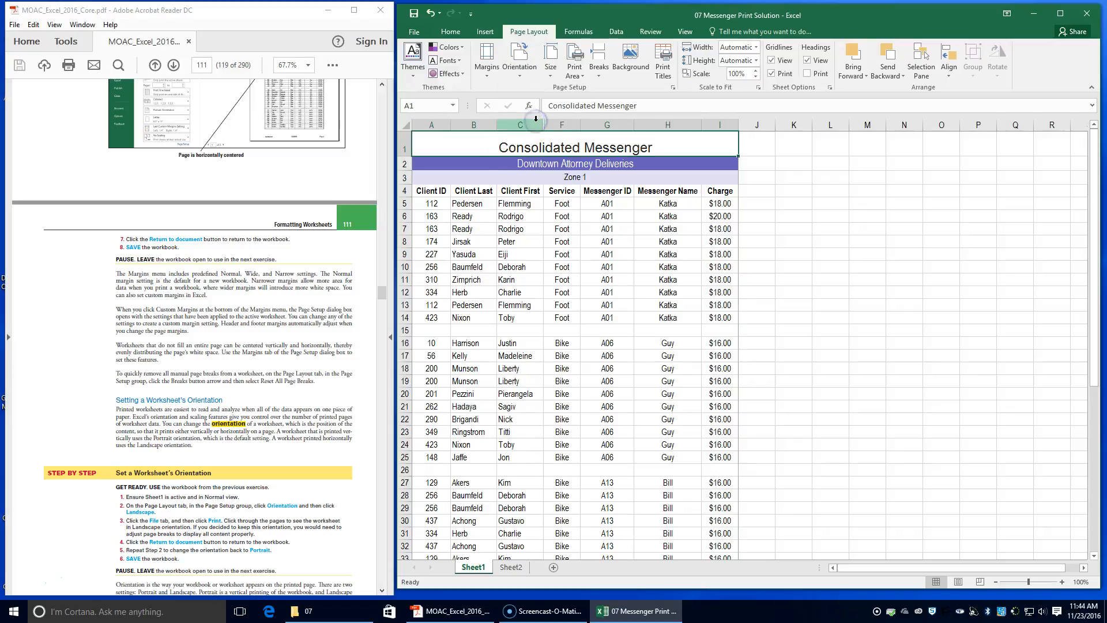
Preview the landscape printout, paging through to the last page and back.
scroll(158, 408, down, 2)
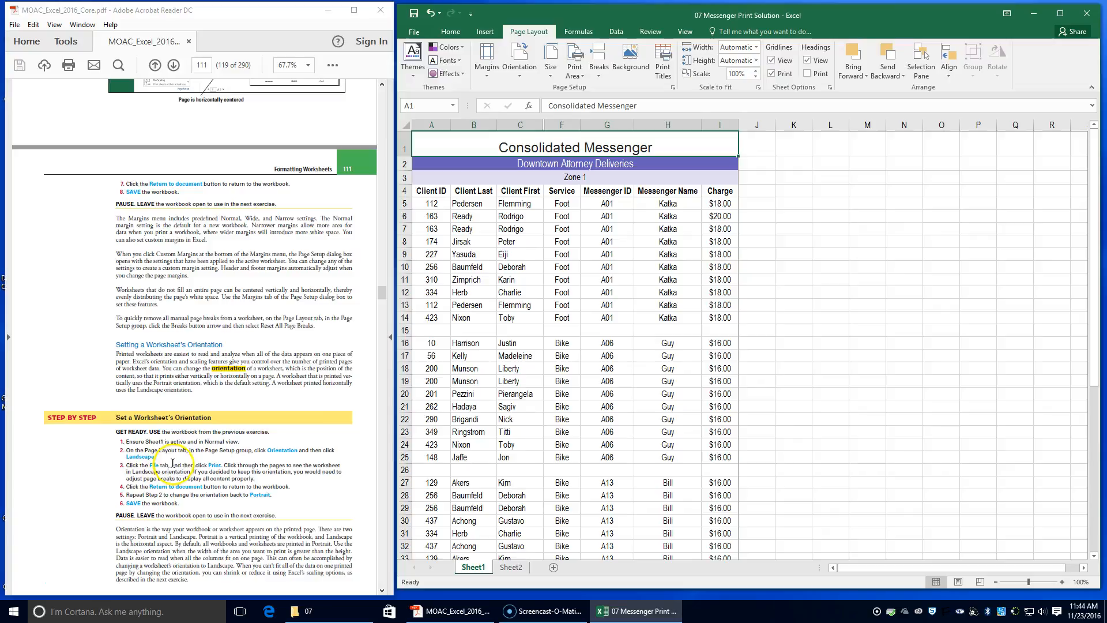
click(413, 32)
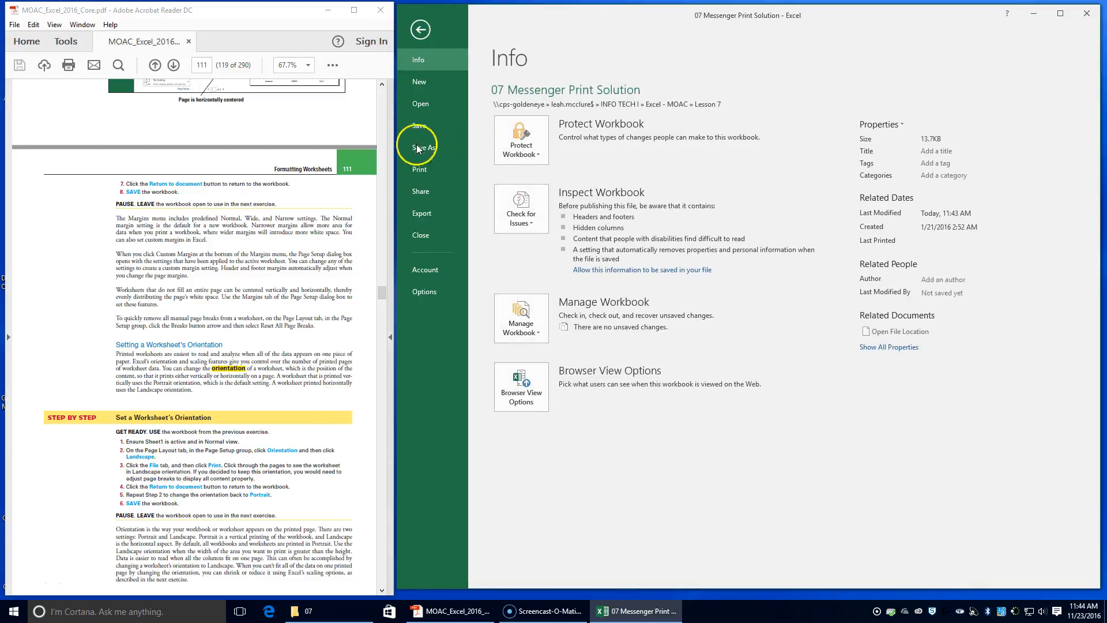
click(423, 171)
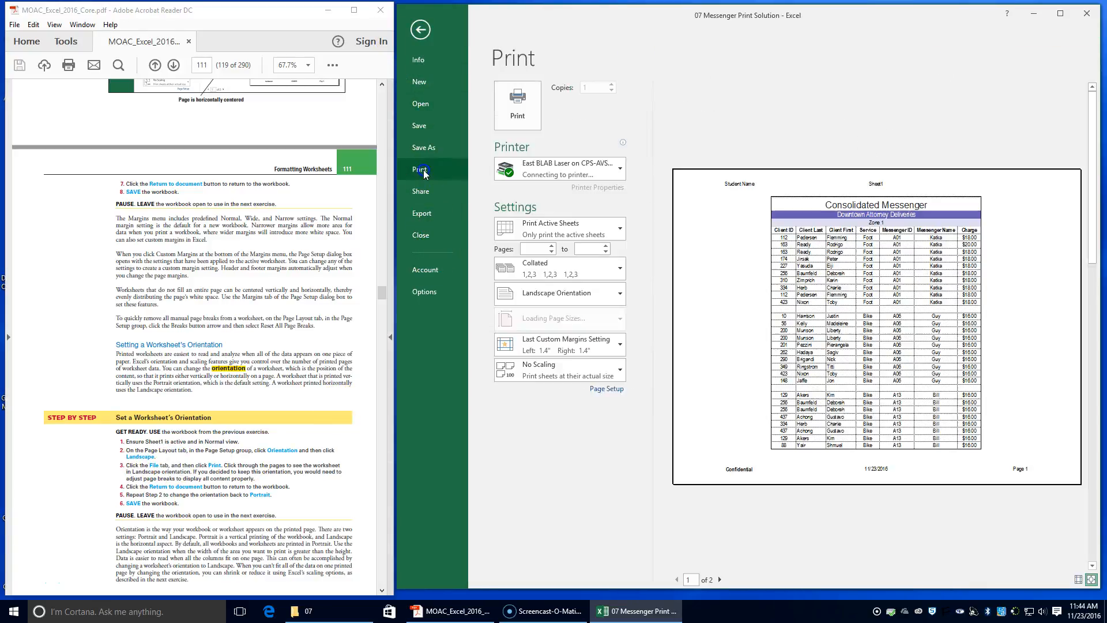
click(422, 199)
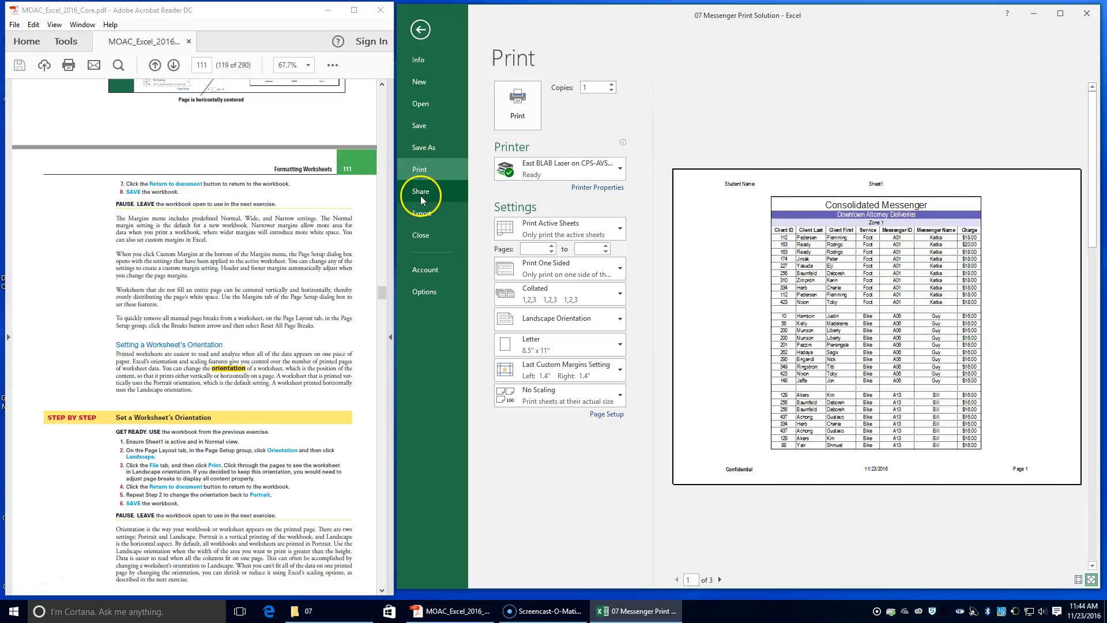
click(721, 580)
click(721, 579)
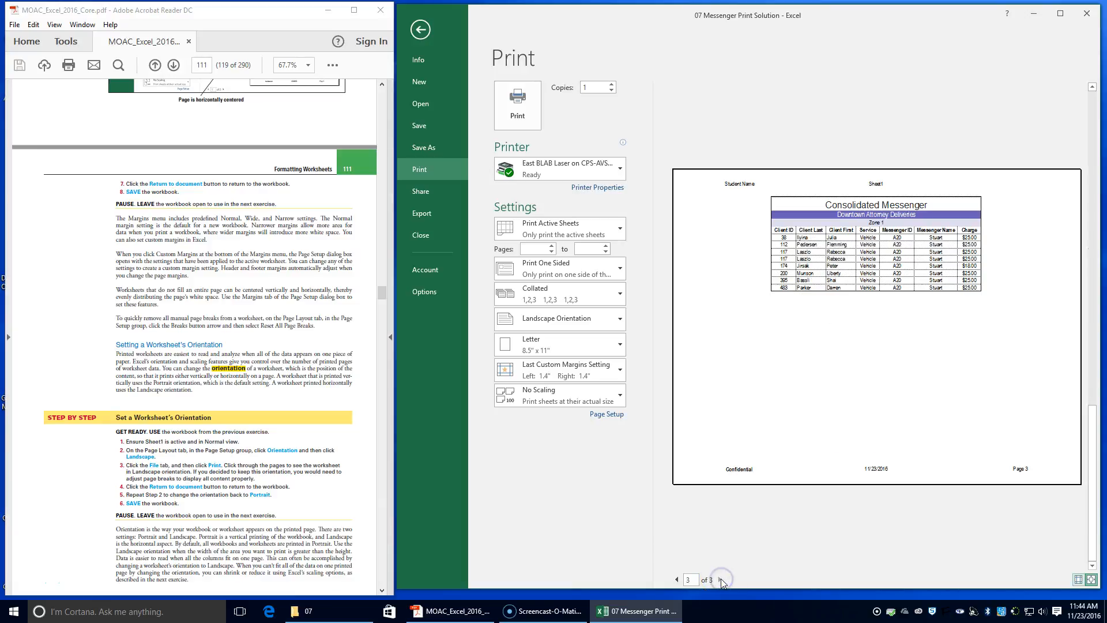
scroll(700, 581, up, 2)
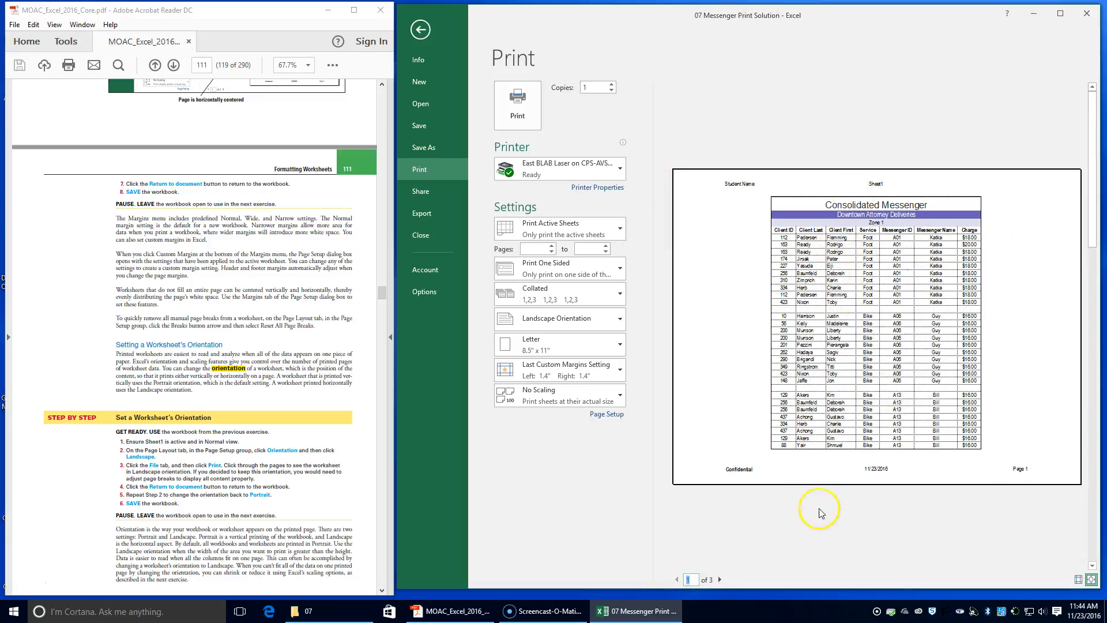
click(721, 580)
click(721, 580)
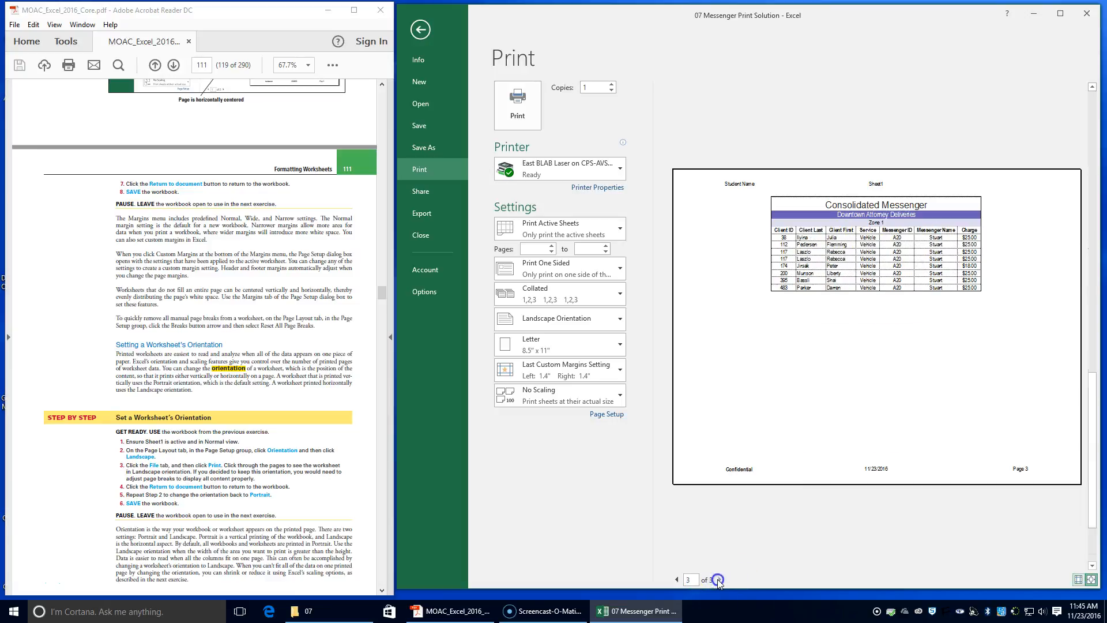
Leave the print preview and switch the worksheet's page orientation back to Portrait.
click(678, 580)
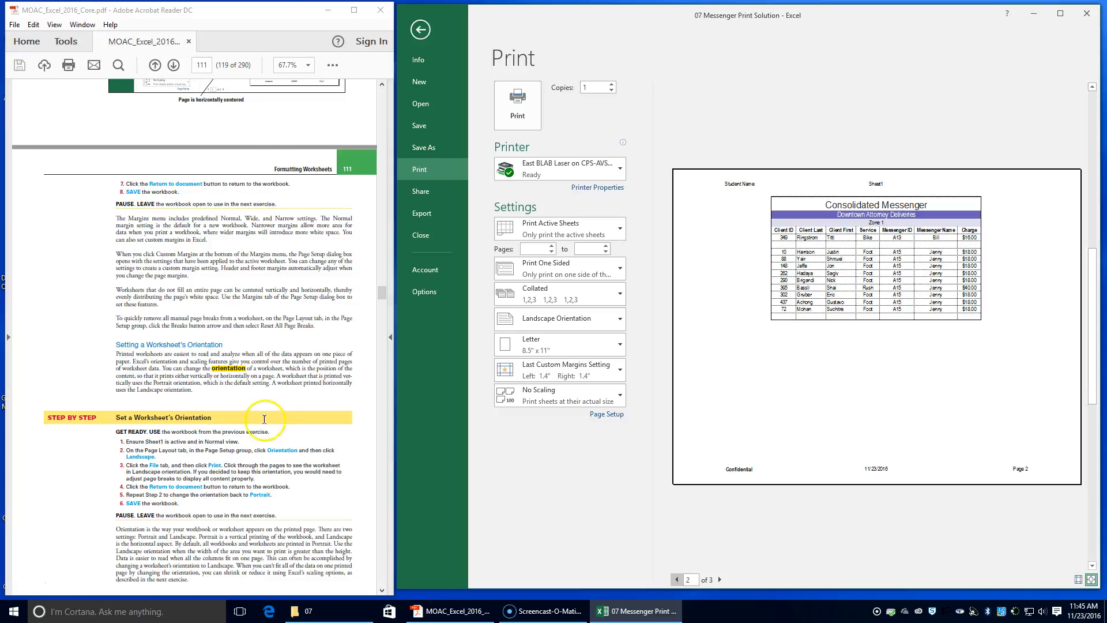
click(413, 30)
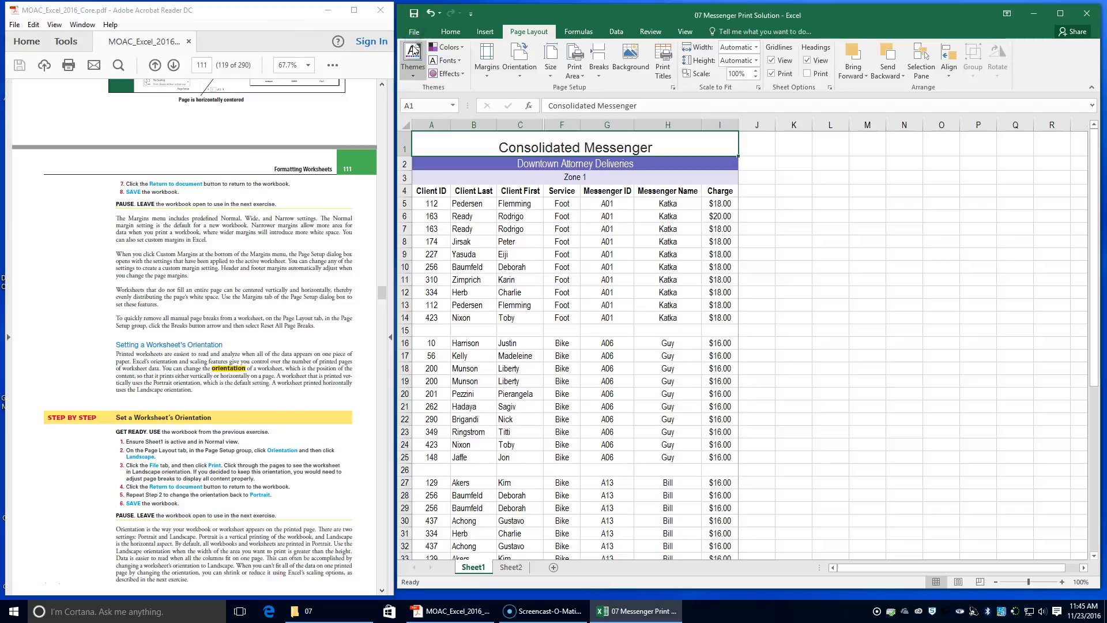
click(519, 64)
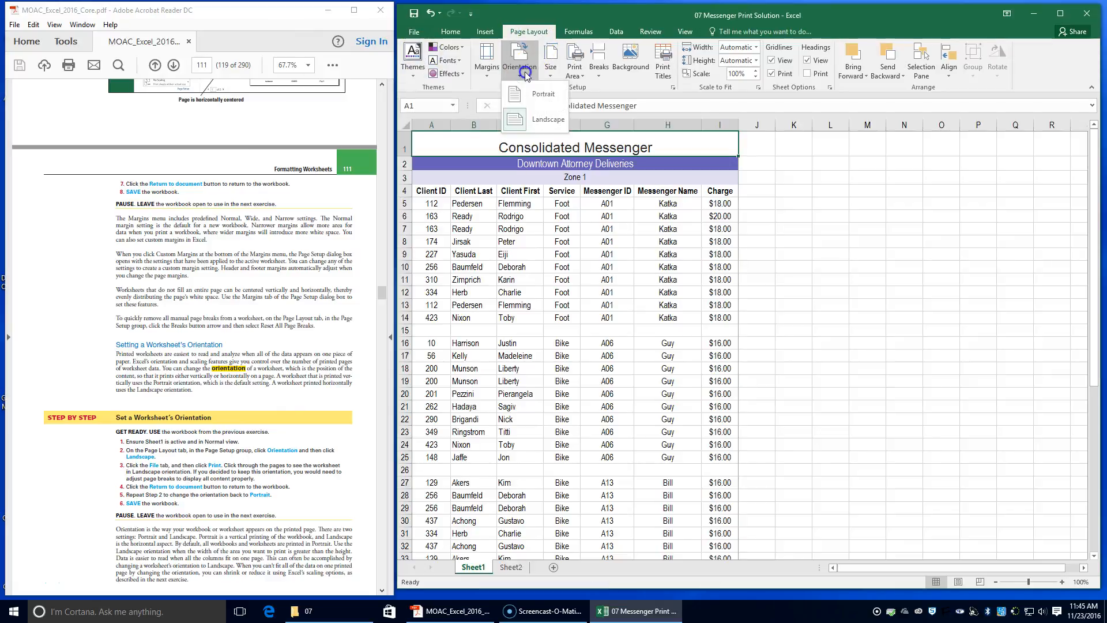
click(542, 106)
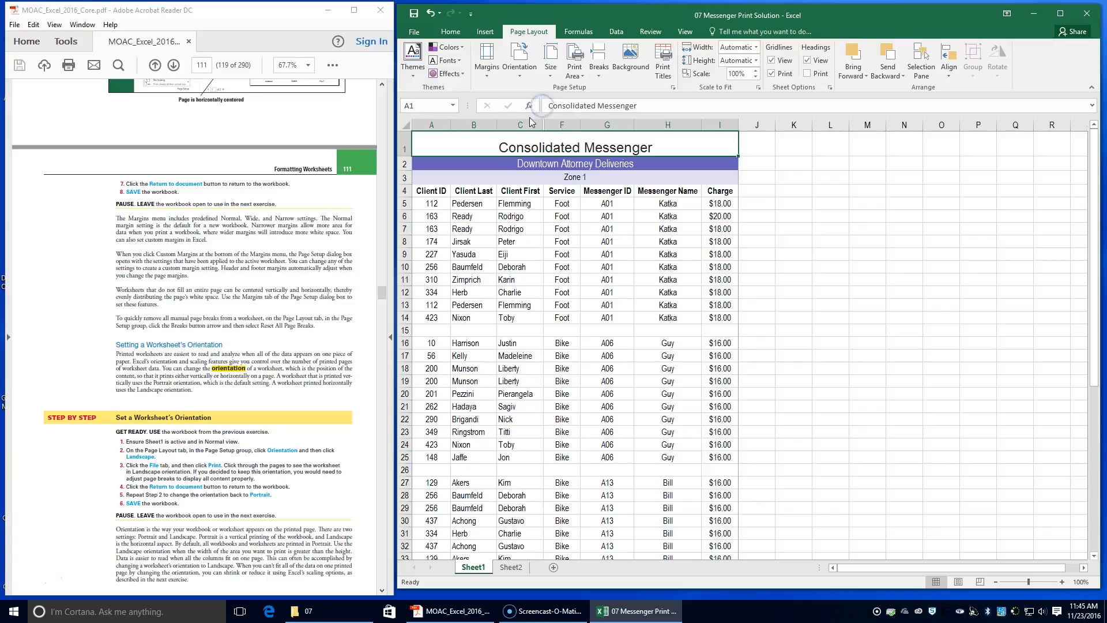
Save the workbook and read the textbook's next exercise on scaling a worksheet to fit a printed page.
click(413, 22)
scroll(135, 416, down, 9)
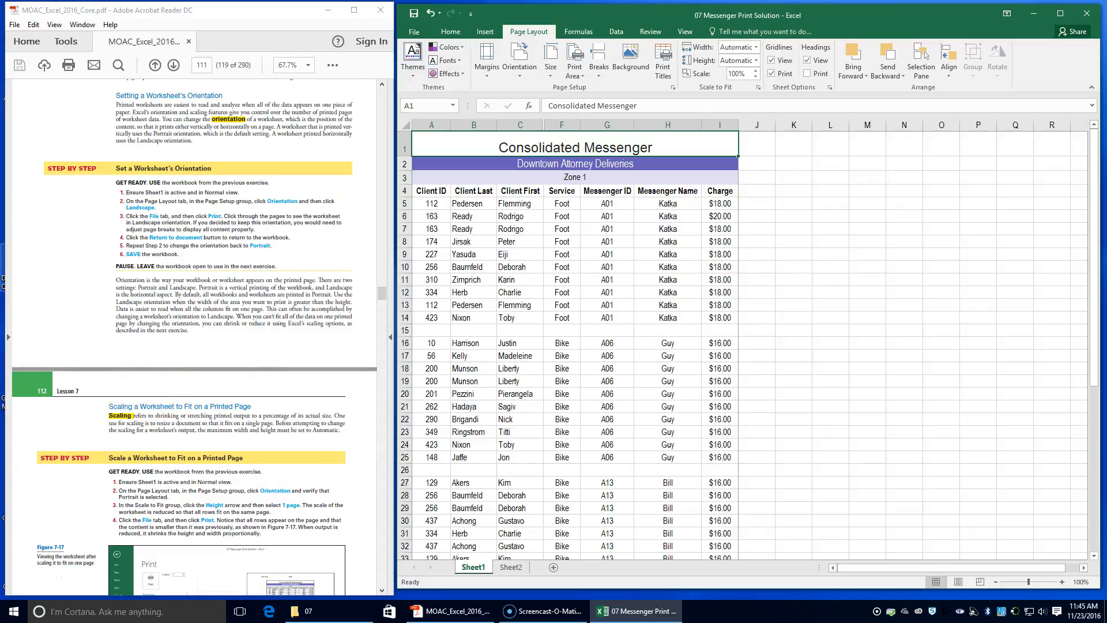
scroll(102, 384, down, 1)
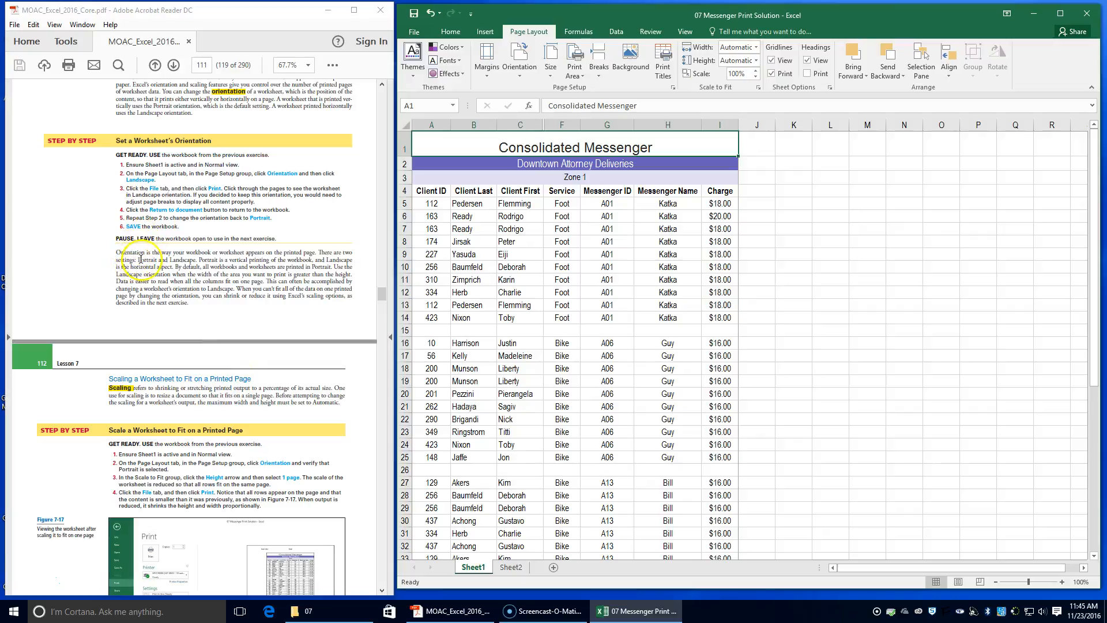
scroll(203, 341, down, 3)
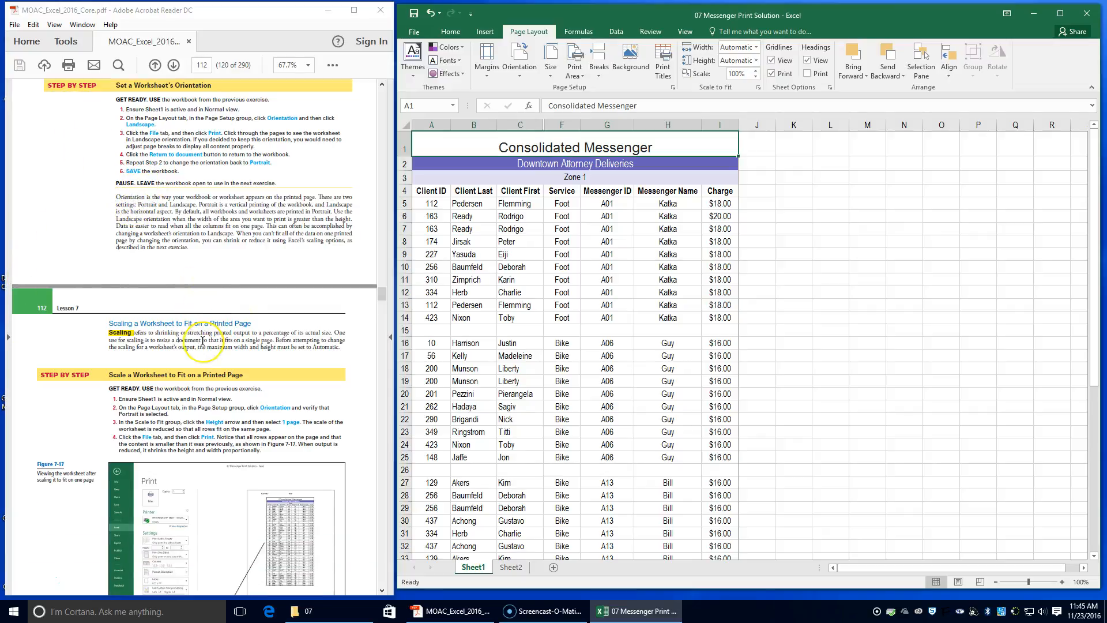
scroll(203, 340, down, 1)
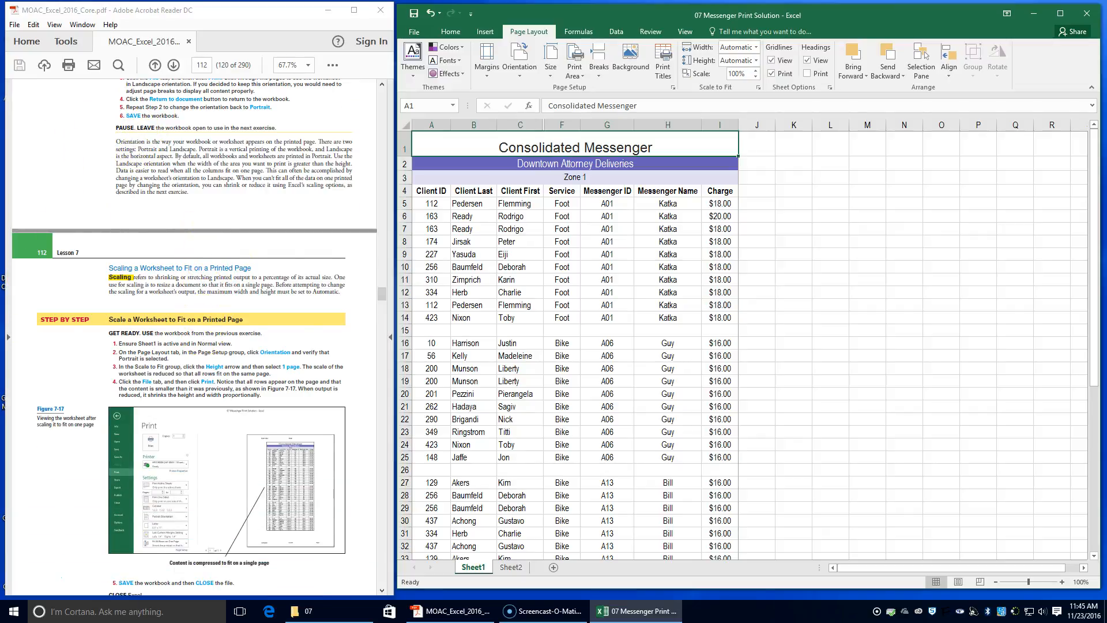
scroll(210, 356, down, 2)
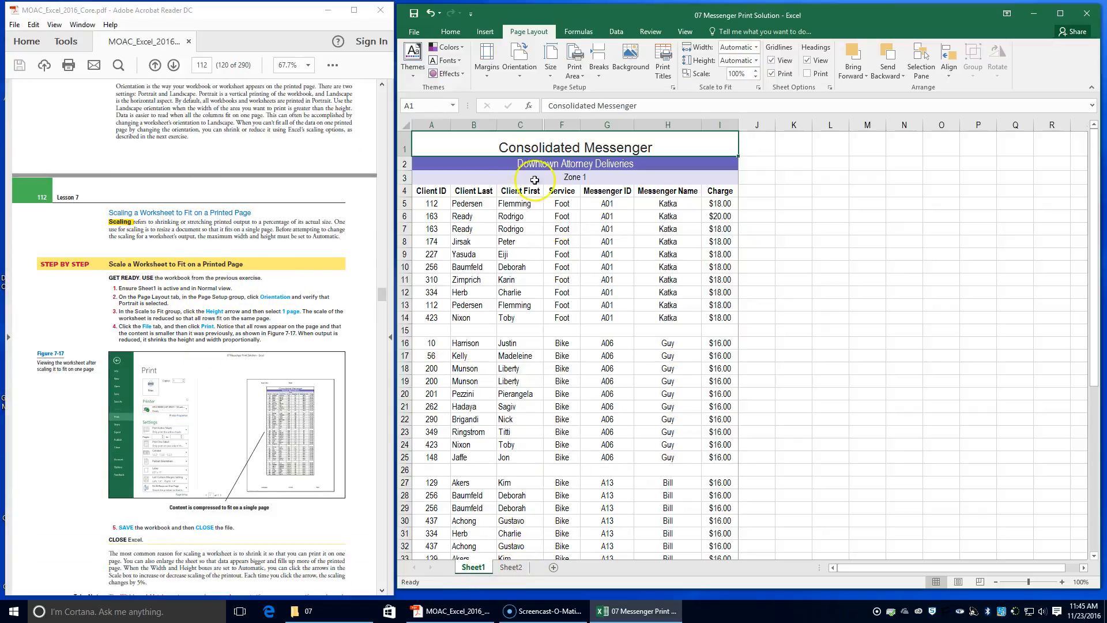
Make sure Sheet1 is in Normal view with Portrait page orientation.
click(685, 31)
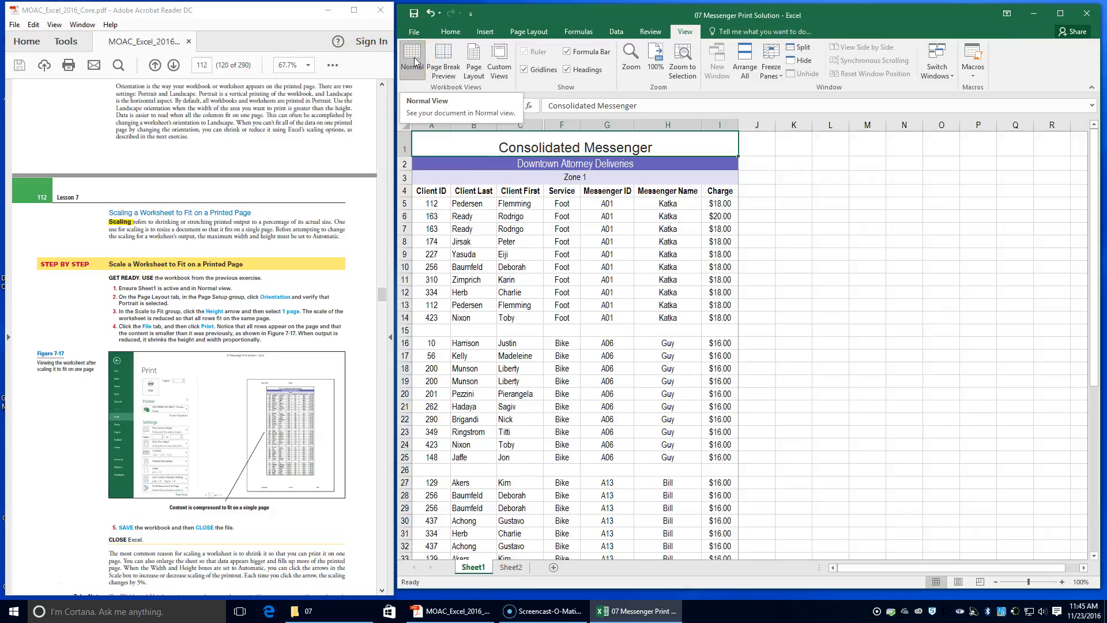
click(515, 35)
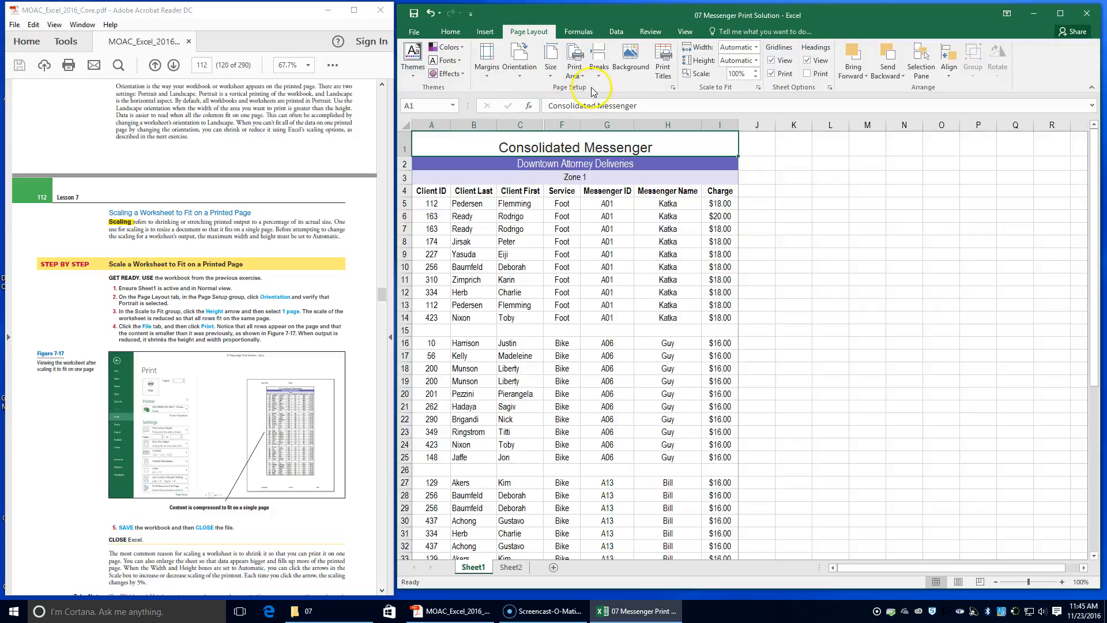
click(522, 69)
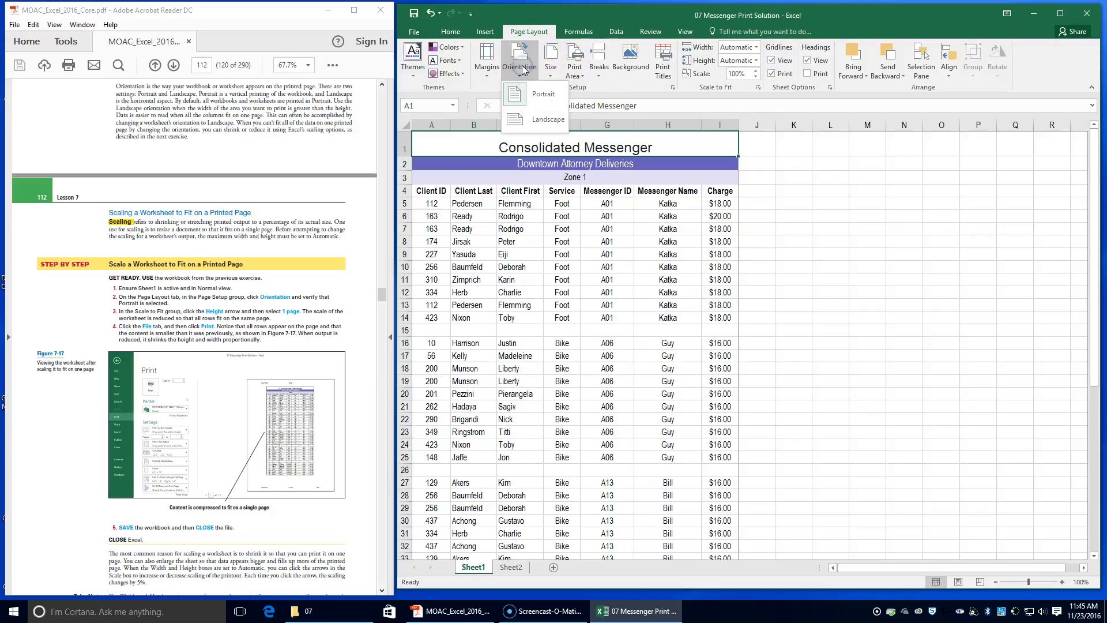
click(517, 95)
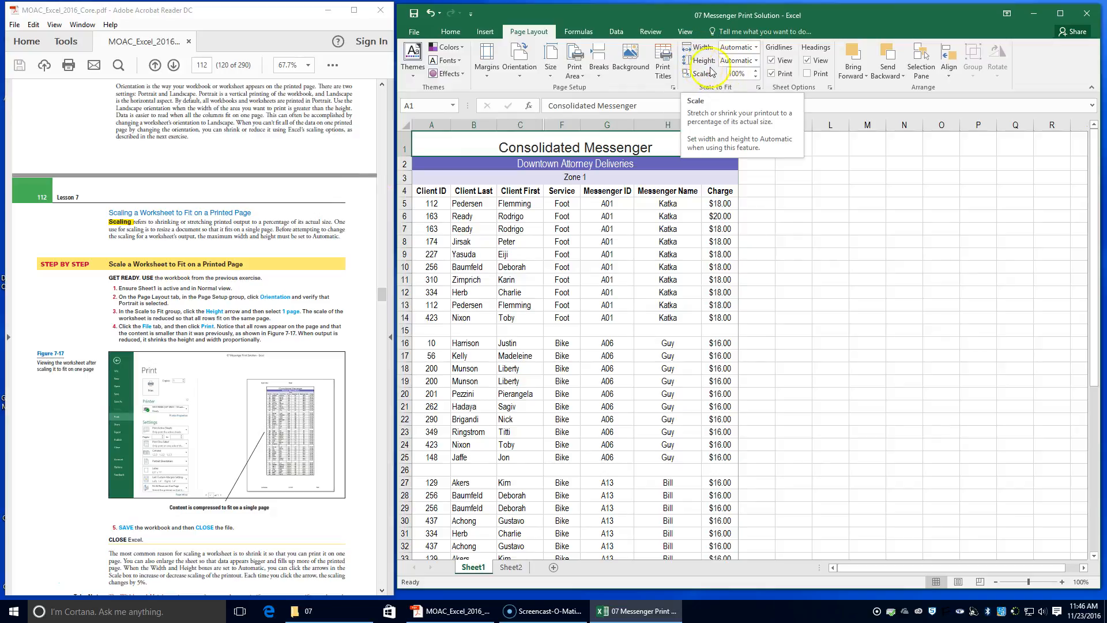
Scale the worksheet so its height fits on 1 page.
click(757, 60)
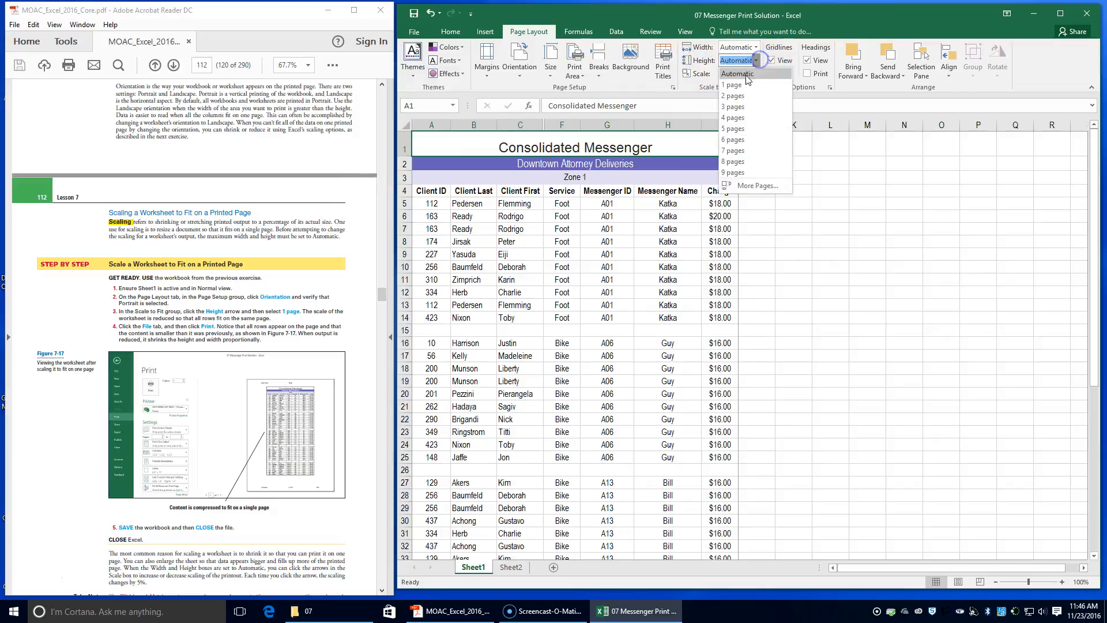
click(743, 91)
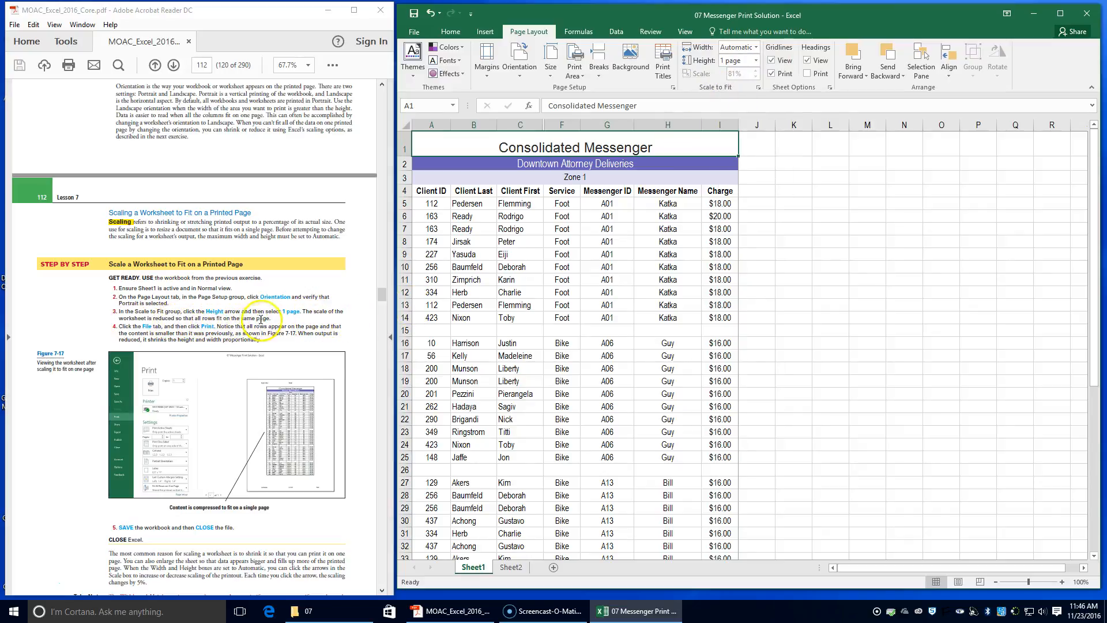
scroll(263, 320, down, 1)
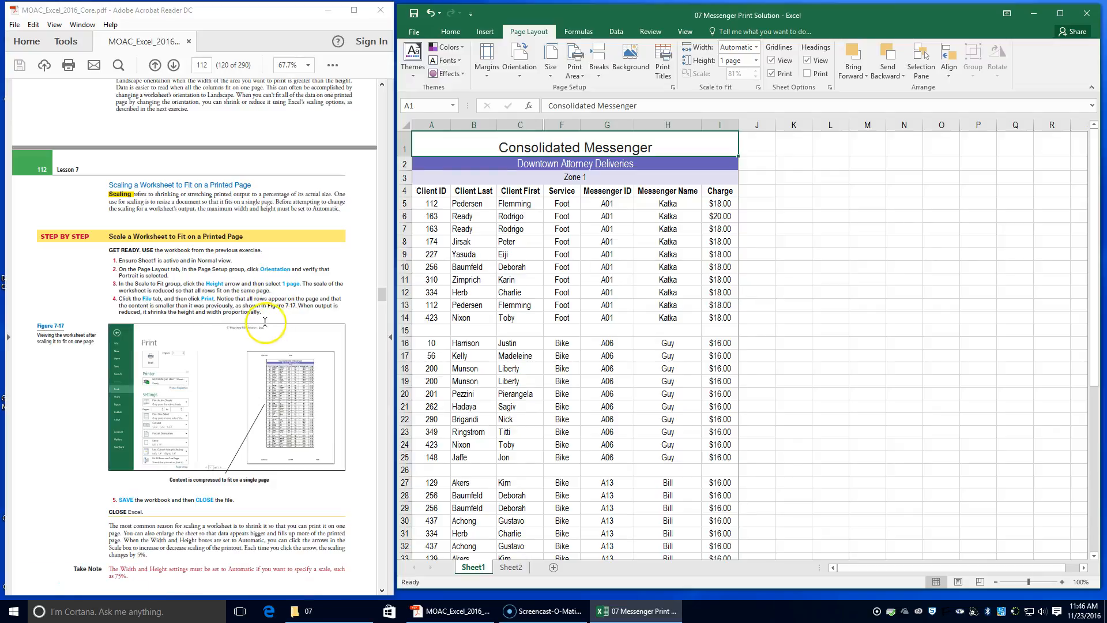
Open Print Preview to check that all rows fit on a single page.
click(412, 32)
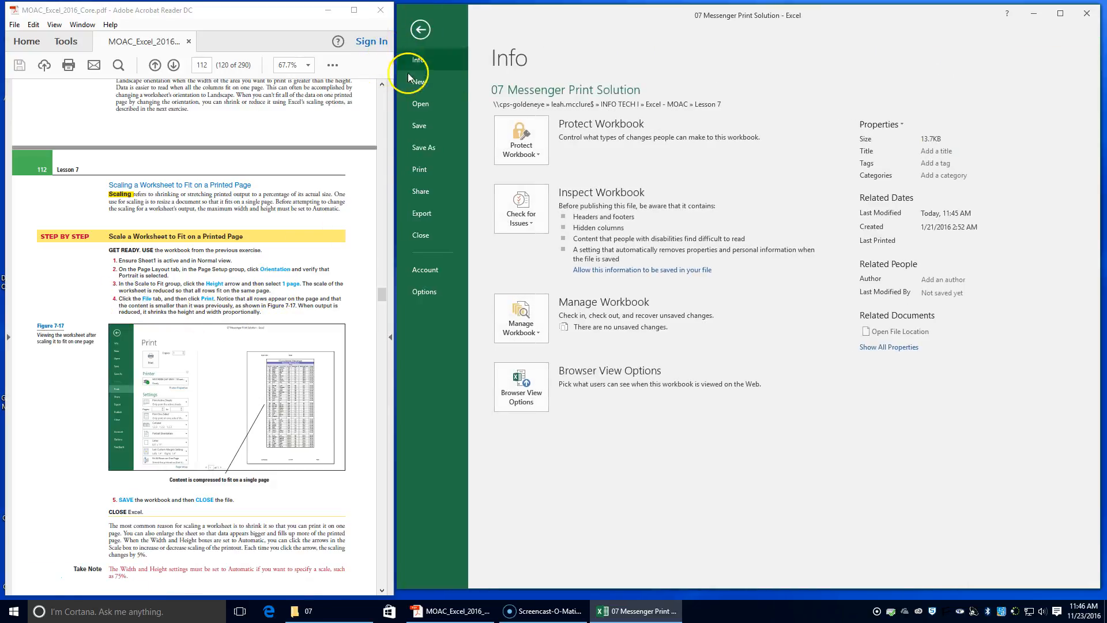
click(417, 173)
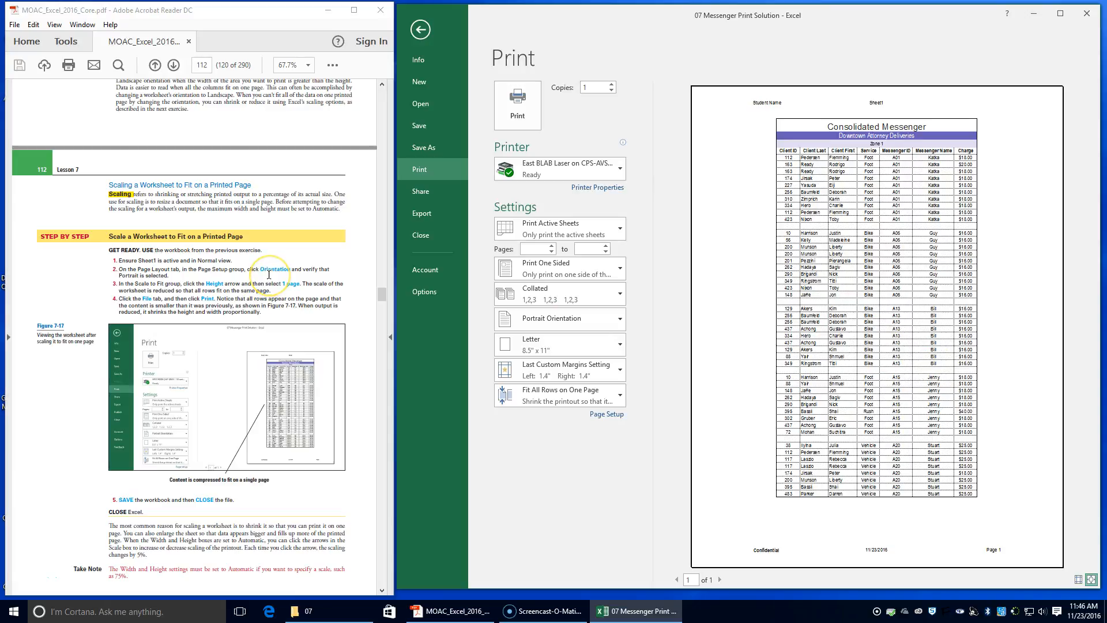
scroll(269, 274, down, 3)
scroll(268, 275, down, 1)
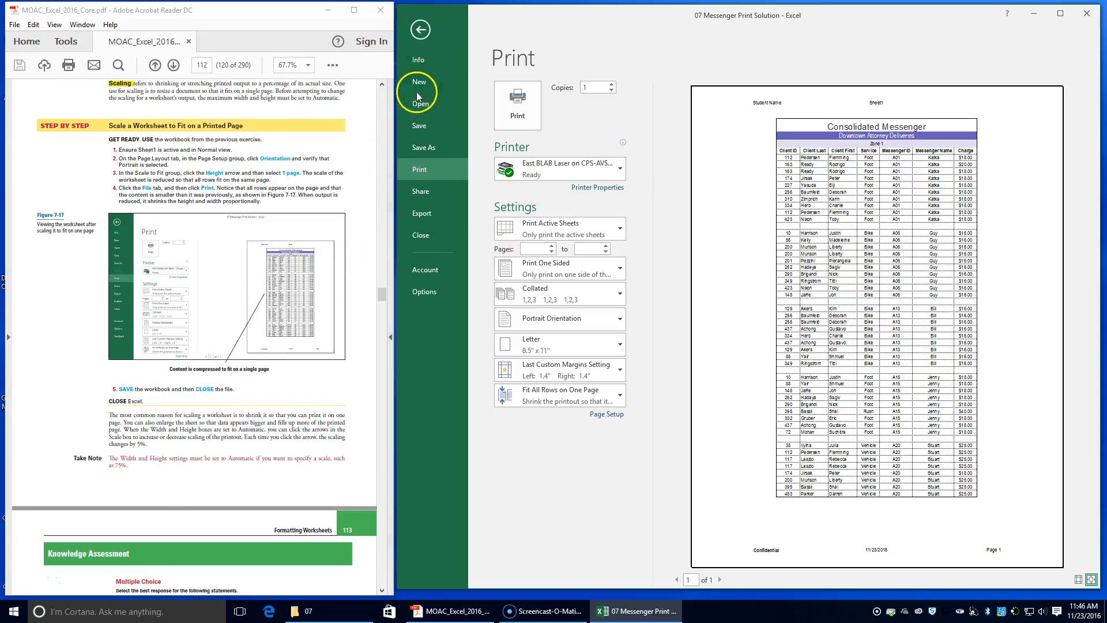
Save the workbook and close it.
click(419, 126)
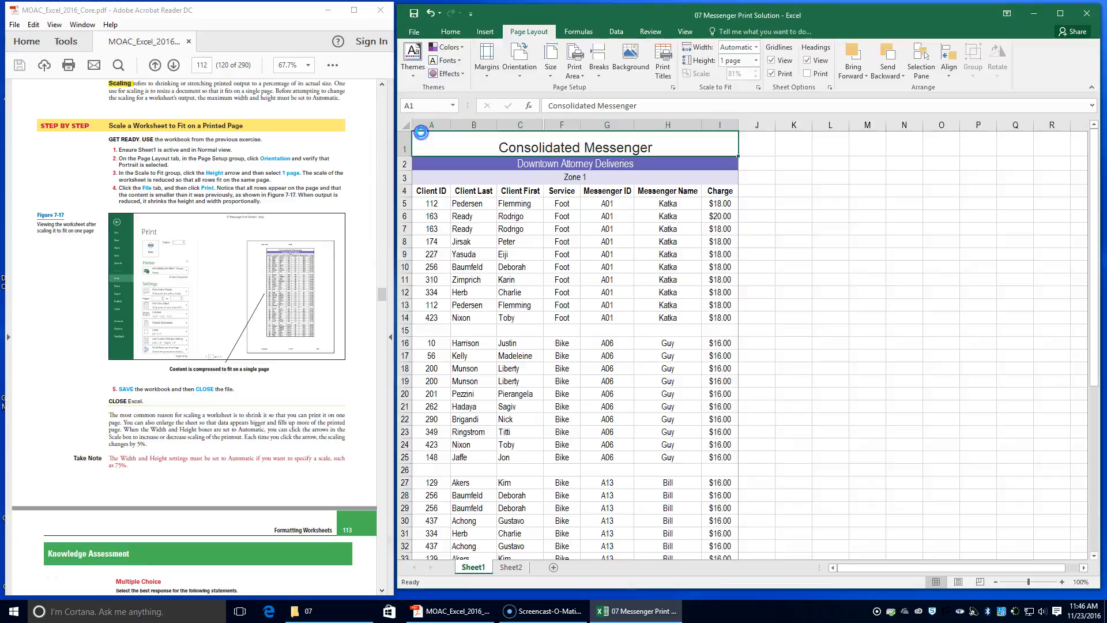
click(414, 31)
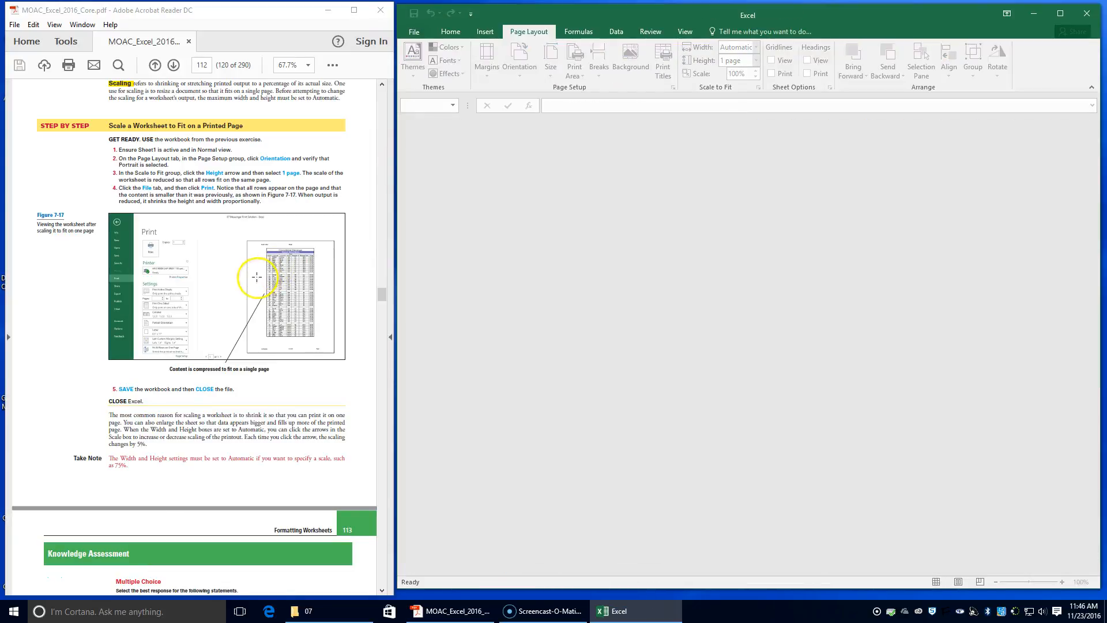
Scroll through the textbook's Knowledge Assessment and Projects pages.
scroll(258, 280, down, 3)
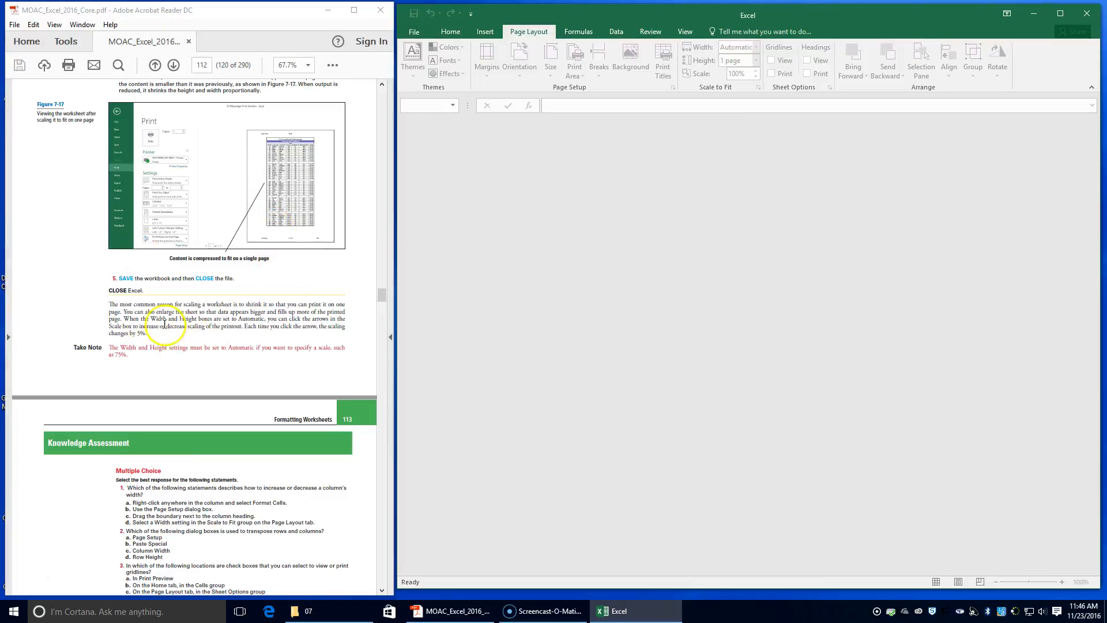
scroll(182, 196, down, 11)
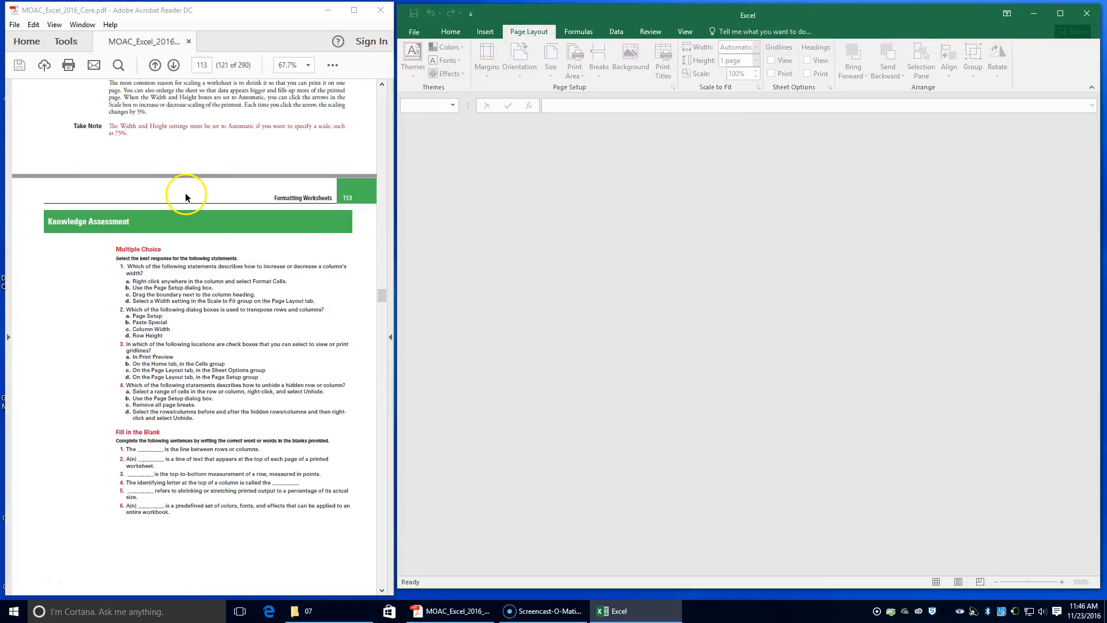
scroll(182, 173, down, 10)
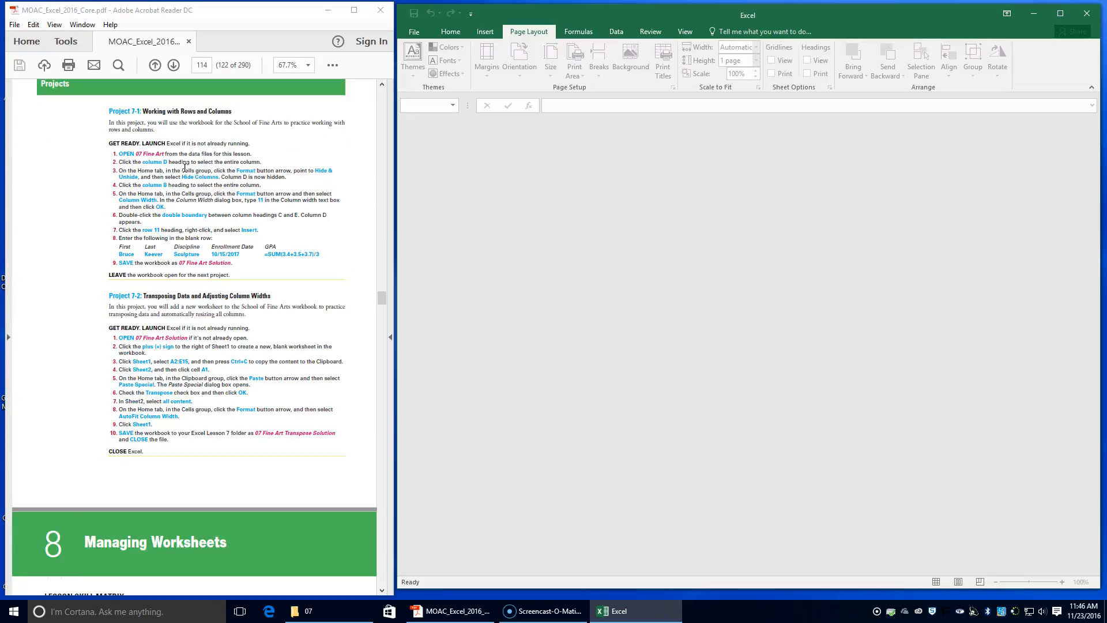
scroll(185, 167, up, 5)
scroll(185, 170, up, 3)
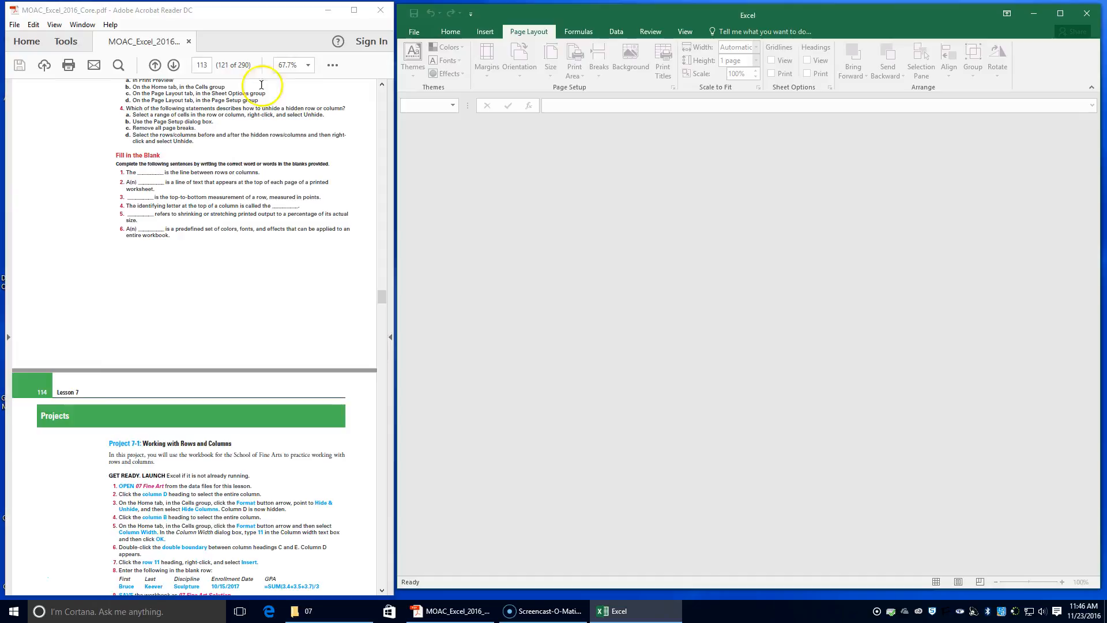